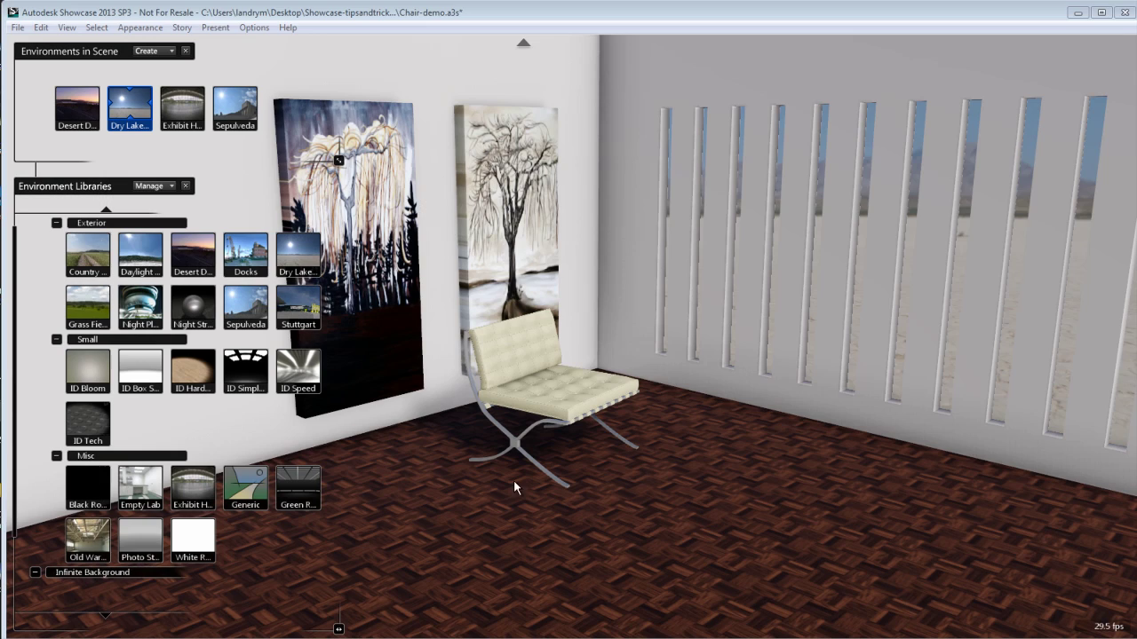
# - Set the camera pivot on the chair's seat and turn the view toward the slatted wall
pyautogui.moveTo(515, 481)
pyautogui.keyDown('alt'); pyautogui.mouseDown()
pyautogui.moveTo(583, 464)
pyautogui.moveTo(604, 420)
pyautogui.moveTo(560, 433)
pyautogui.moveTo(536, 481)
pyautogui.moveTo(553, 497)
pyautogui.mouseUp(); pyautogui.keyUp('alt')
pyautogui.keyDown('alt'); pyautogui.moveTo(553, 498); pyautogui.dragTo(416, 372, button='middle'); pyautogui.keyUp('alt')
pyautogui.moveTo(481, 411)
pyautogui.keyDown('alt'); pyautogui.mouseDown()
pyautogui.moveTo(537, 414)
pyautogui.moveTo(485, 412)
pyautogui.mouseUp(); pyautogui.keyUp('alt')
pyautogui.keyDown('ctrl'); pyautogui.keyDown('alt'); pyautogui.click(461, 397); pyautogui.keyUp('alt'); pyautogui.keyUp('ctrl')
pyautogui.moveTo(470, 451)
pyautogui.keyDown('alt'); pyautogui.mouseDown()
pyautogui.moveTo(510, 451)
pyautogui.moveTo(576, 494)
pyautogui.moveTo(355, 461)
pyautogui.moveTo(603, 466)
pyautogui.mouseUp(); pyautogui.keyUp('alt')
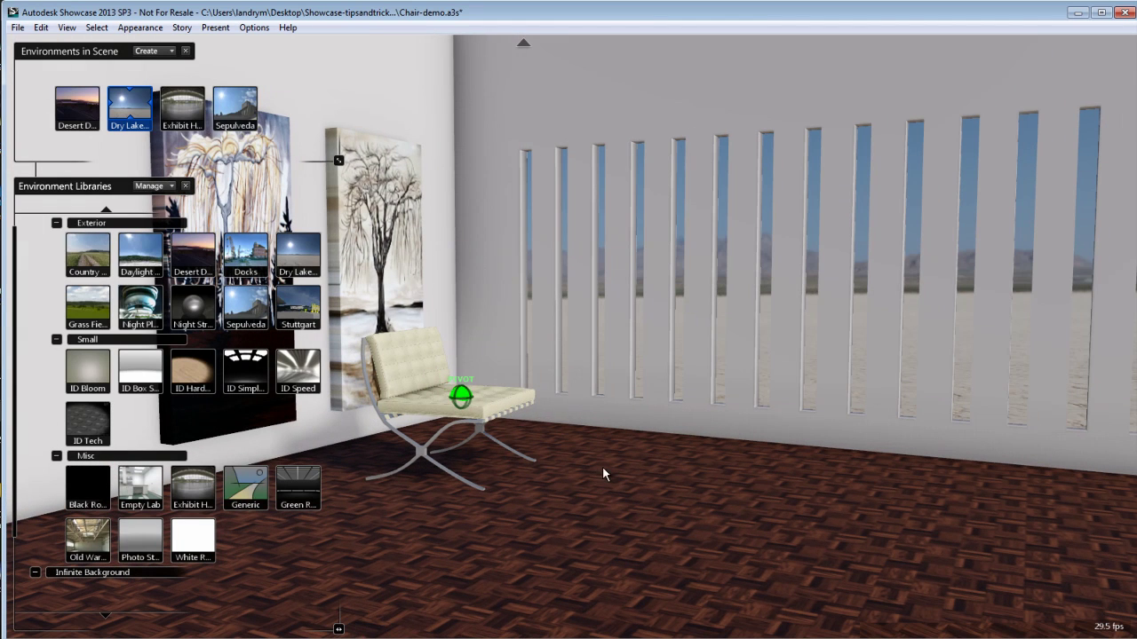
# - Preview the room under the Sepulveda environment and under the Exhibit Hall environment
pyautogui.click(241, 109)
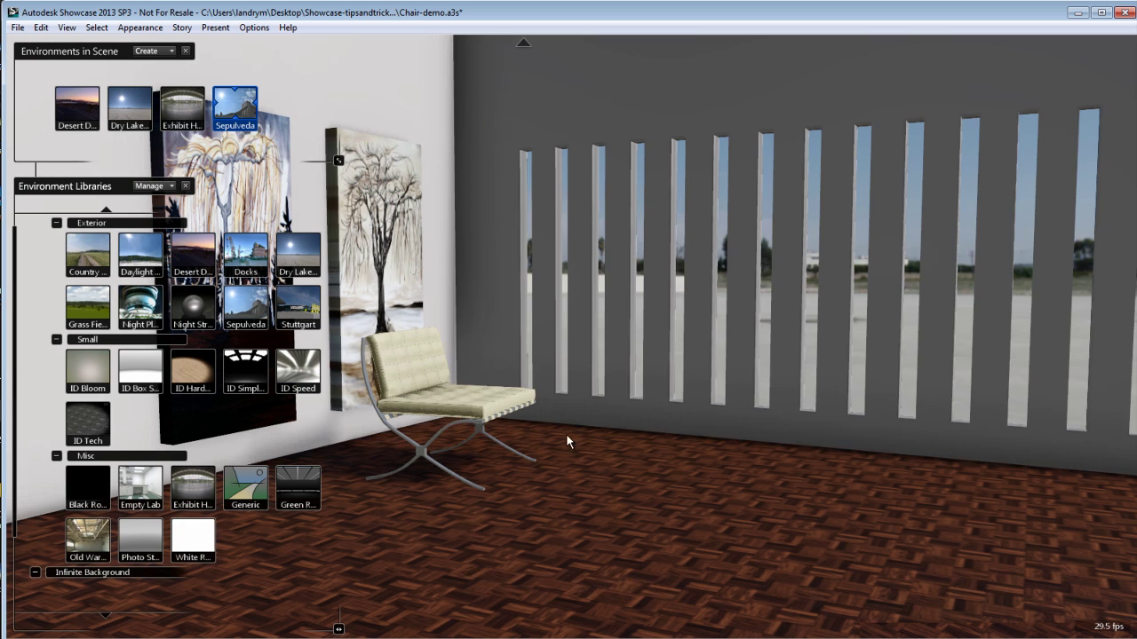
pyautogui.moveTo(497, 429)
pyautogui.keyDown('alt'); pyautogui.mouseDown()
pyautogui.moveTo(661, 423)
pyautogui.moveTo(571, 424)
pyautogui.moveTo(385, 464)
pyautogui.mouseUp(); pyautogui.keyUp('alt')
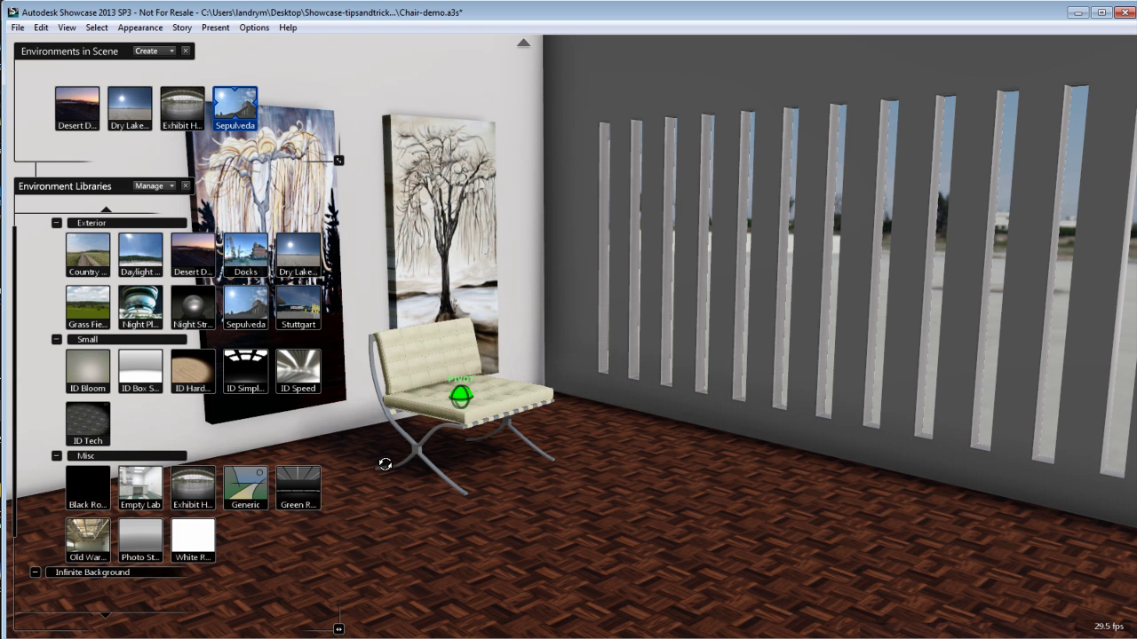
pyautogui.doubleClick(184, 110)
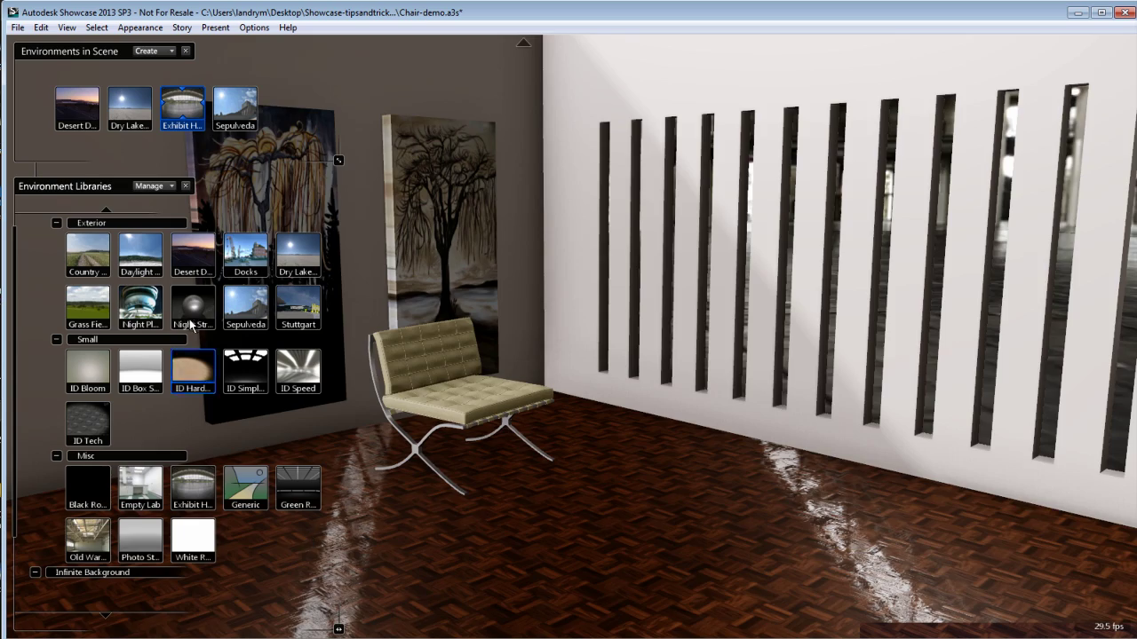
pyautogui.moveTo(594, 454); pyautogui.dragTo(756, 400)
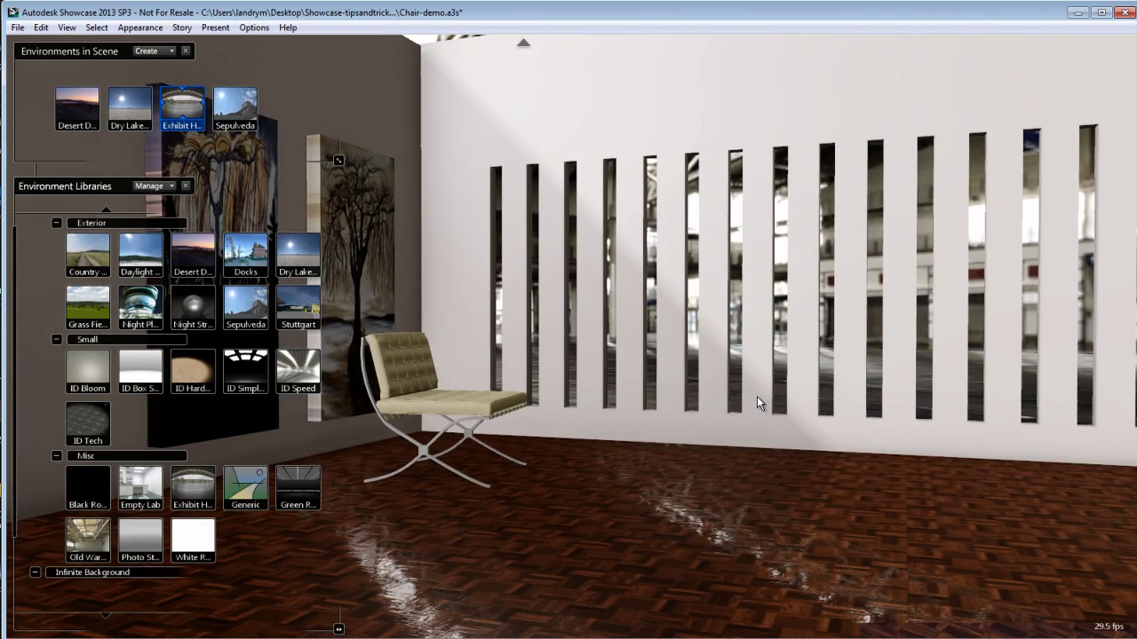
# - Switch the visibility lineup to No Walls and bring back the environment library
pyautogui.press('a')
pyautogui.click(1021, 137)
pyautogui.moveTo(643, 434)
pyautogui.mouseDown()
pyautogui.moveTo(510, 508)
pyautogui.moveTo(318, 477)
pyautogui.moveTo(512, 491)
pyautogui.mouseUp()
pyautogui.press('e')
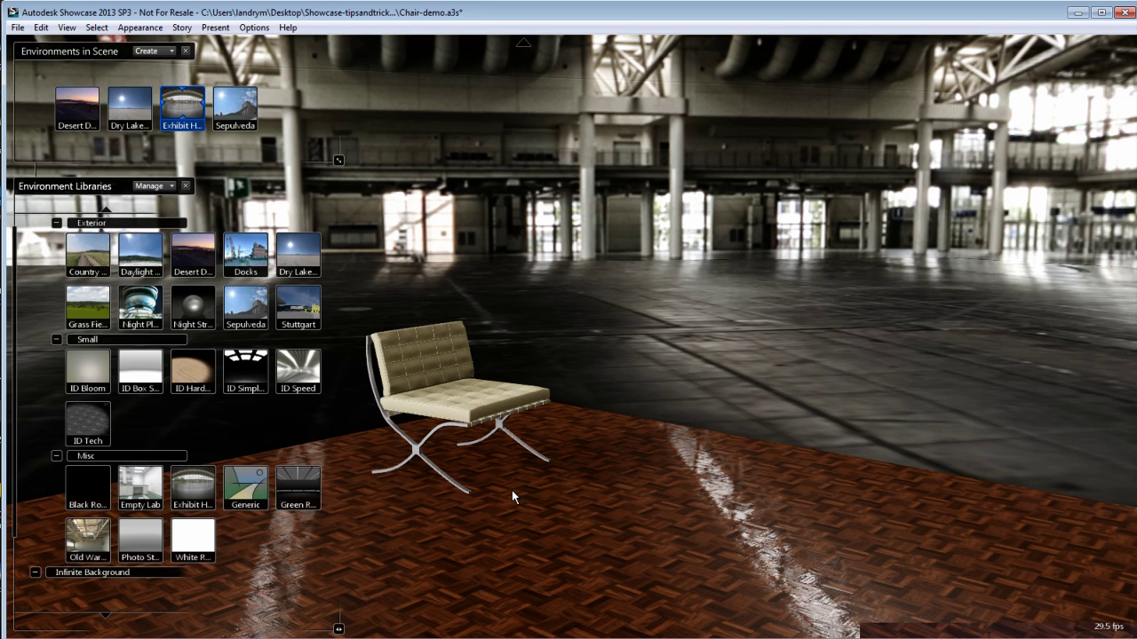
# - Compare the Desert Dawn Road environment with the Night Str... environment from the Exterior library, ending on Desert Dawn Road
pyautogui.click(78, 109)
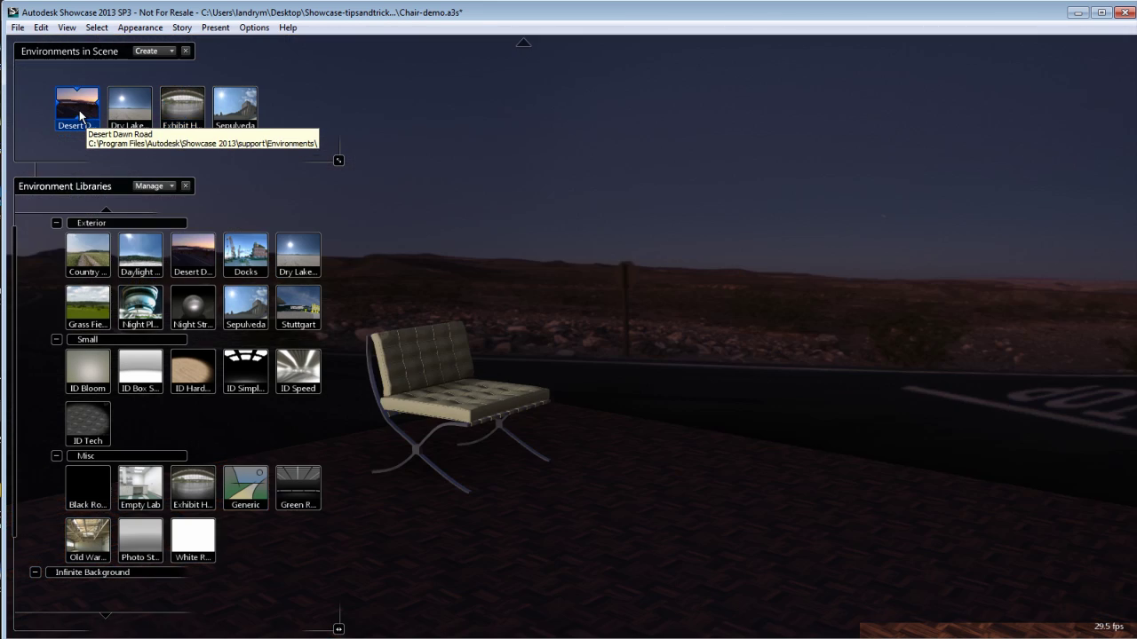
pyautogui.moveTo(631, 441)
pyautogui.mouseDown()
pyautogui.moveTo(581, 495)
pyautogui.moveTo(567, 554)
pyautogui.moveTo(817, 401)
pyautogui.moveTo(399, 431)
pyautogui.moveTo(470, 470)
pyautogui.moveTo(482, 550)
pyautogui.moveTo(639, 491)
pyautogui.moveTo(579, 466)
pyautogui.mouseUp()
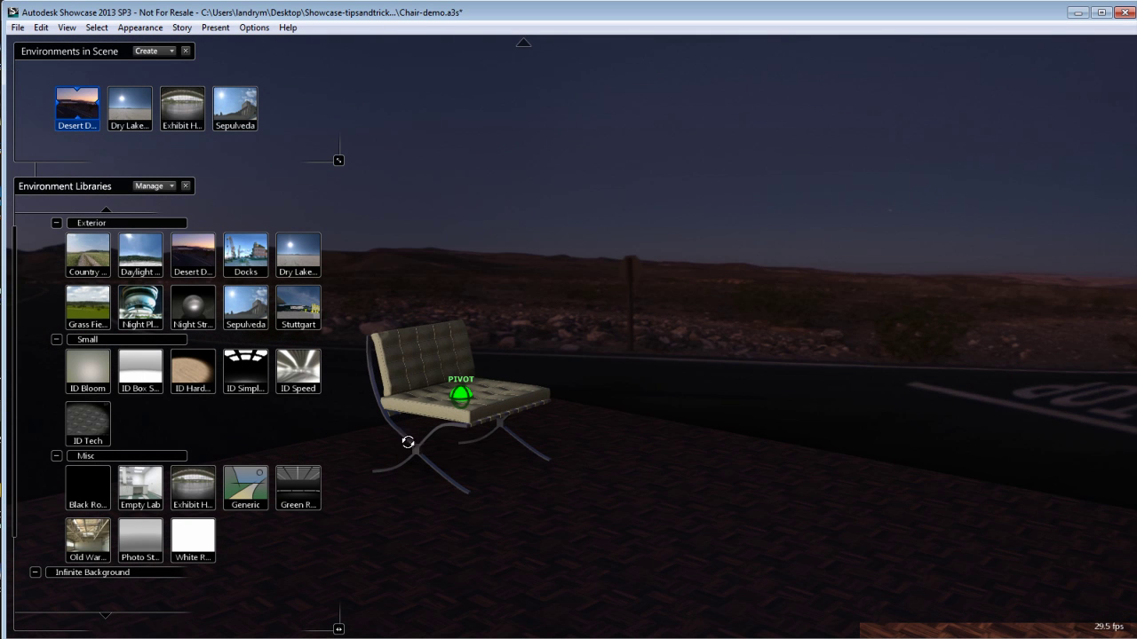
pyautogui.moveTo(195, 306); pyautogui.dragTo(542, 460)
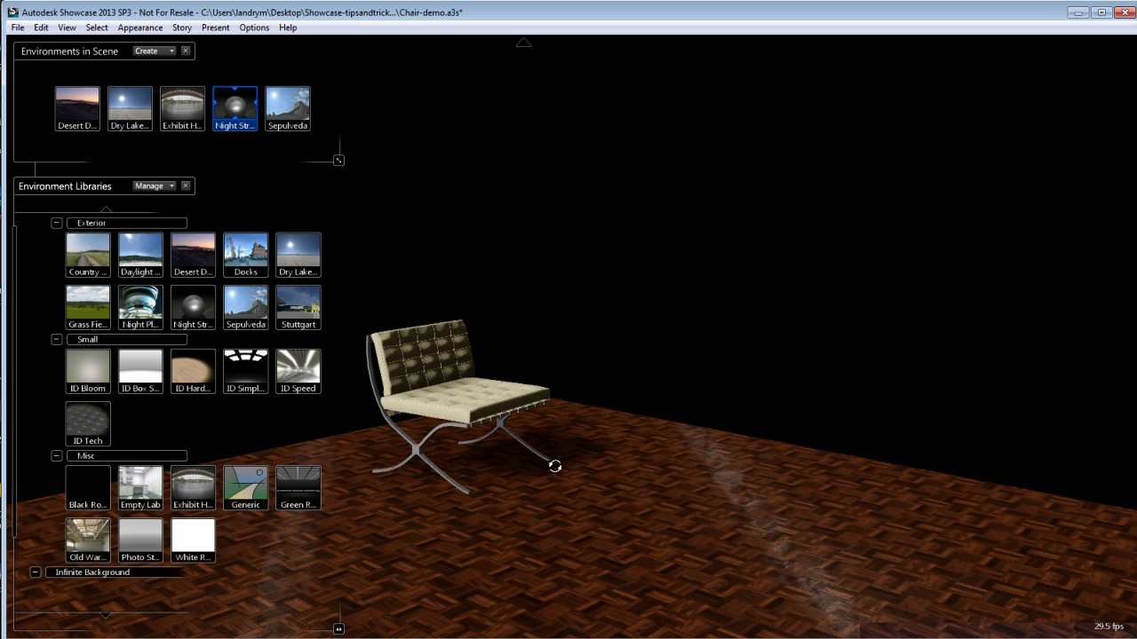
pyautogui.moveTo(533, 452)
pyautogui.mouseDown()
pyautogui.moveTo(752, 386)
pyautogui.moveTo(902, 367)
pyautogui.moveTo(349, 452)
pyautogui.moveTo(317, 497)
pyautogui.moveTo(196, 476)
pyautogui.moveTo(494, 439)
pyautogui.mouseUp()
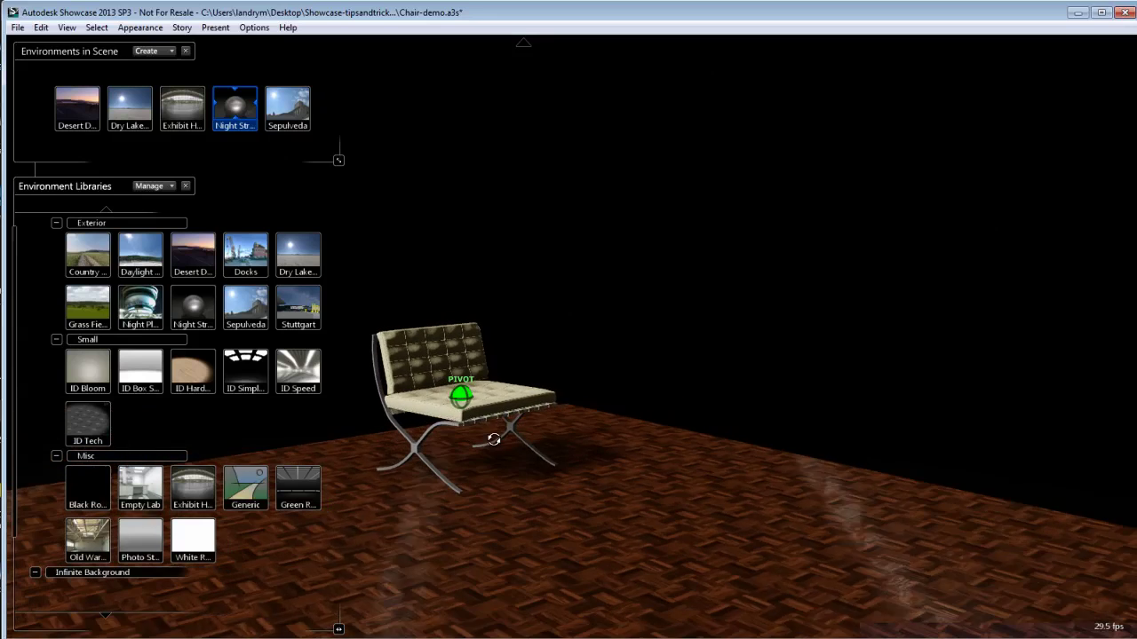
pyautogui.click(78, 107)
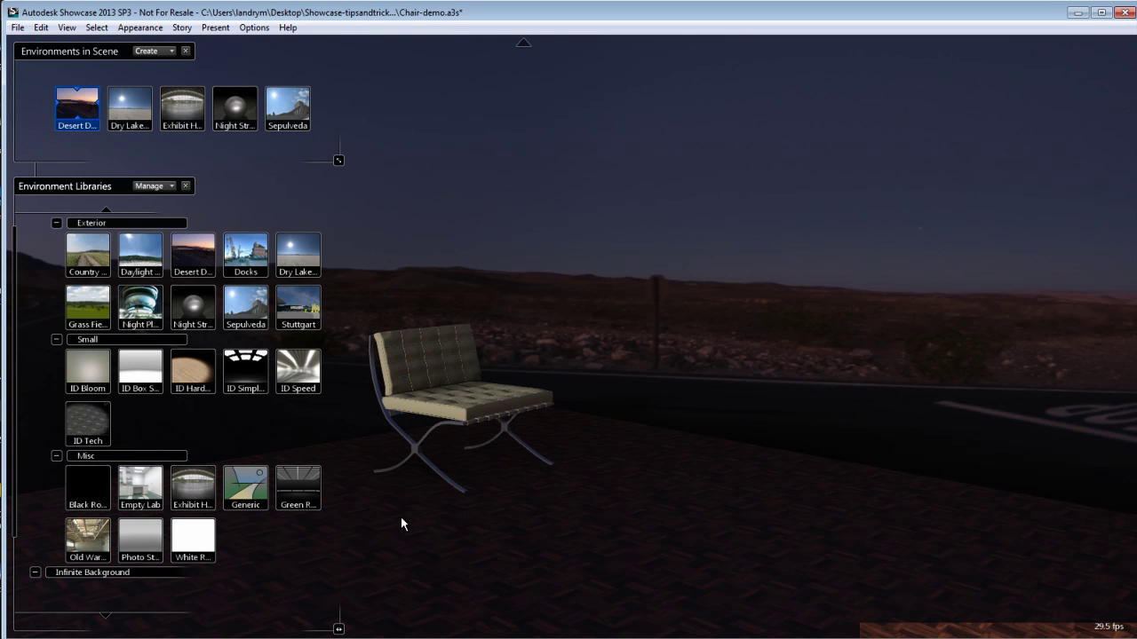
# - Examine the exposure value and lighting properties of the Desert Dawn Road environment
pyautogui.rightClick(76, 107)
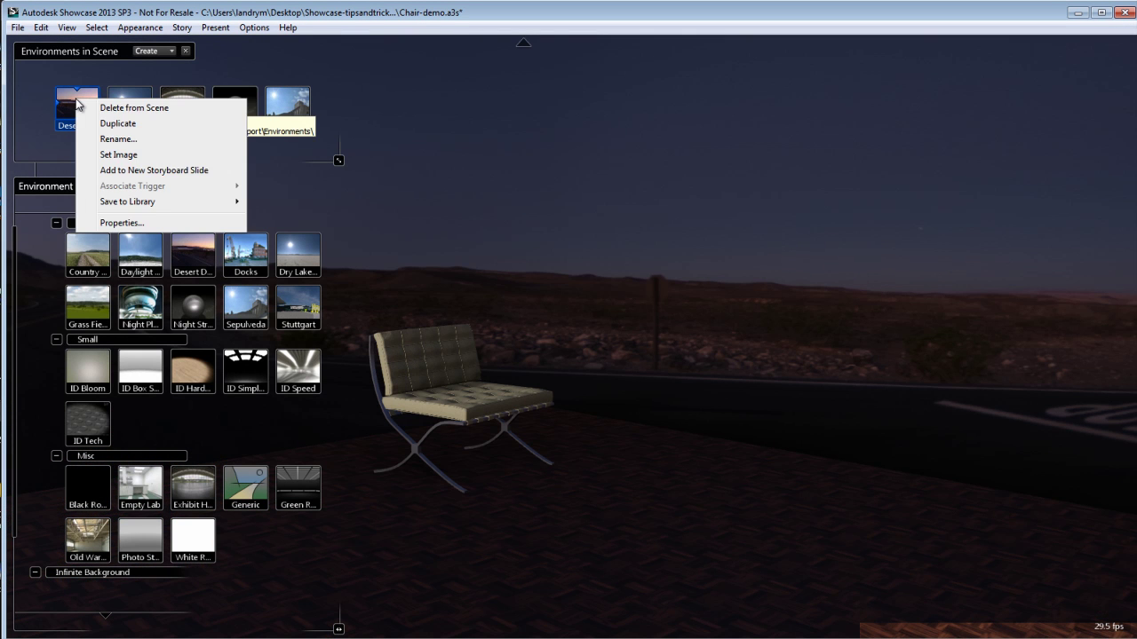
pyautogui.click(133, 222)
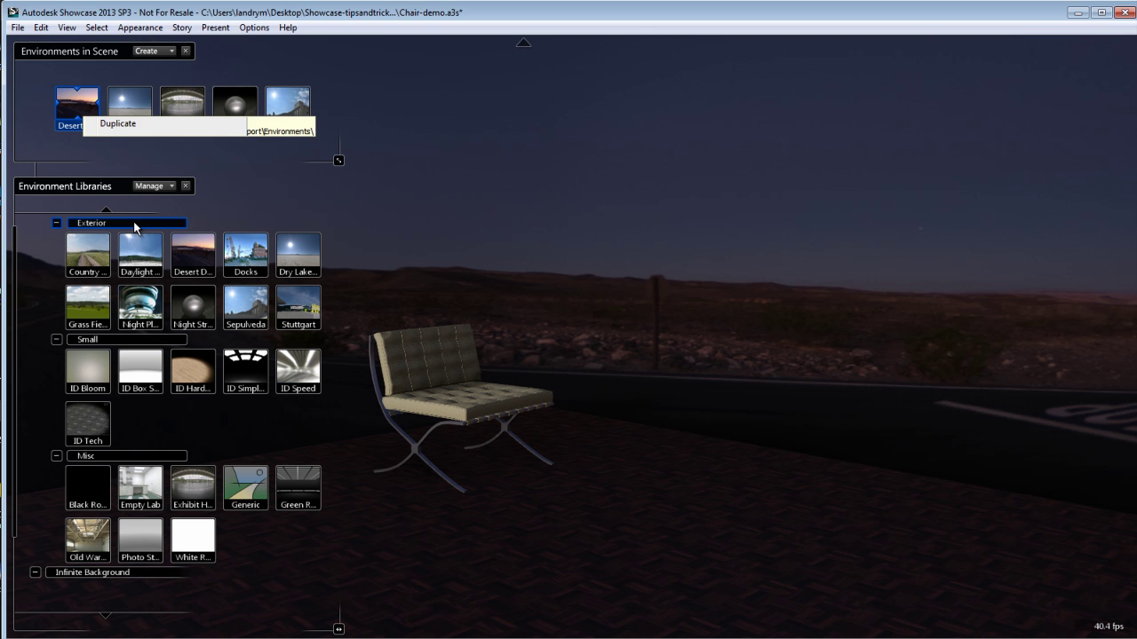
pyautogui.moveTo(1015, 324)
pyautogui.mouseDown()
pyautogui.moveTo(1009, 331)
pyautogui.moveTo(1023, 329)
pyautogui.moveTo(1002, 332)
pyautogui.moveTo(1016, 326)
pyautogui.mouseUp()
pyautogui.doubleClick(891, 324)
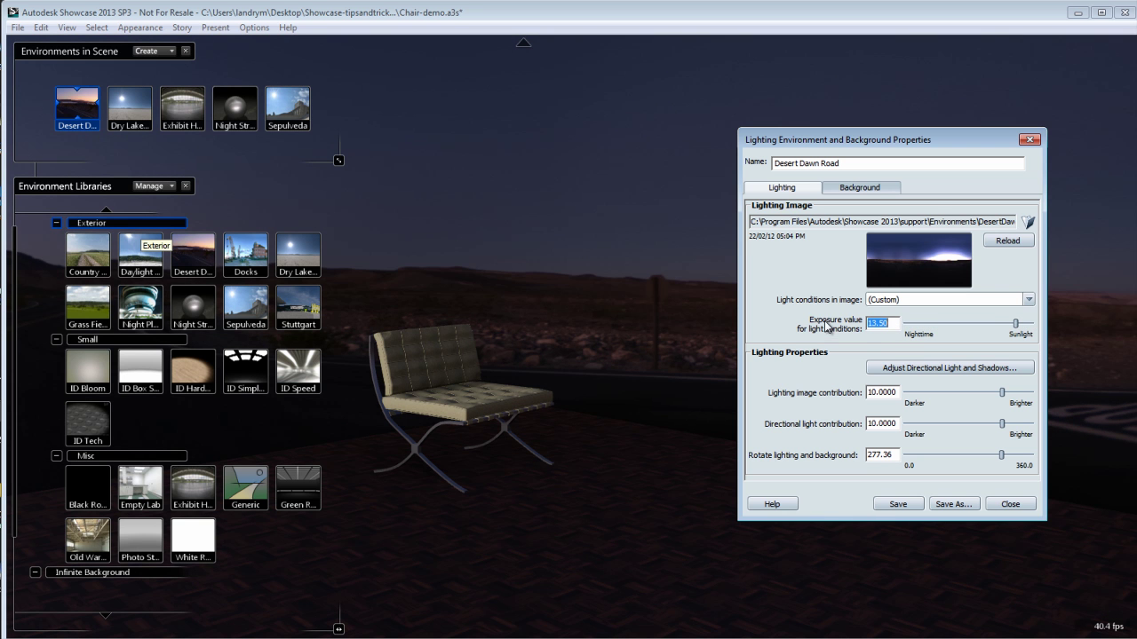
pyautogui.click(1029, 140)
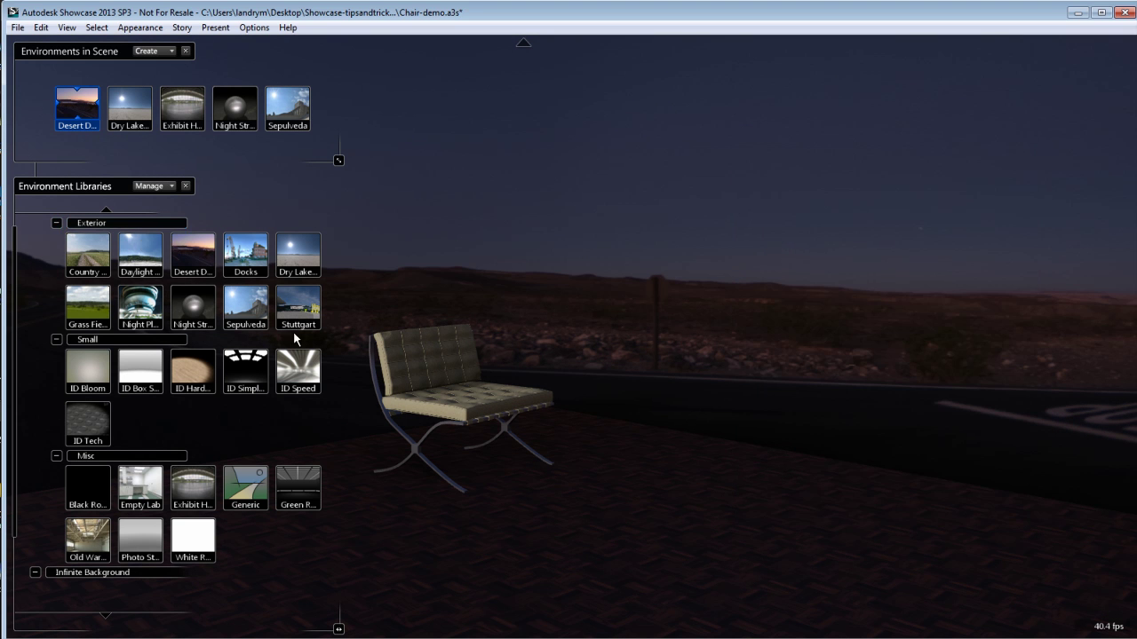
# - Put away the environment library and view the whole room with the AllVisible alternative
pyautogui.click(185, 51)
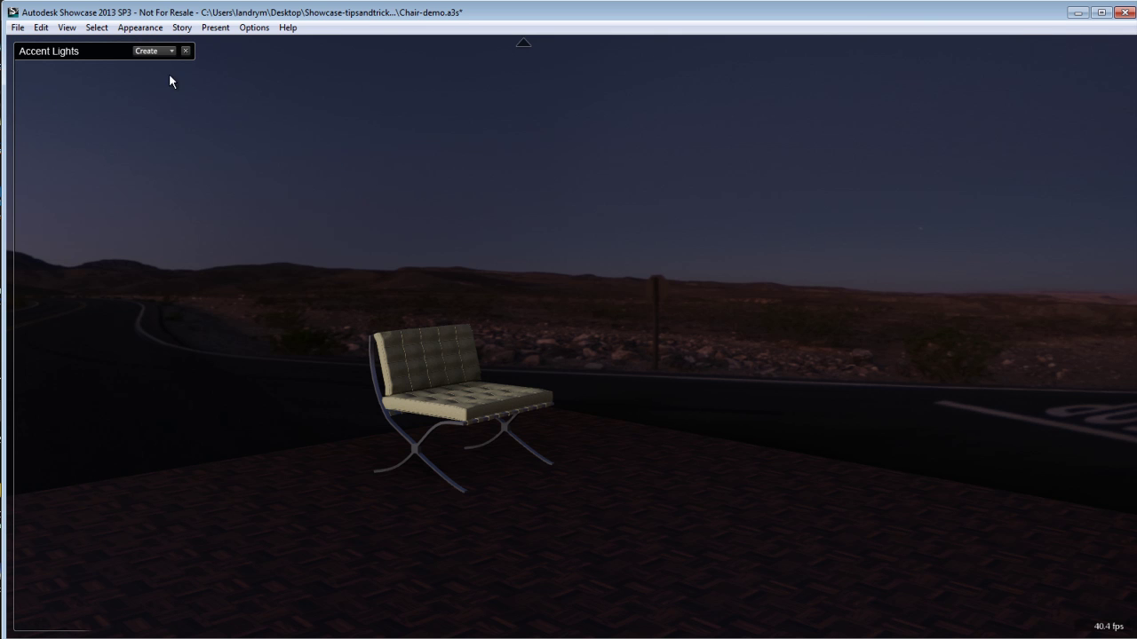
pyautogui.click(171, 53)
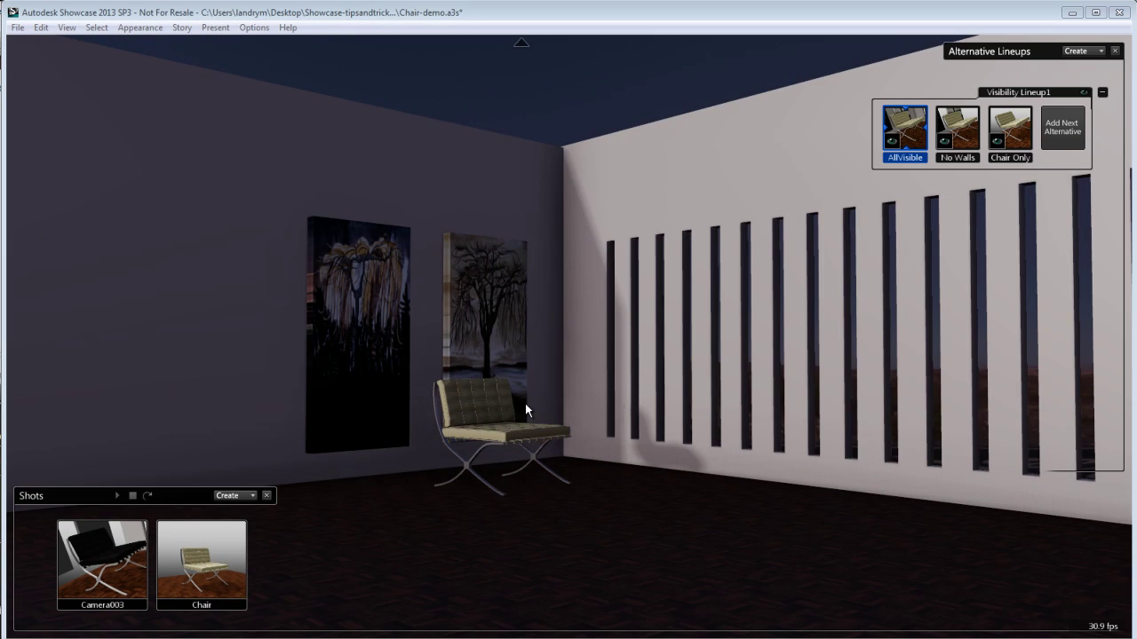
pyautogui.keyDown('alt'); pyautogui.moveTo(518, 480); pyautogui.dragTo(720, 406); pyautogui.keyUp('alt')
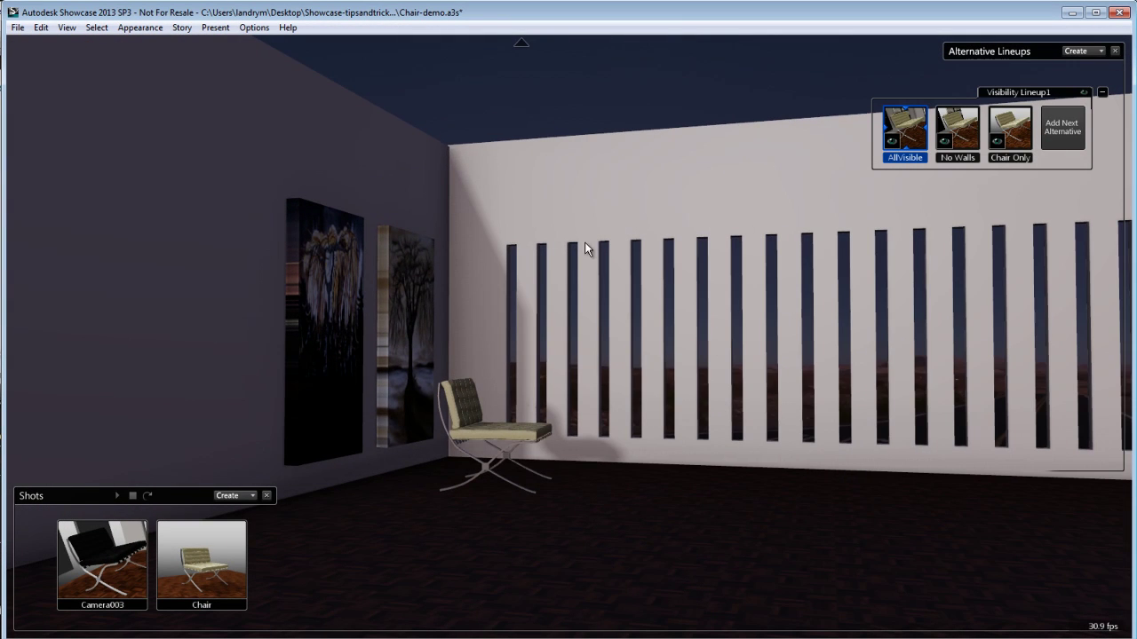
pyautogui.moveTo(465, 505)
pyautogui.mouseDown()
pyautogui.moveTo(399, 612)
pyautogui.moveTo(437, 468)
pyautogui.mouseUp()
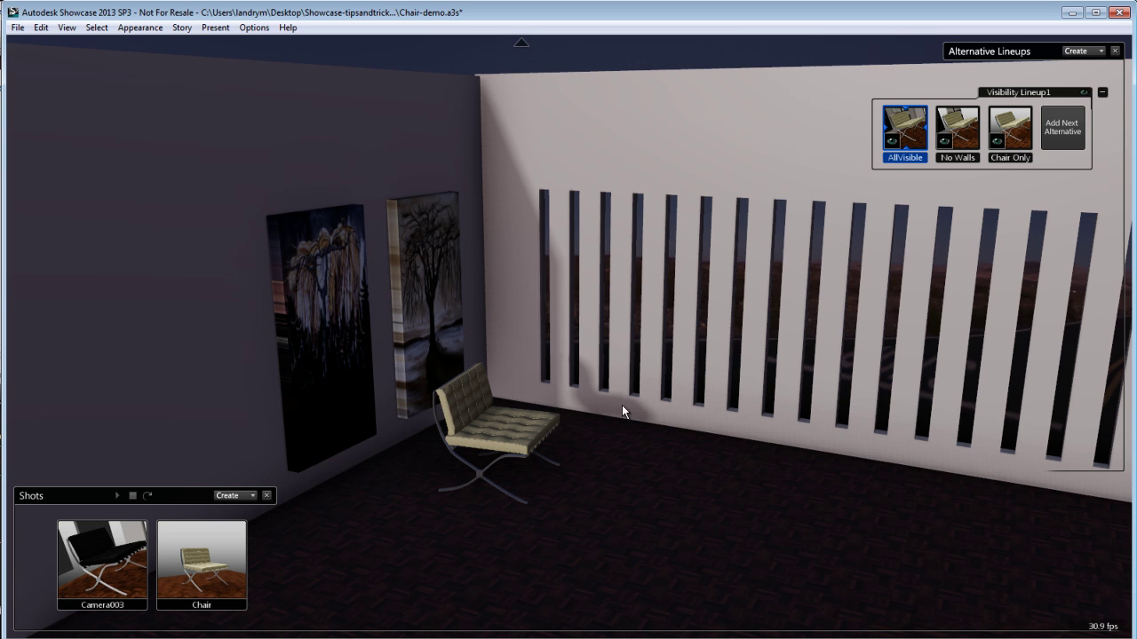
# - Turn off both the environment light and cast shadows in the directional light settings of Desert Dawn Road
pyautogui.click(130, 30)
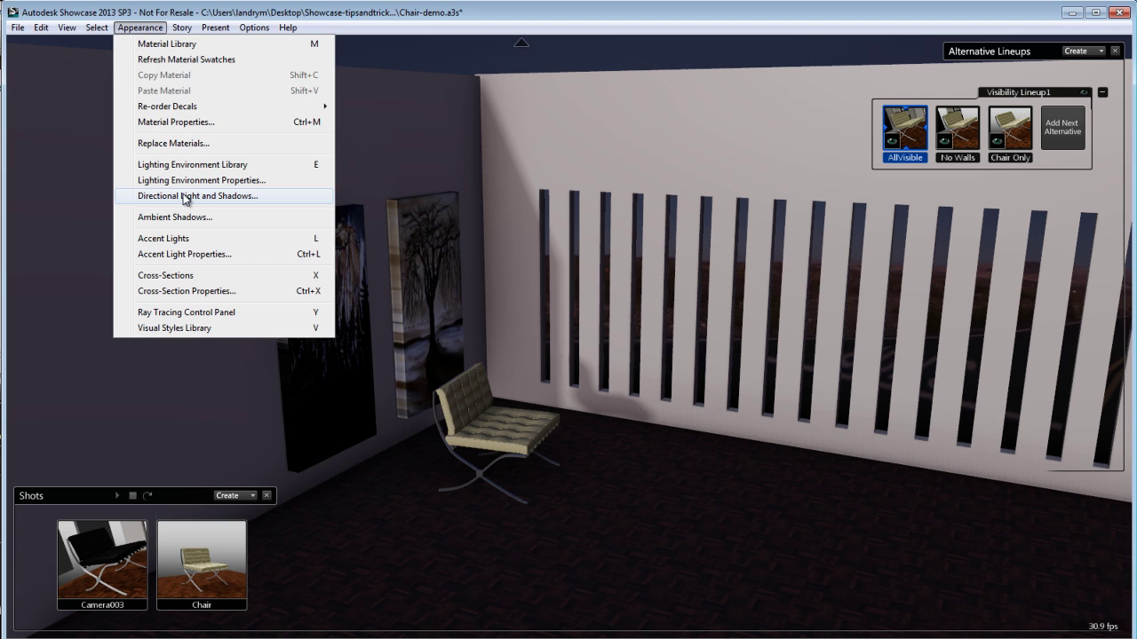
pyautogui.click(157, 198)
pyautogui.moveTo(247, 149); pyautogui.dragTo(131, 79)
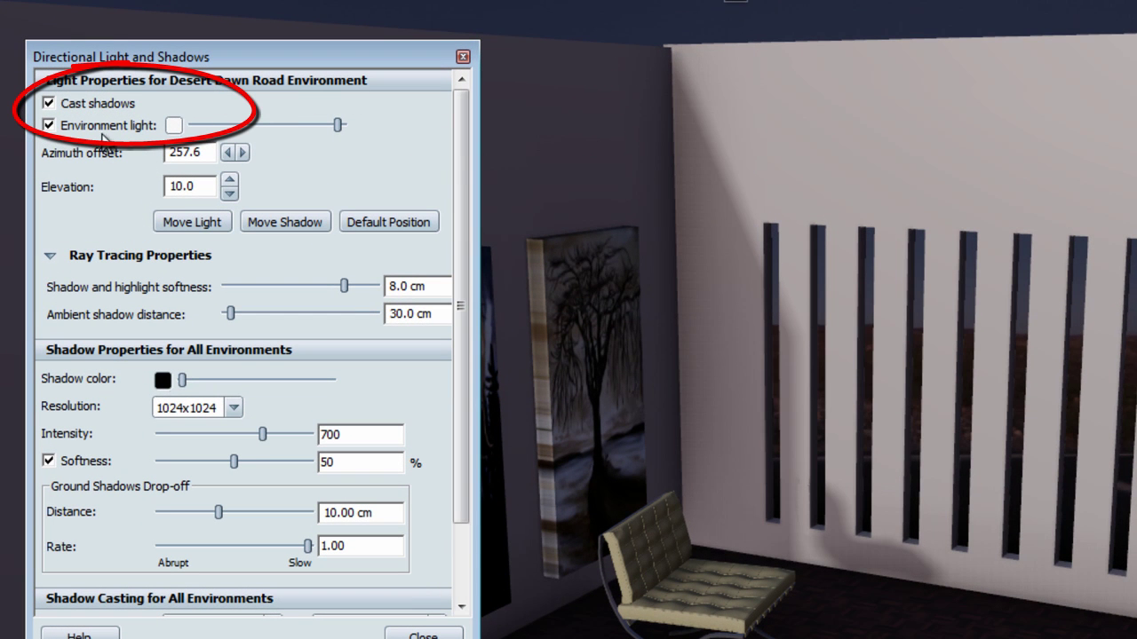
pyautogui.click(49, 126)
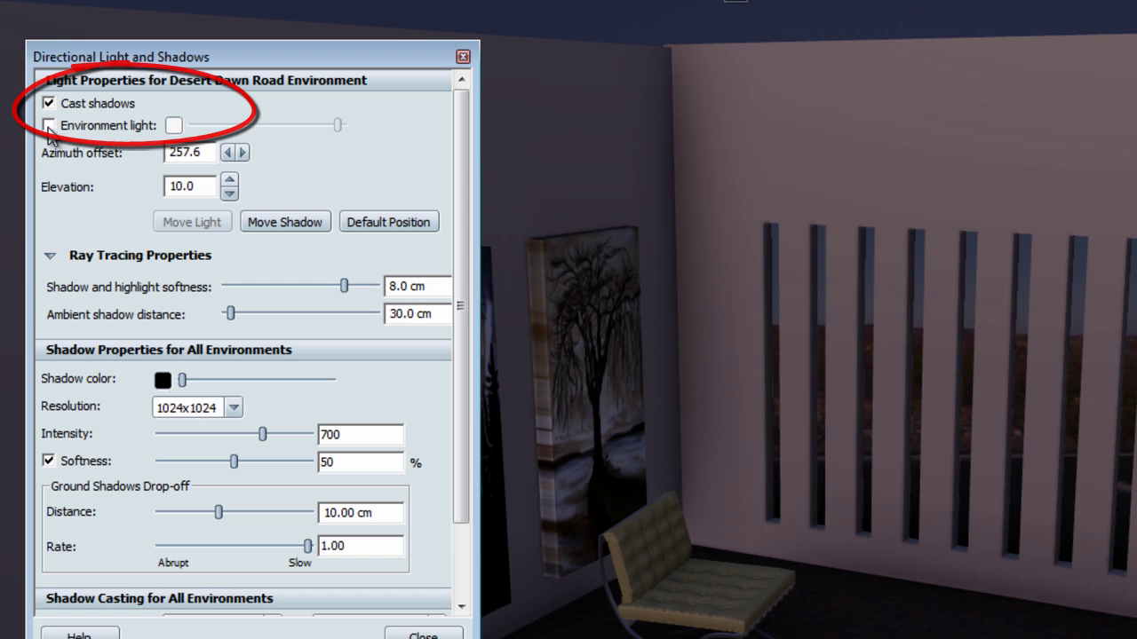
pyautogui.click(48, 104)
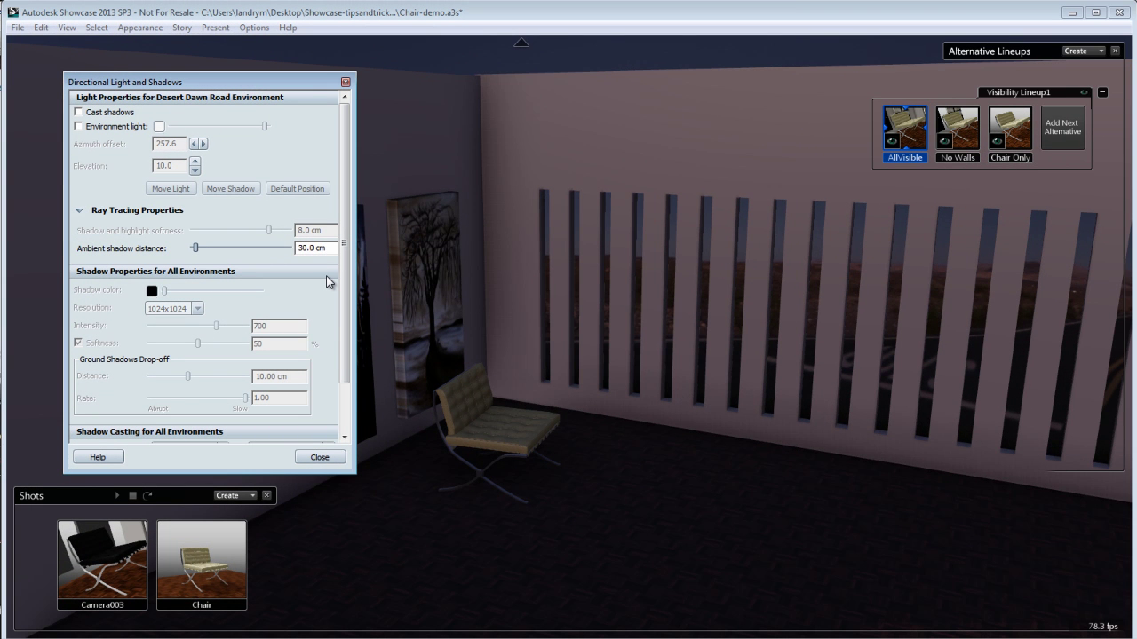
pyautogui.click(78, 127)
pyautogui.click(78, 127)
pyautogui.click(345, 82)
pyautogui.moveTo(692, 436)
pyautogui.mouseDown()
pyautogui.moveTo(399, 505)
pyautogui.moveTo(259, 469)
pyautogui.moveTo(525, 412)
pyautogui.moveTo(529, 383)
pyautogui.moveTo(530, 429)
pyautogui.mouseUp()
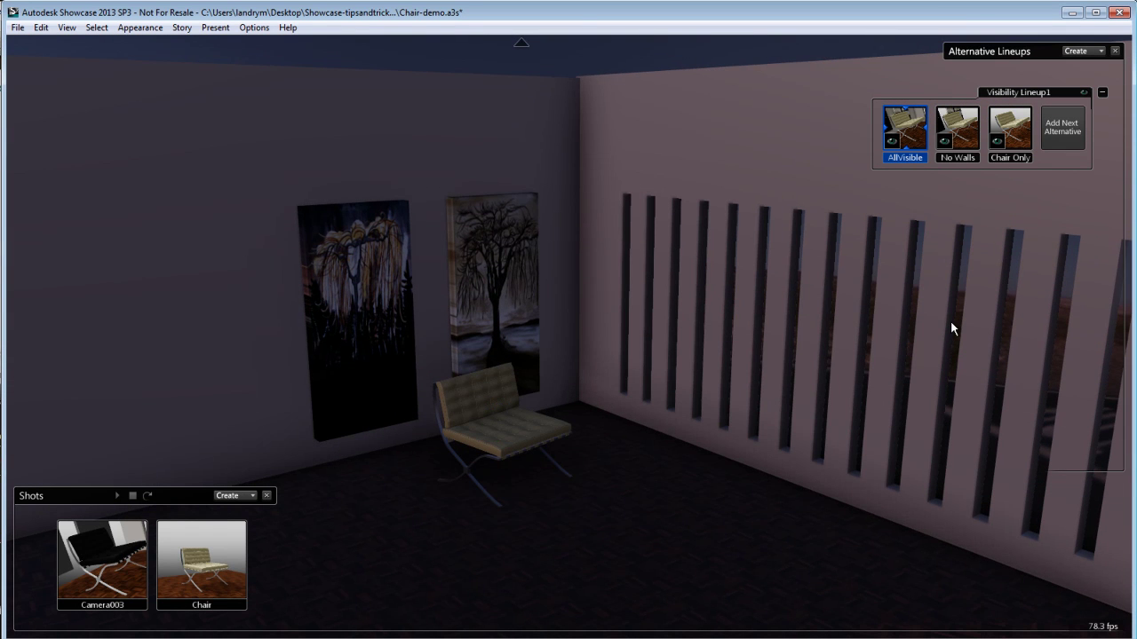
# - Create a selective point light as an accent light and bring its transform handles into view
pyautogui.press('l')
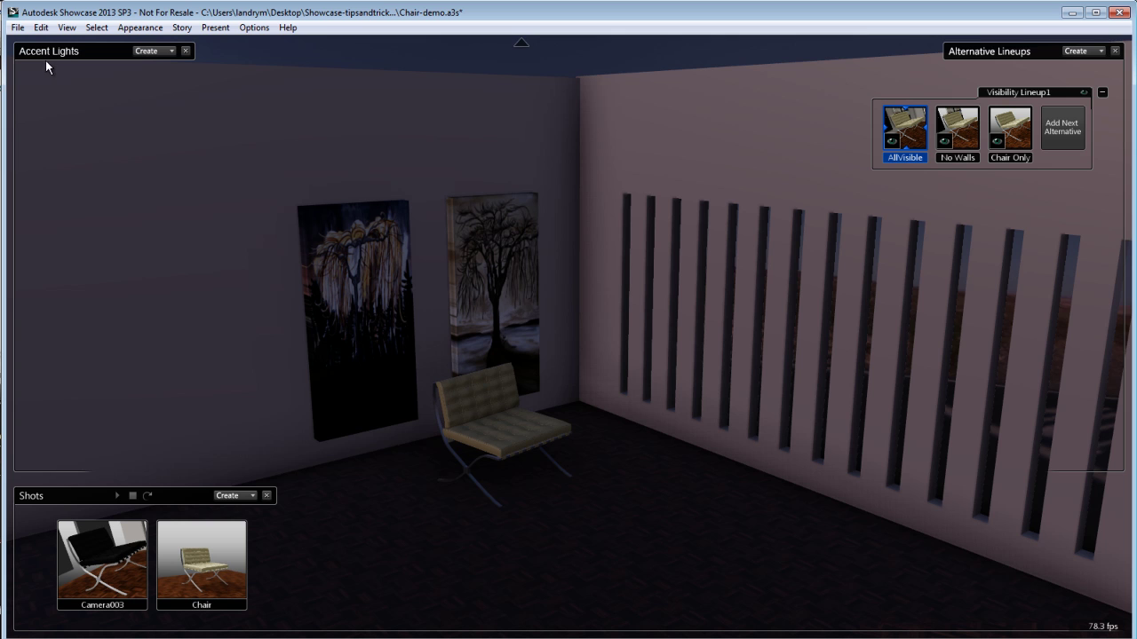
pyautogui.click(172, 51)
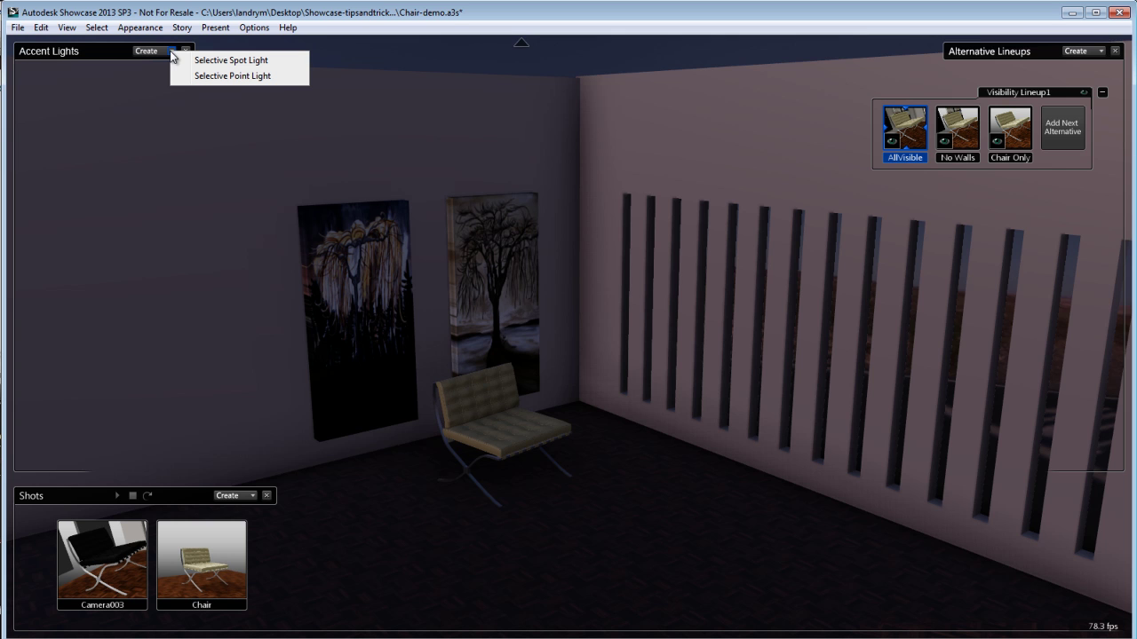
pyautogui.click(232, 76)
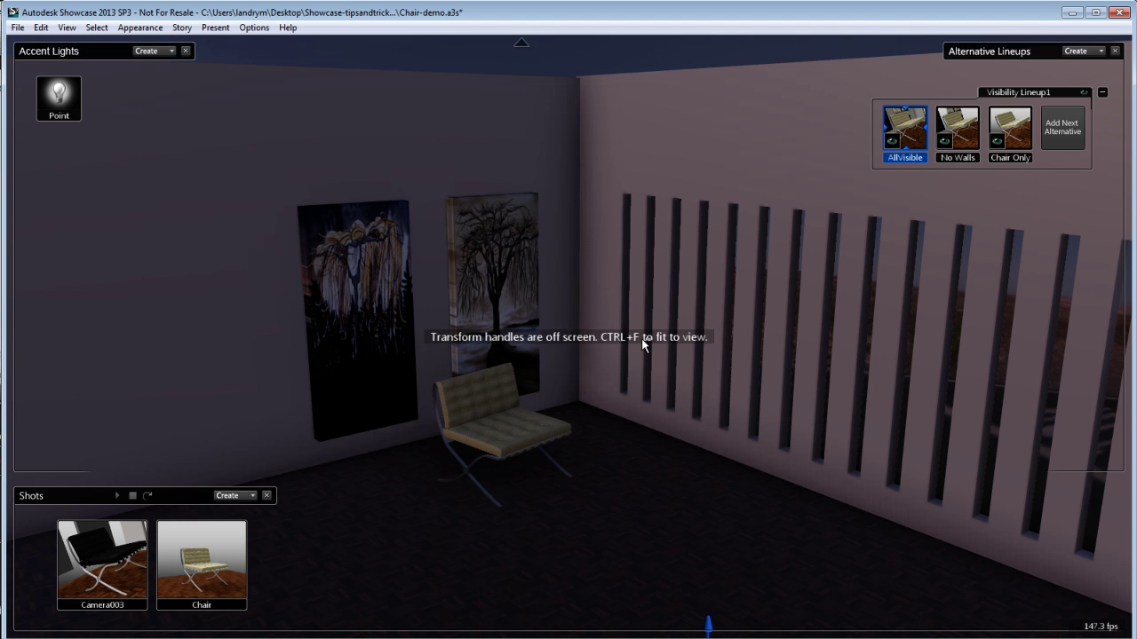
pyautogui.click(73, 108)
pyautogui.keyDown('alt'); pyautogui.moveTo(553, 506); pyautogui.dragTo(538, 455, button='middle'); pyautogui.keyUp('alt')
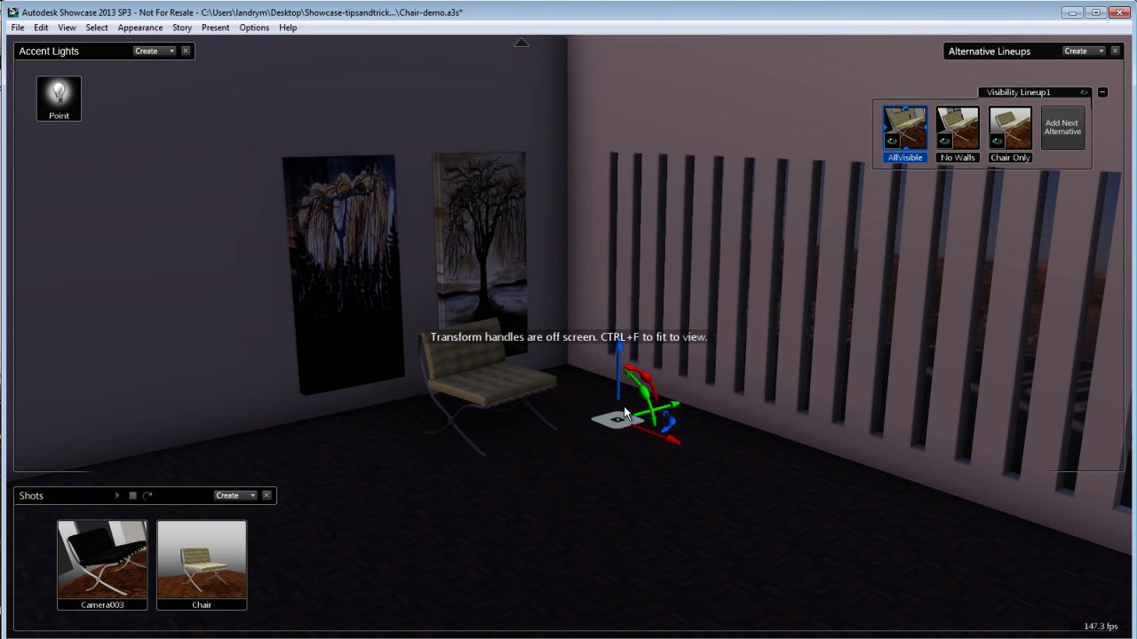
# - Show the accent light grips and move the point light back toward the room's corner beside the chair
pyautogui.click(255, 27)
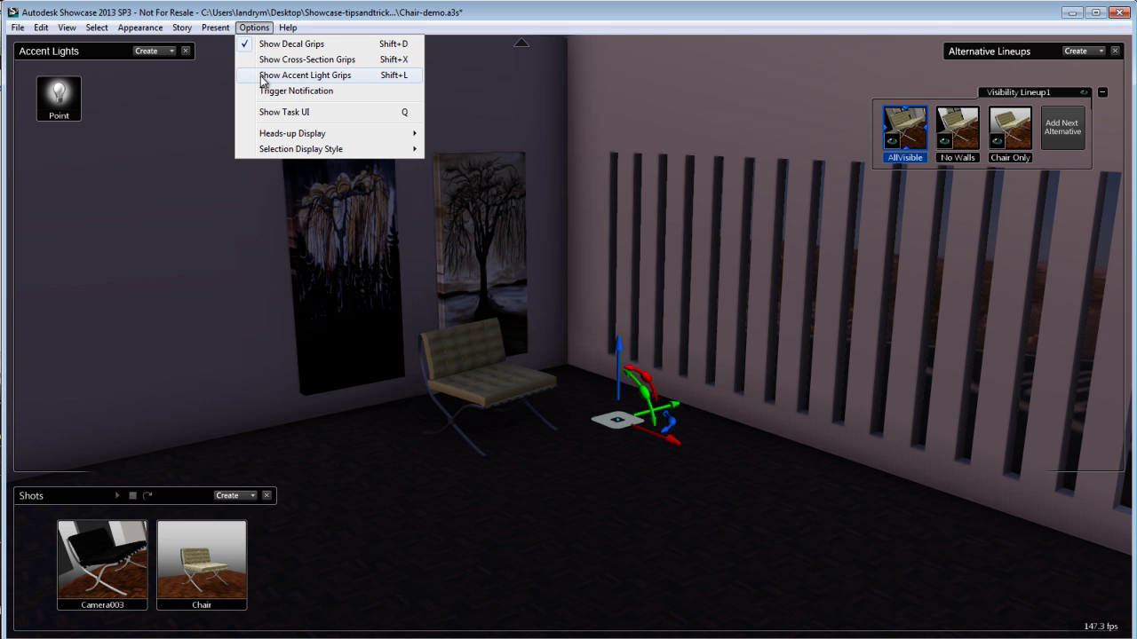
pyautogui.click(306, 77)
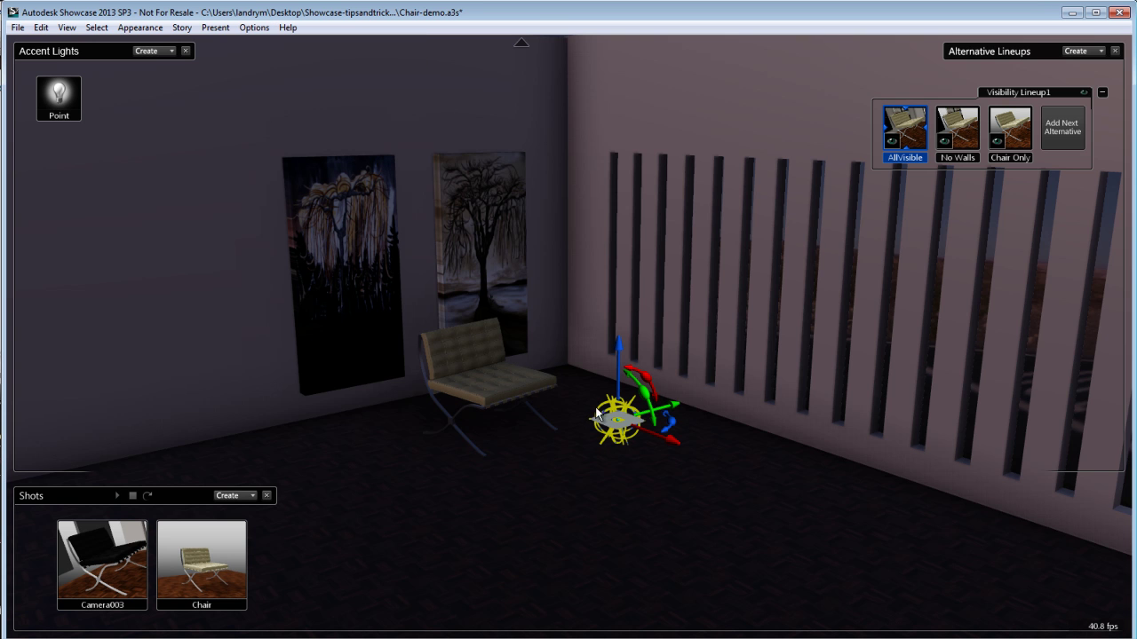
pyautogui.moveTo(617, 422); pyautogui.dragTo(616, 359)
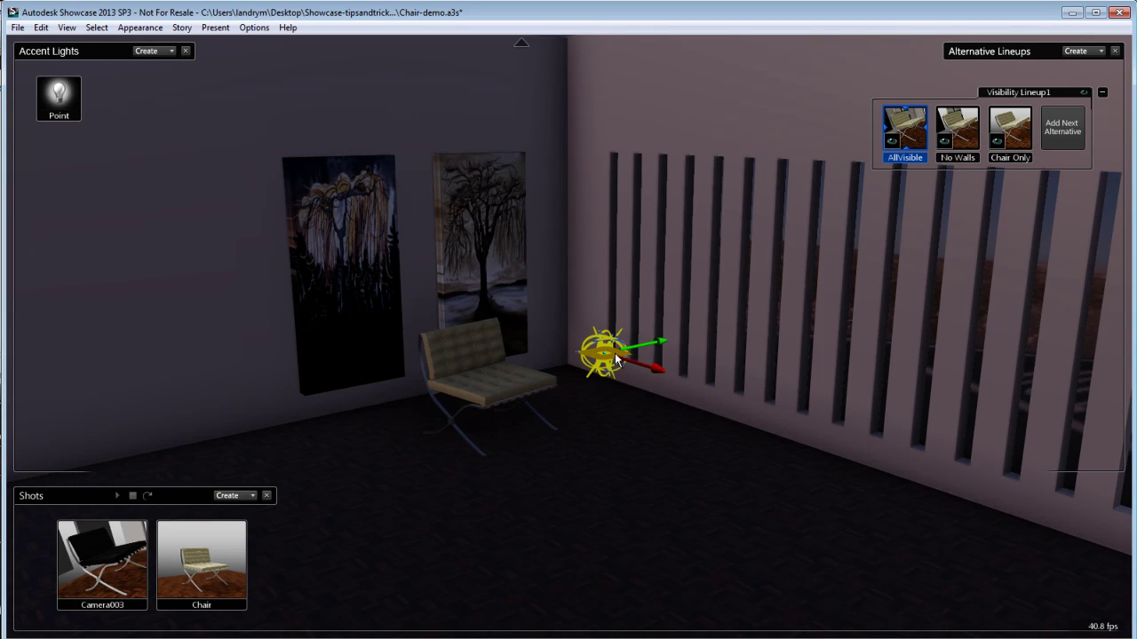
# - Select all objects in the scene and apply the point light to them
pyautogui.hotkey('ctrl', 'a')
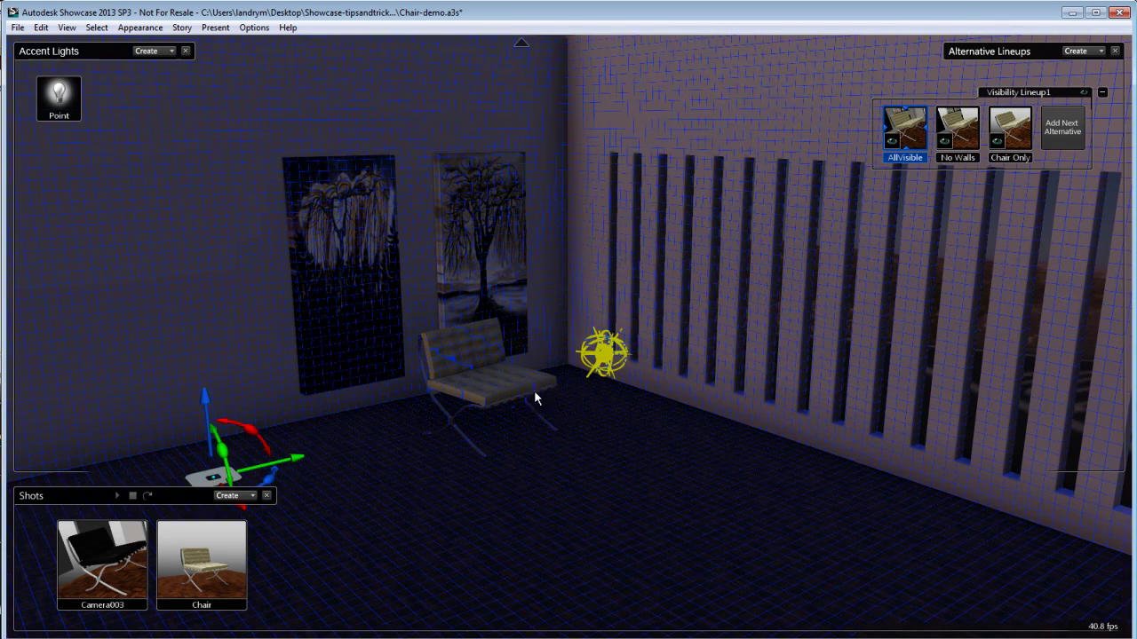
pyautogui.rightClick(76, 96)
pyautogui.click(95, 103)
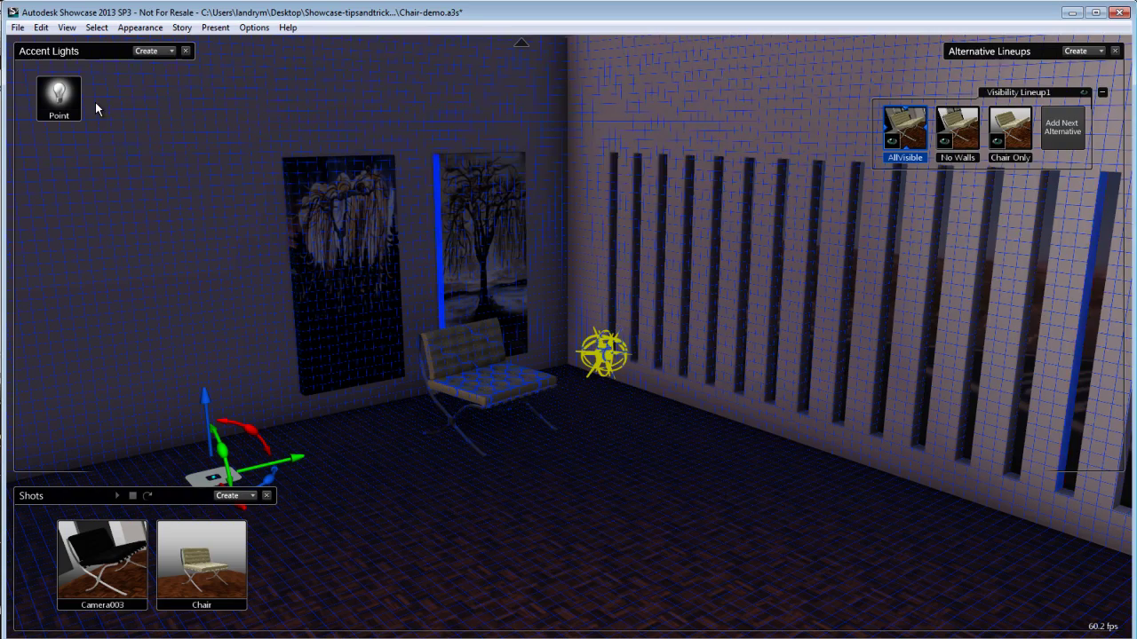
# - Deselect all objects in the scene
pyautogui.moveTo(565, 358); pyautogui.dragTo(562, 518)
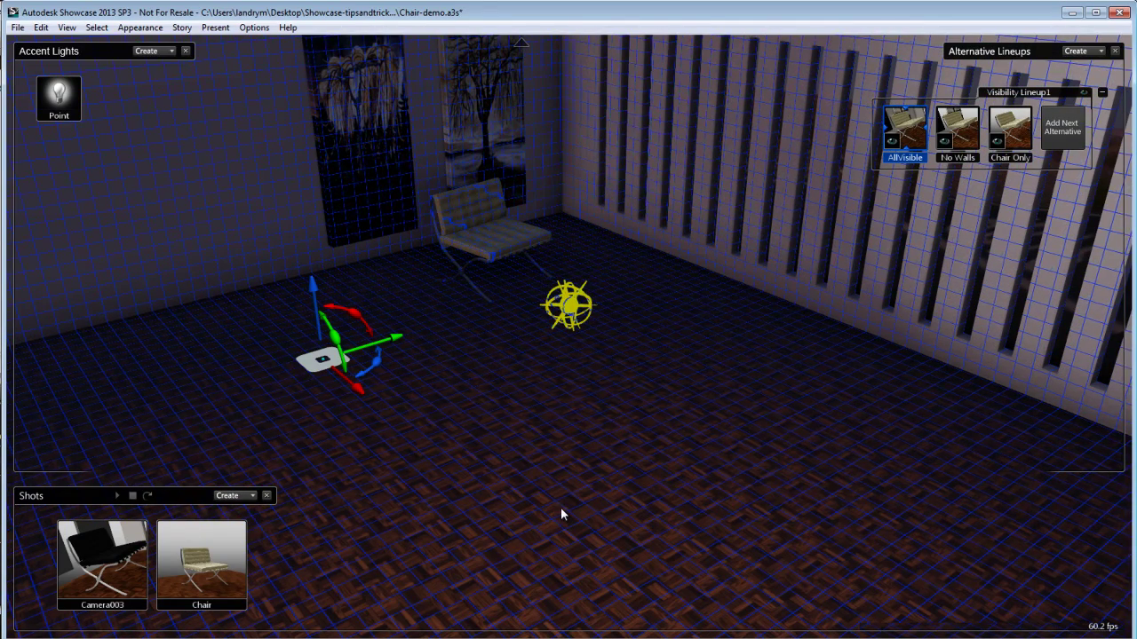
pyautogui.click(96, 28)
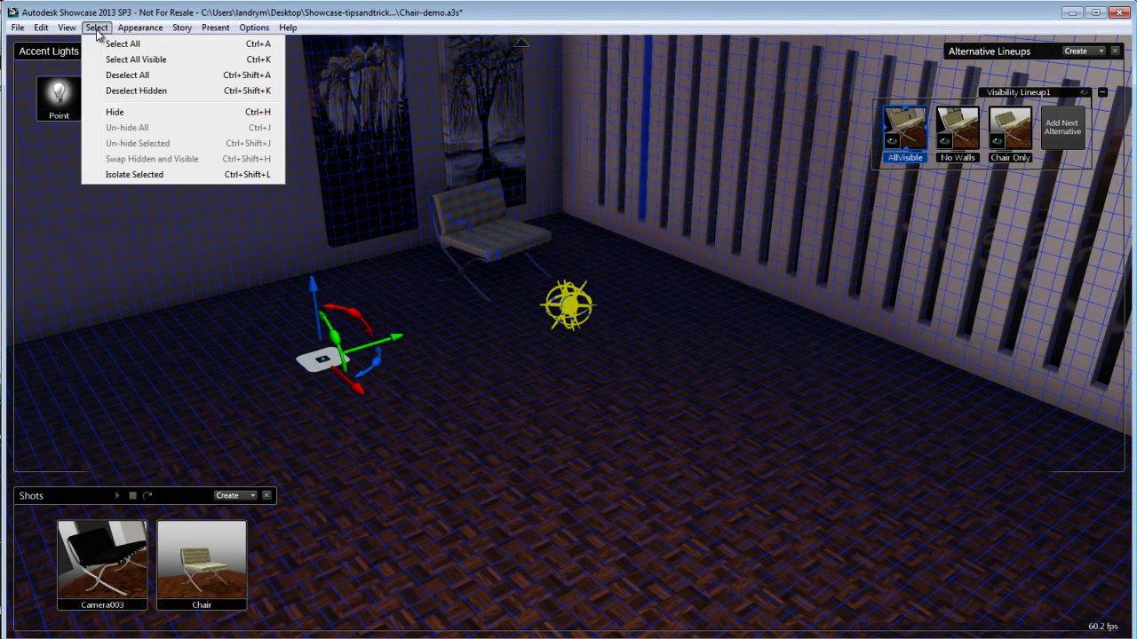
pyautogui.click(103, 77)
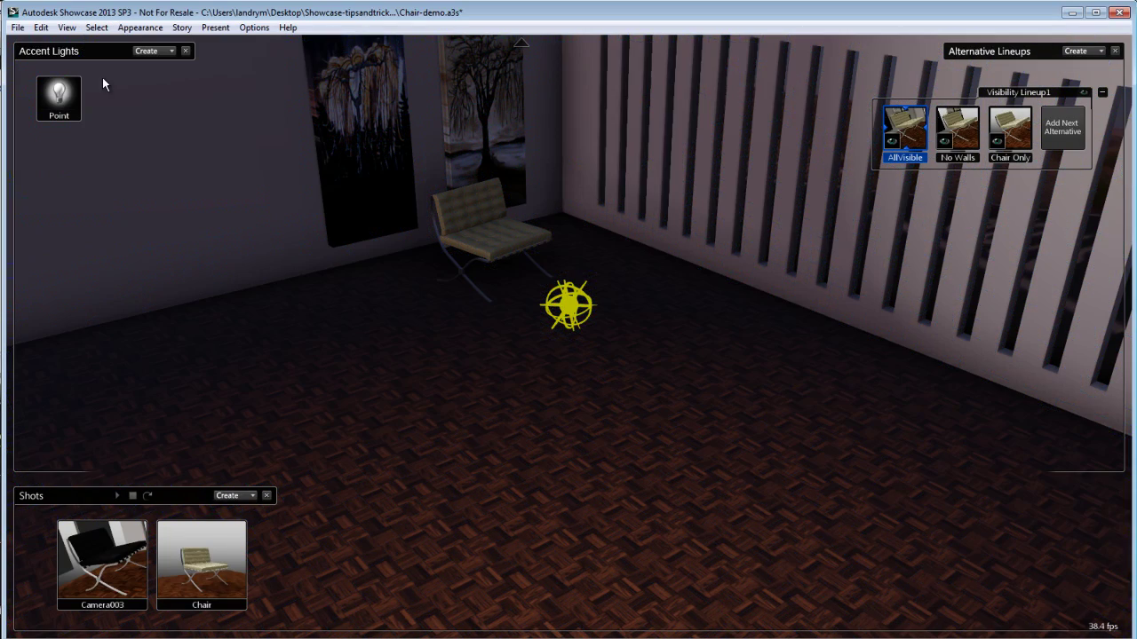
# - Move the point light to the room's corner beside the chair and adjust its height above the floor
pyautogui.click(576, 311)
pyautogui.moveTo(586, 308)
pyautogui.mouseDown()
pyautogui.moveTo(660, 234)
pyautogui.moveTo(632, 157)
pyautogui.moveTo(471, 140)
pyautogui.moveTo(505, 266)
pyautogui.mouseUp()
pyautogui.scroll(-4, 557, 331)
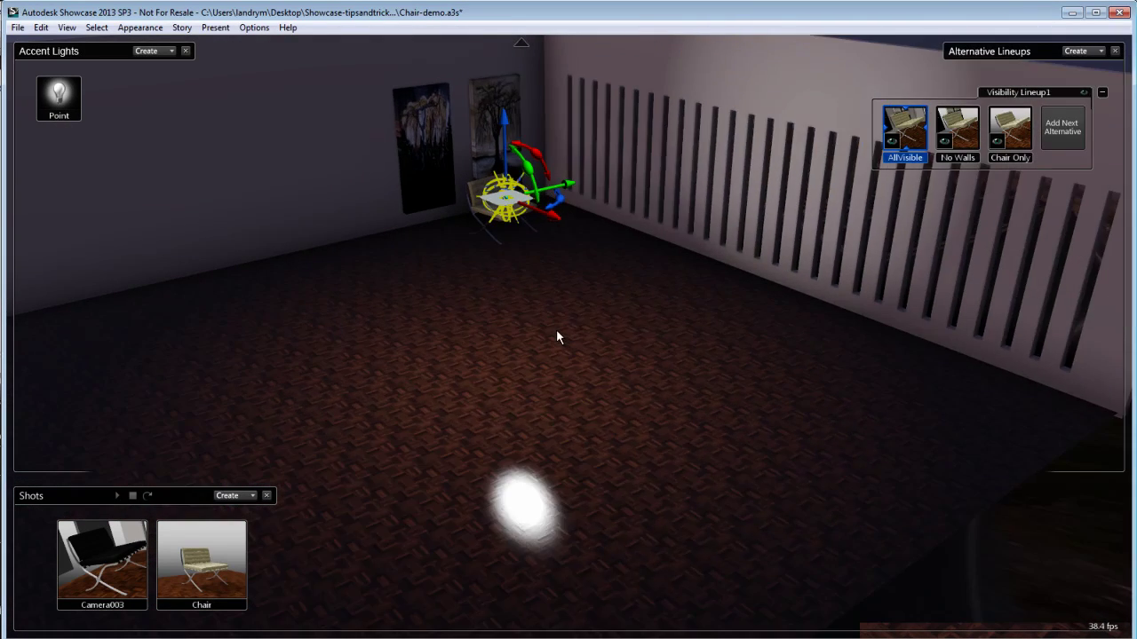
pyautogui.scroll(-5, 556, 330)
pyautogui.moveTo(511, 187)
pyautogui.mouseDown()
pyautogui.moveTo(562, 136)
pyautogui.moveTo(484, 106)
pyautogui.moveTo(381, 198)
pyautogui.moveTo(399, 268)
pyautogui.moveTo(647, 265)
pyautogui.moveTo(642, 146)
pyautogui.moveTo(542, 119)
pyautogui.moveTo(533, 141)
pyautogui.mouseUp()
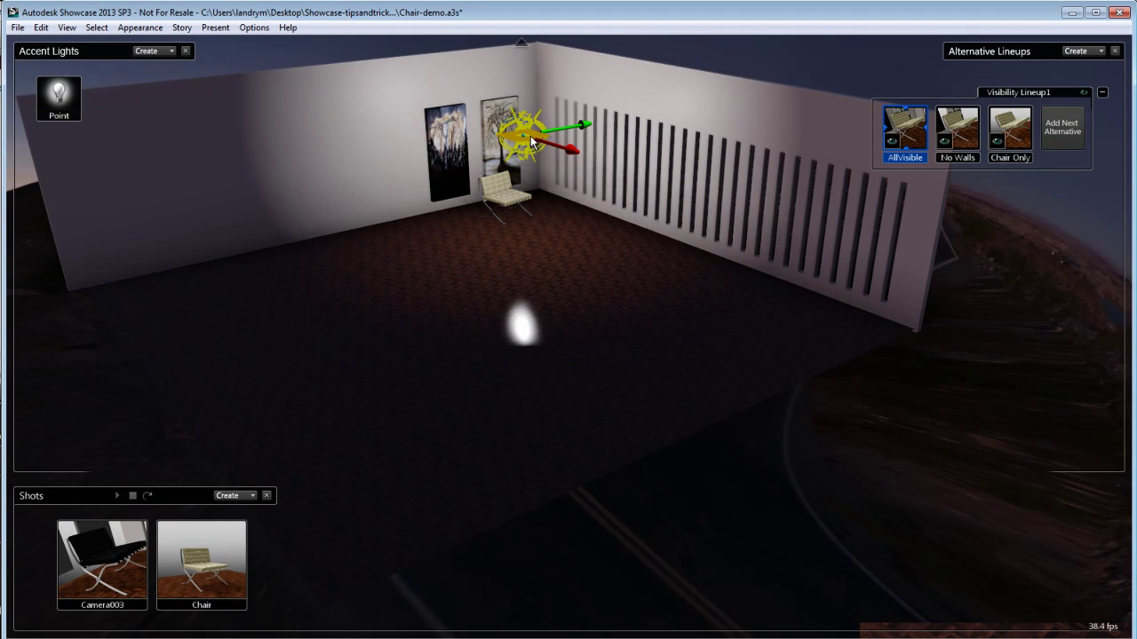
pyautogui.moveTo(487, 317); pyautogui.dragTo(492, 503)
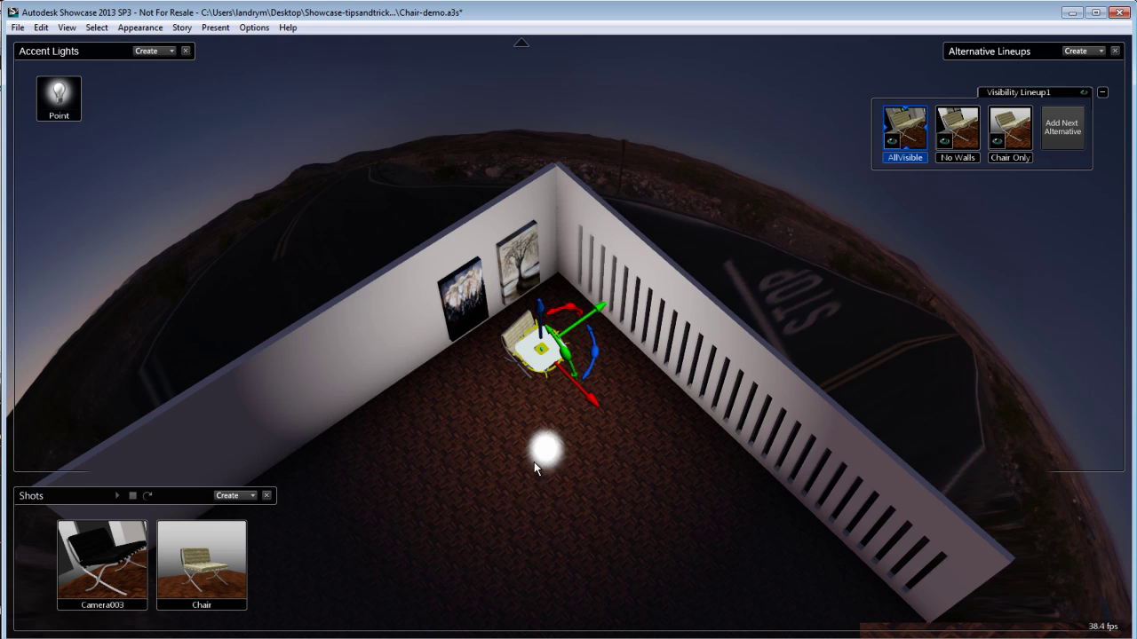
pyautogui.moveTo(534, 469); pyautogui.dragTo(548, 421)
pyautogui.keyDown('alt'); pyautogui.moveTo(492, 550); pyautogui.dragTo(494, 324, button='middle'); pyautogui.keyUp('alt')
pyautogui.moveTo(531, 204); pyautogui.dragTo(537, 262)
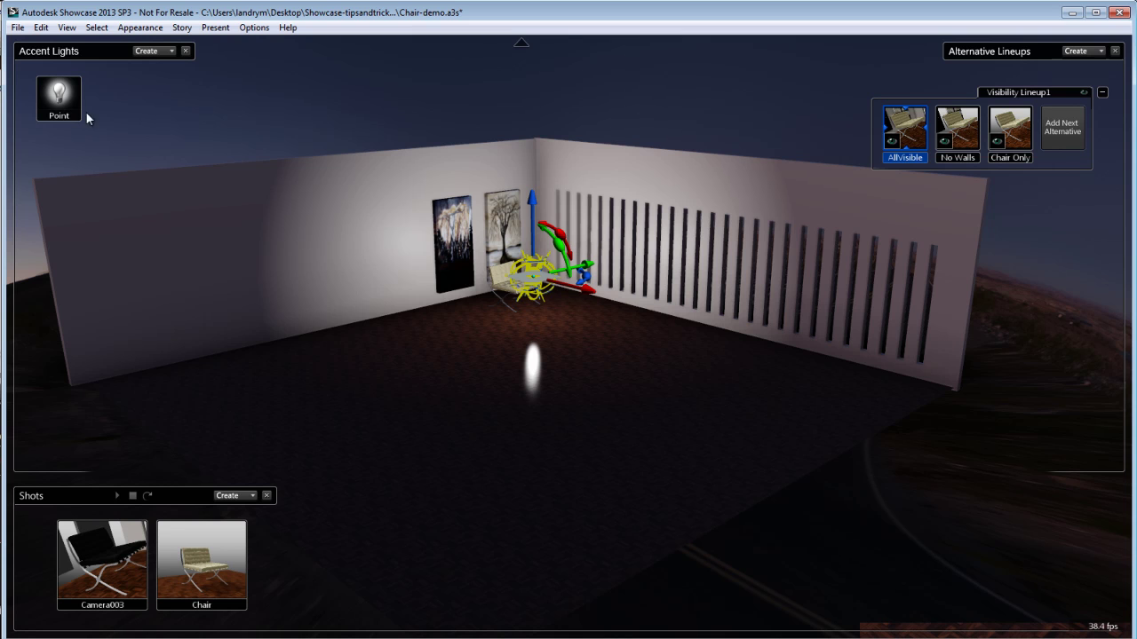
# - Open the point light's properties and move the dialog fully into view
pyautogui.rightClick(61, 100)
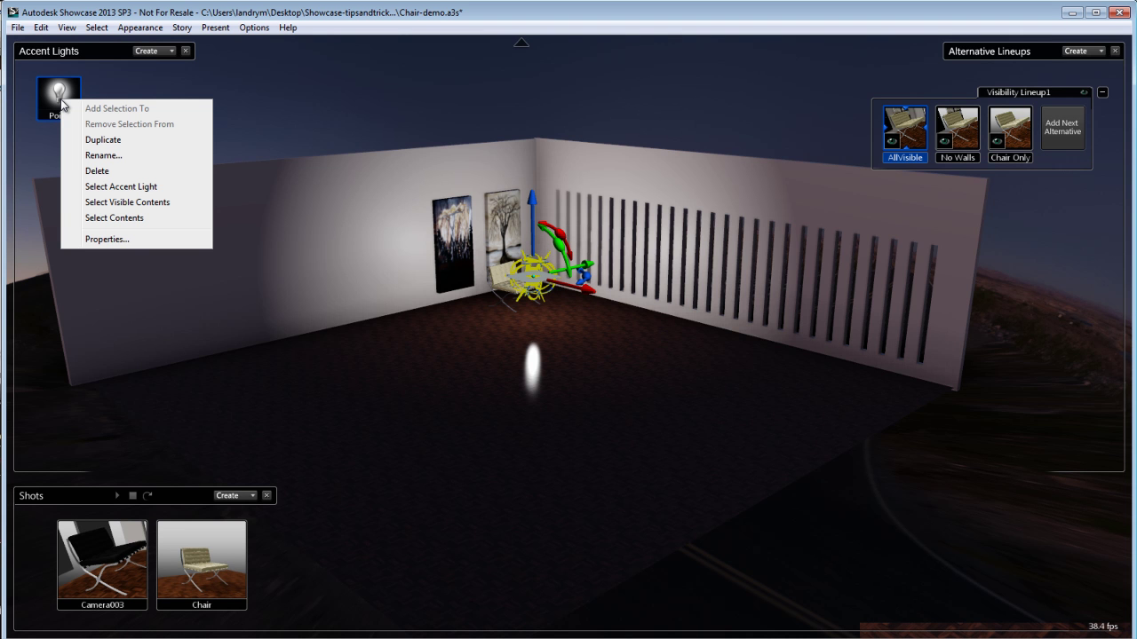
pyautogui.click(111, 239)
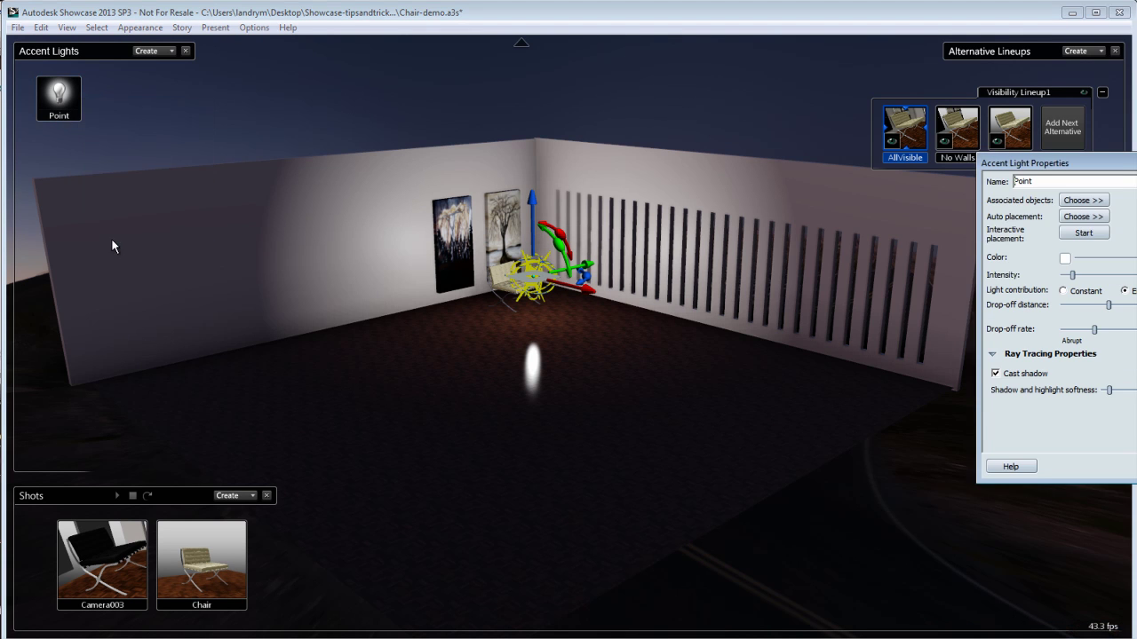
pyautogui.moveTo(1128, 166); pyautogui.dragTo(931, 205)
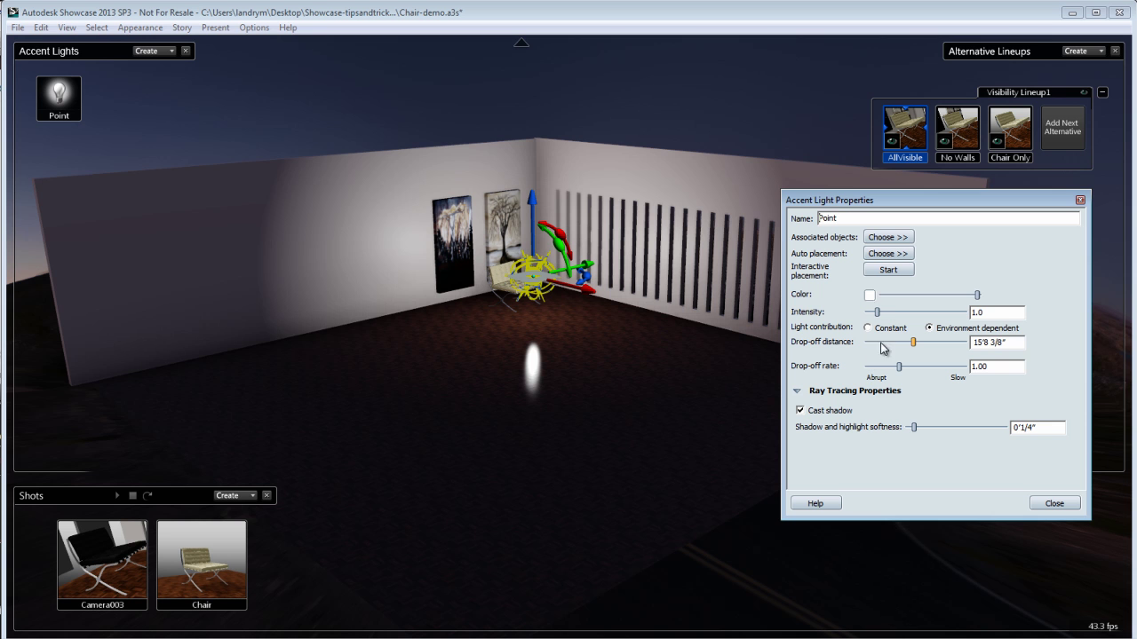
# - Try blue and magenta as the point light's color, finishing on white
pyautogui.click(870, 295)
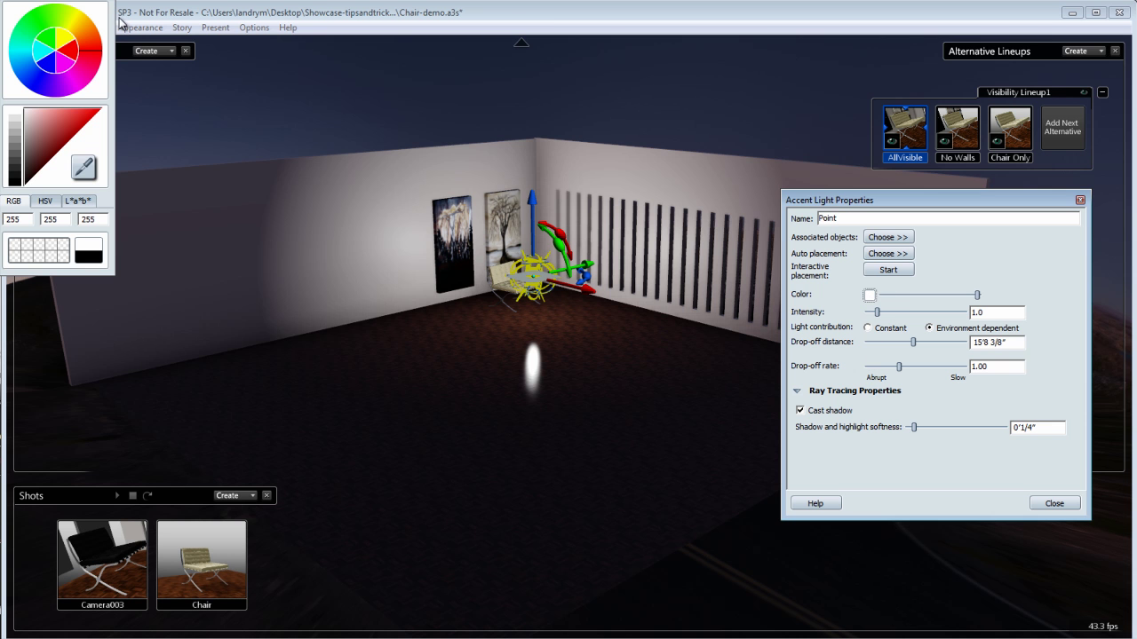
pyautogui.moveTo(84, 2); pyautogui.dragTo(108, 85)
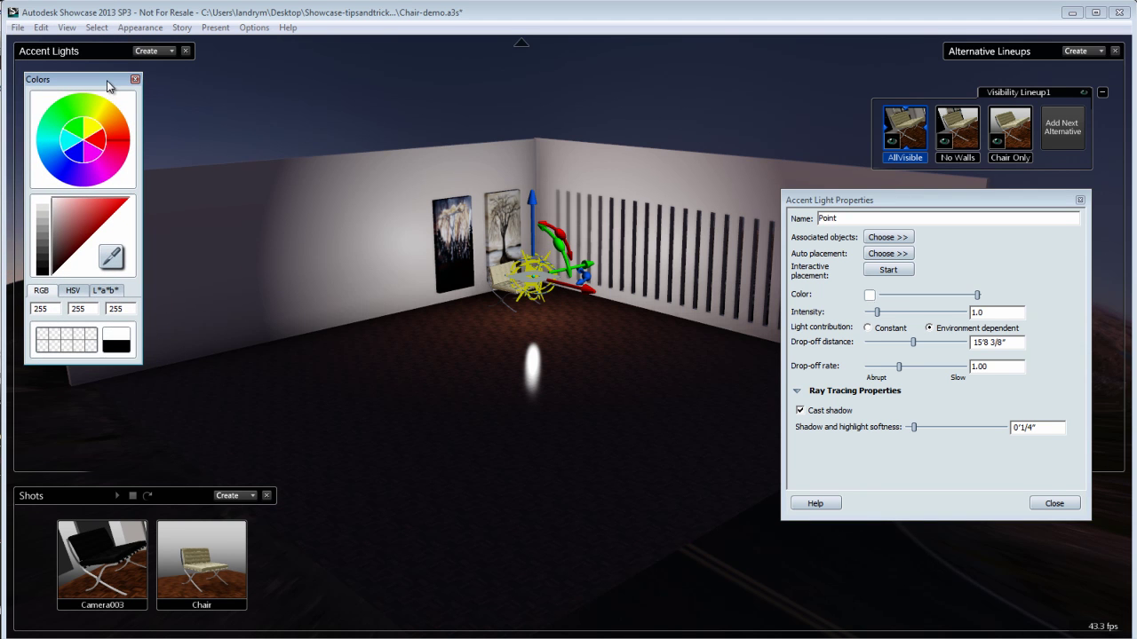
pyautogui.moveTo(121, 144); pyautogui.dragTo(67, 111)
pyautogui.moveTo(59, 168); pyautogui.dragTo(63, 174)
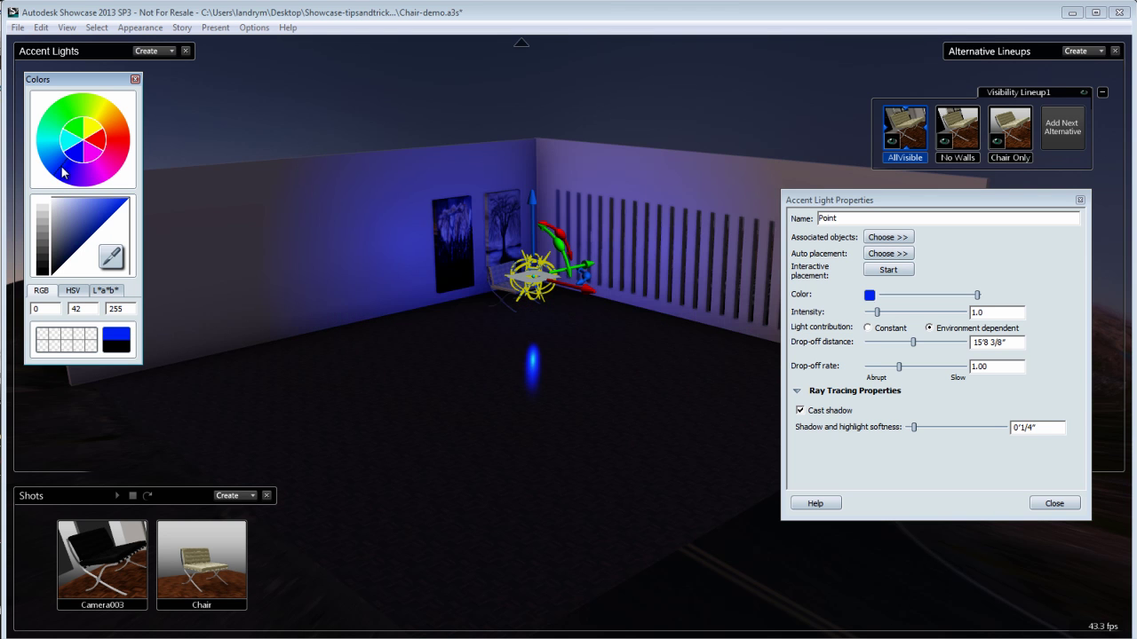
pyautogui.click(112, 169)
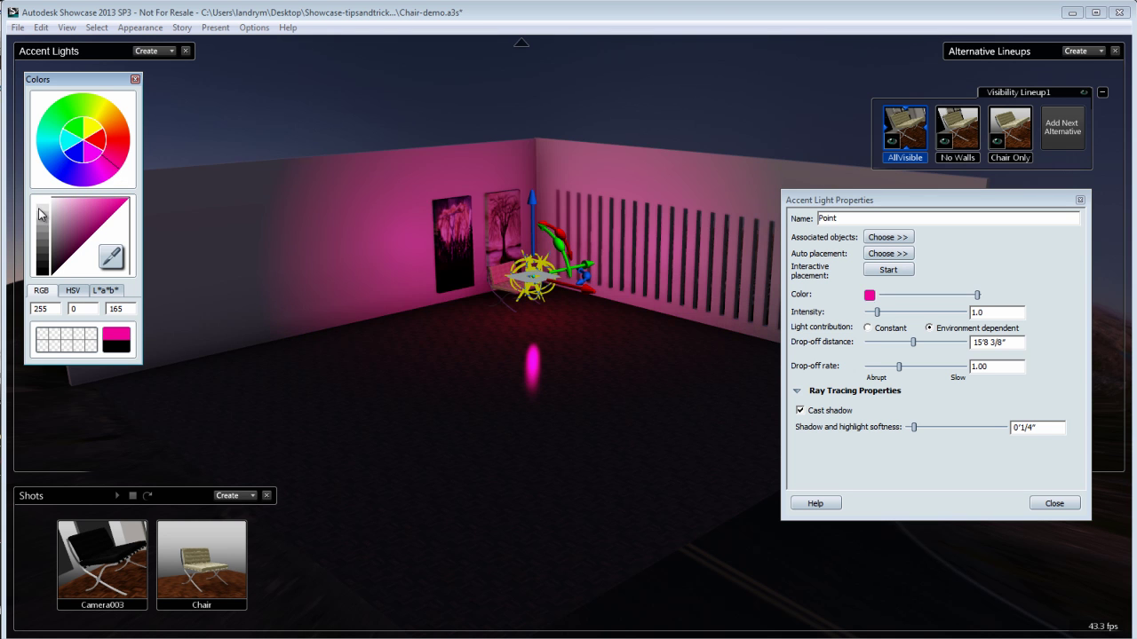
pyautogui.click(42, 207)
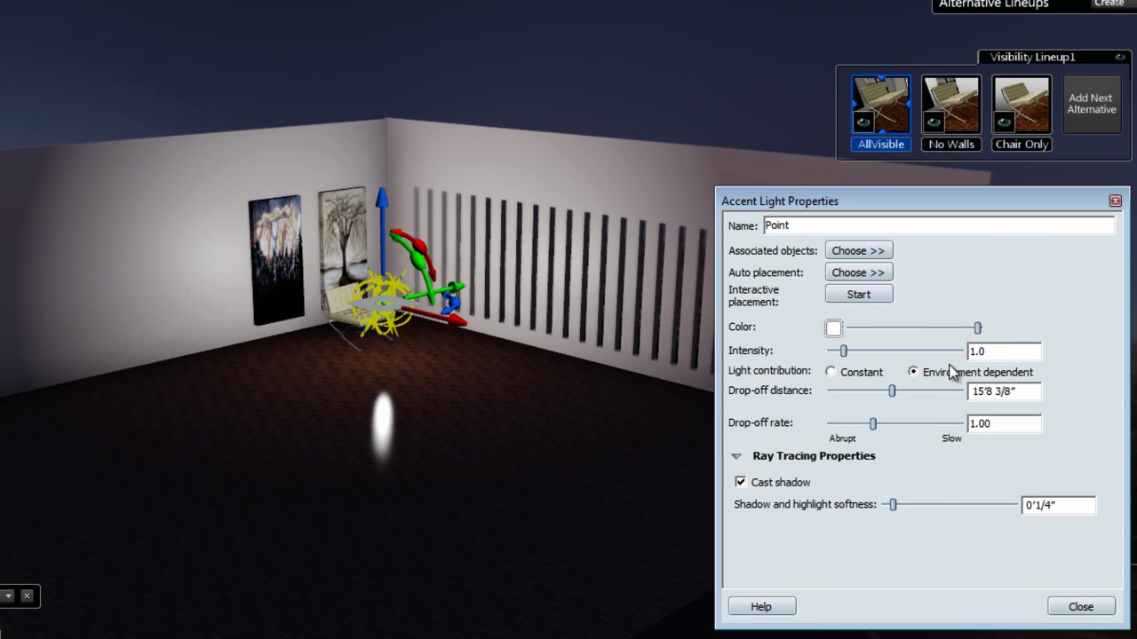
# - Try lower intensities of 0.4 and 0.5 for the point light, finishing on 1.0
pyautogui.moveTo(845, 352)
pyautogui.mouseDown()
pyautogui.moveTo(925, 354)
pyautogui.moveTo(837, 362)
pyautogui.mouseUp()
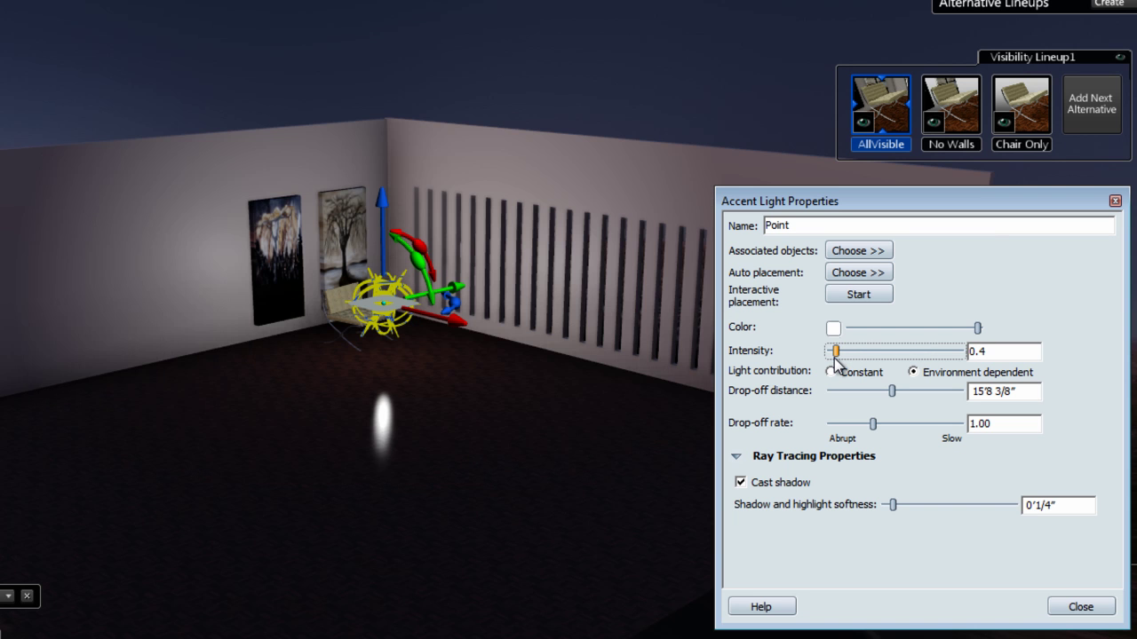
pyautogui.doubleClick(987, 352)
pyautogui.press('Return')
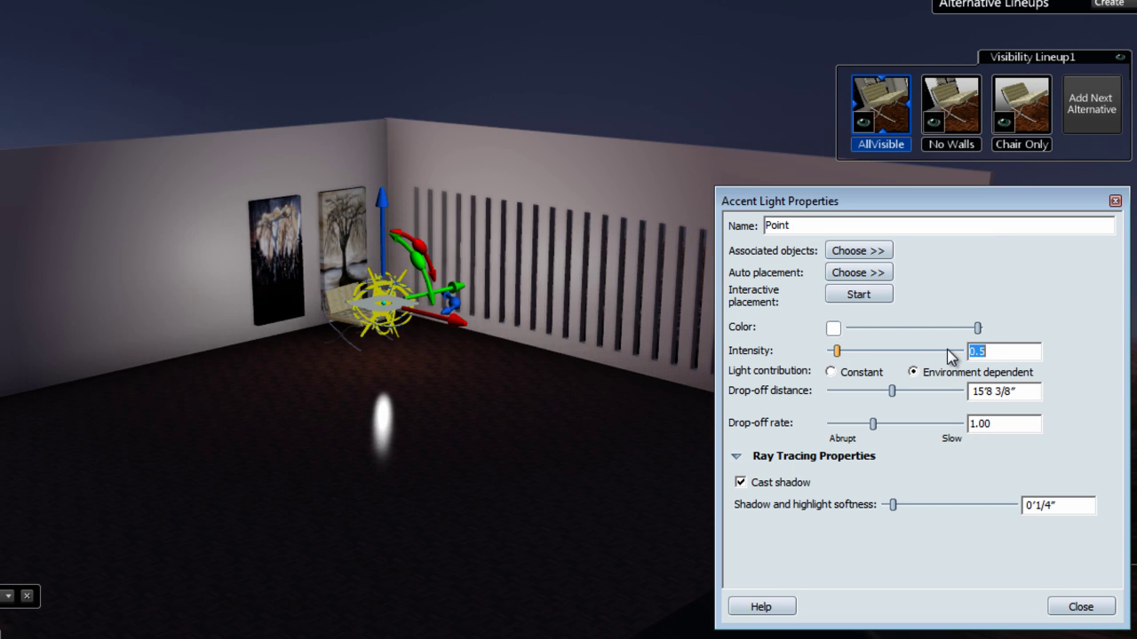
pyautogui.write('1')
pyautogui.press('Return')
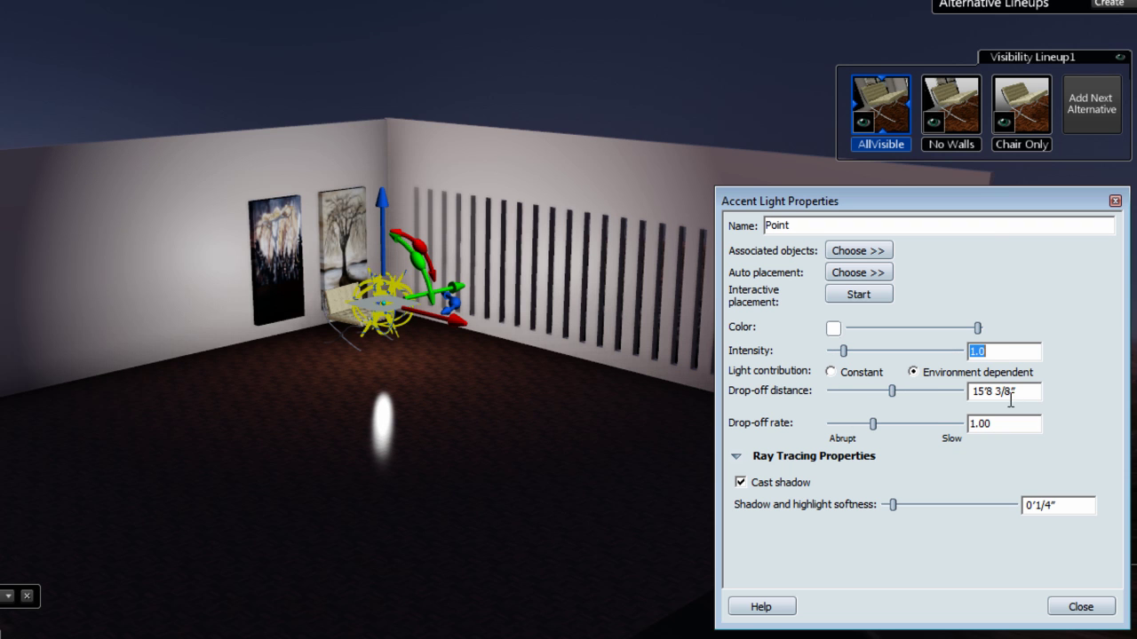
# - Set the point light's drop-off distance to 10'9 5/8" and its drop-off rate to 0.98
pyautogui.moveTo(893, 395)
pyautogui.mouseDown()
pyautogui.moveTo(838, 399)
pyautogui.moveTo(876, 398)
pyautogui.mouseUp()
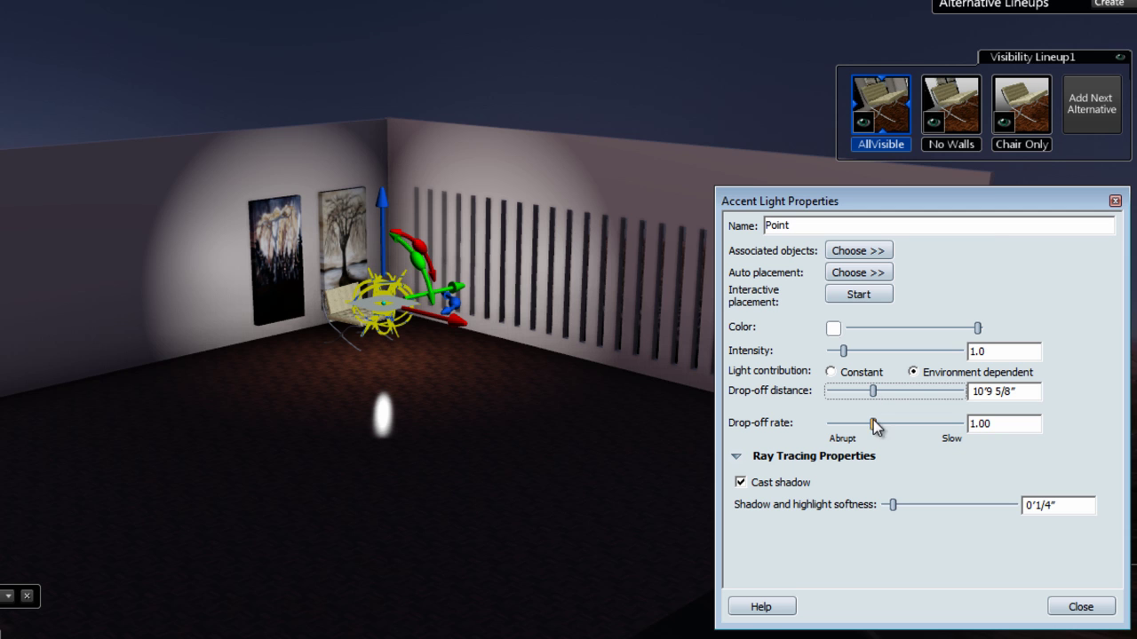
pyautogui.moveTo(872, 425)
pyautogui.mouseDown()
pyautogui.moveTo(911, 424)
pyautogui.moveTo(841, 425)
pyautogui.moveTo(871, 425)
pyautogui.mouseUp()
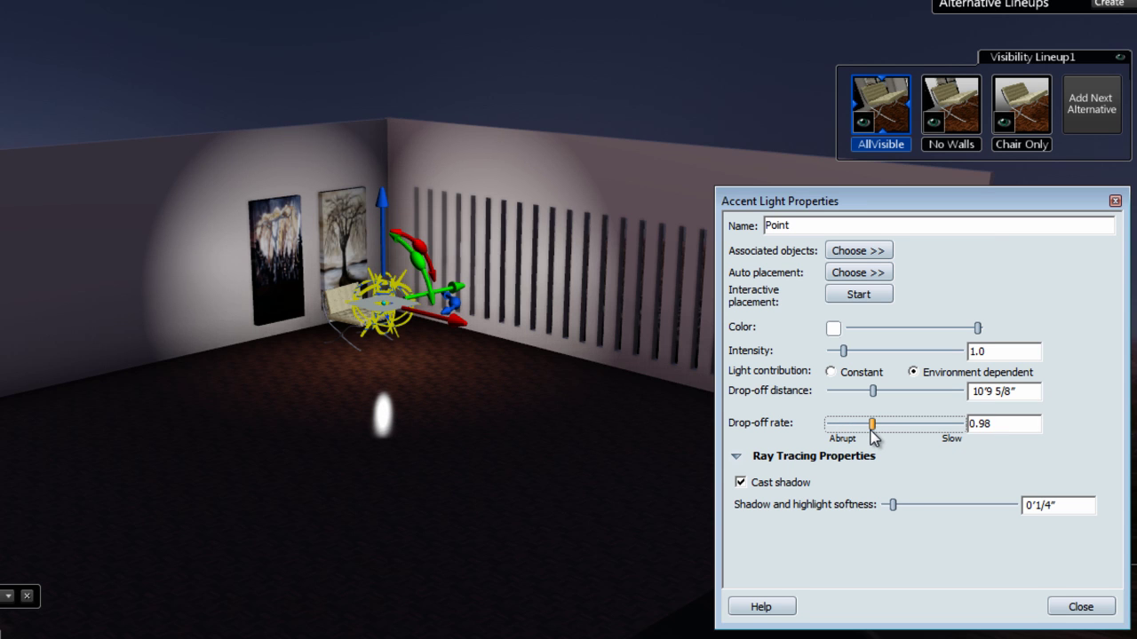
# - Toggle the point light's ray-traced cast shadow option off and on twice
pyautogui.click(740, 482)
pyautogui.click(740, 482)
pyautogui.click(740, 482)
pyautogui.click(740, 482)
# - Frame the chair closely, apply the Ray Tracing visual style and close the visual styles list
pyautogui.moveTo(296, 384); pyautogui.dragTo(309, 319, button='middle')
pyautogui.scroll(3, 309, 318)
pyautogui.moveTo(309, 319); pyautogui.dragTo(363, 551)
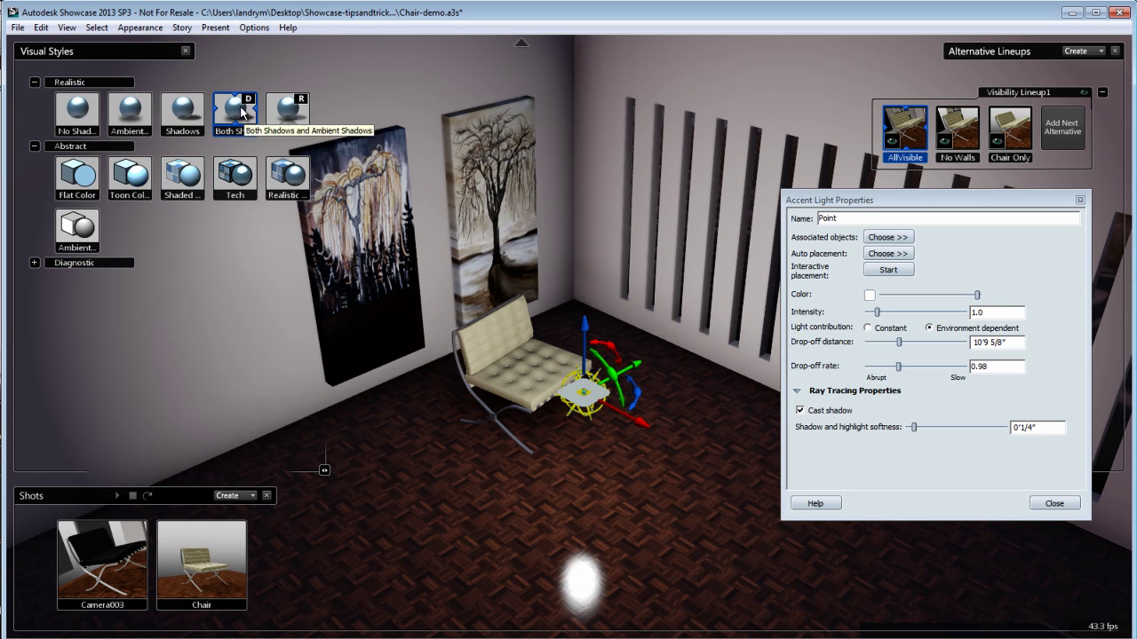
pyautogui.click(292, 113)
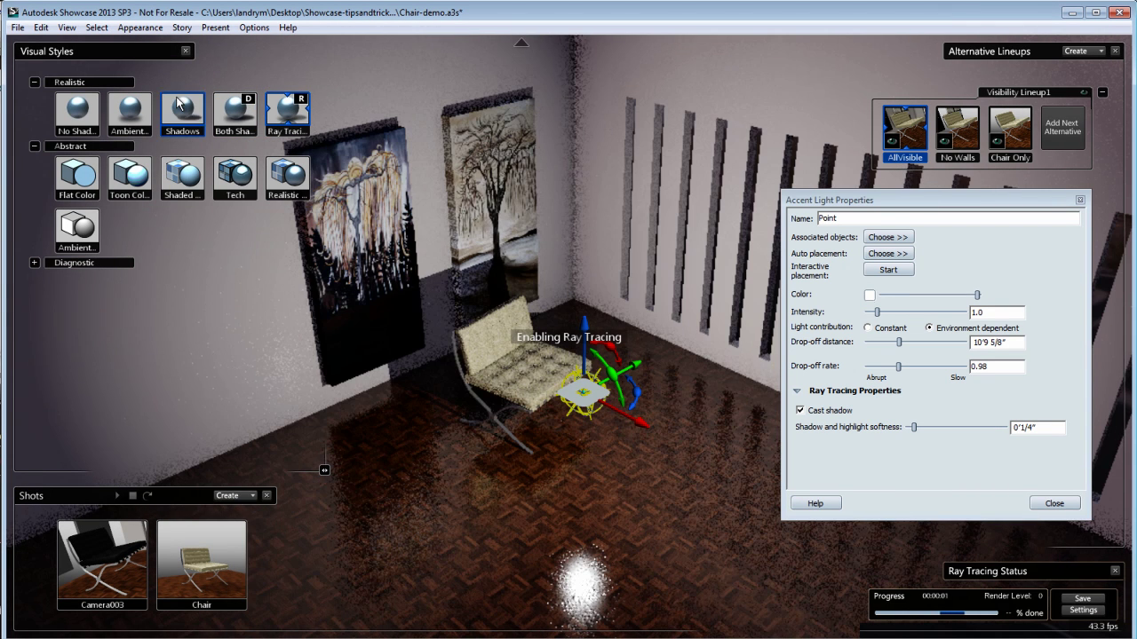
pyautogui.click(185, 52)
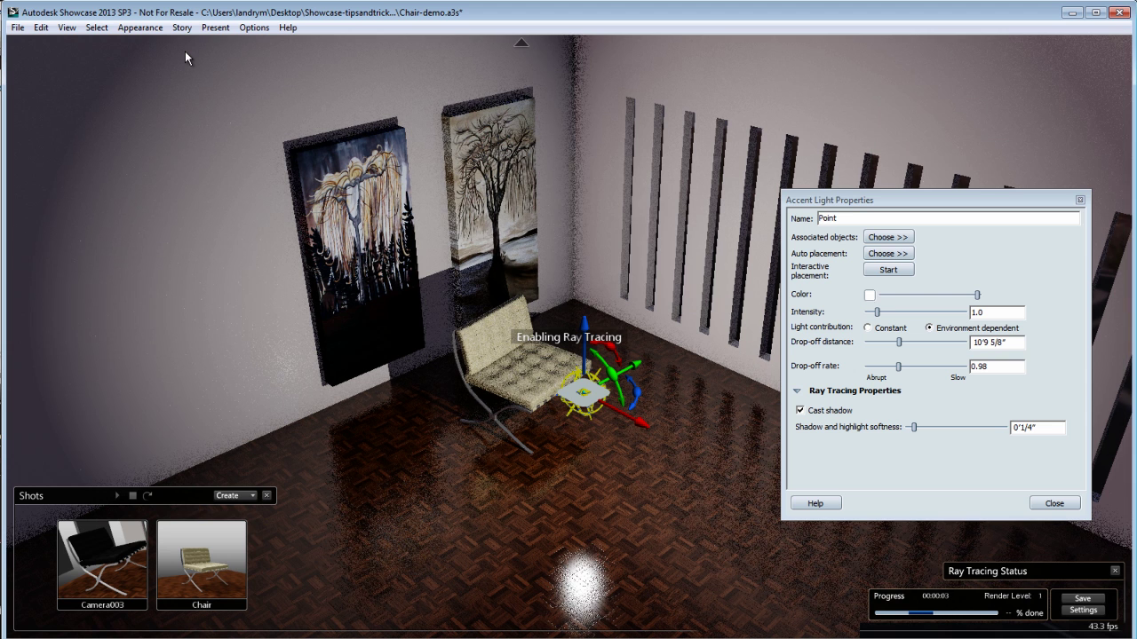
# - Show the accent lights, move the point light up toward the slotted wall, and return it in front of the chair
pyautogui.hotkey('shift', 'l')
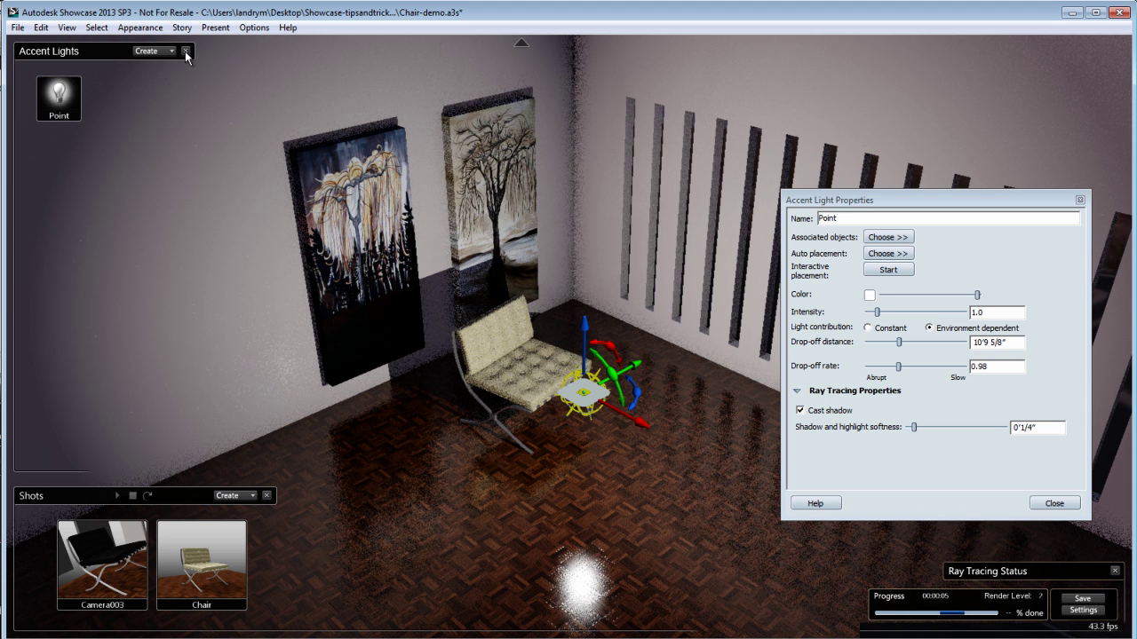
pyautogui.moveTo(594, 411)
pyautogui.mouseDown()
pyautogui.moveTo(655, 344)
pyautogui.moveTo(665, 301)
pyautogui.mouseUp()
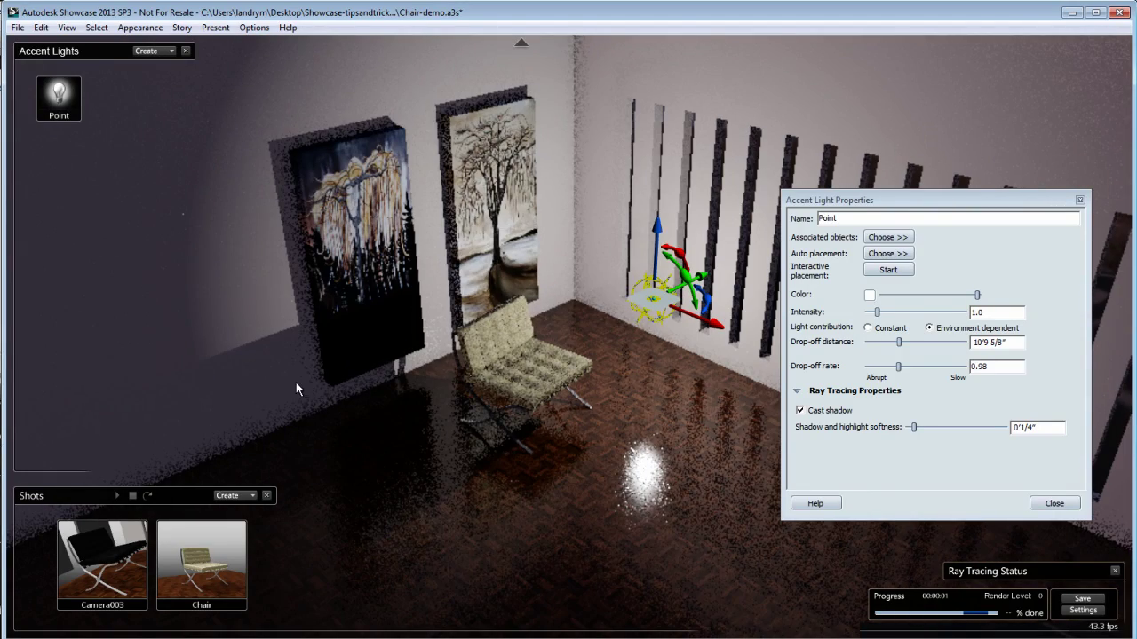
pyautogui.moveTo(661, 301)
pyautogui.mouseDown()
pyautogui.moveTo(693, 337)
pyautogui.moveTo(672, 389)
pyautogui.moveTo(522, 453)
pyautogui.moveTo(535, 437)
pyautogui.moveTo(612, 462)
pyautogui.moveTo(607, 481)
pyautogui.moveTo(596, 423)
pyautogui.mouseUp()
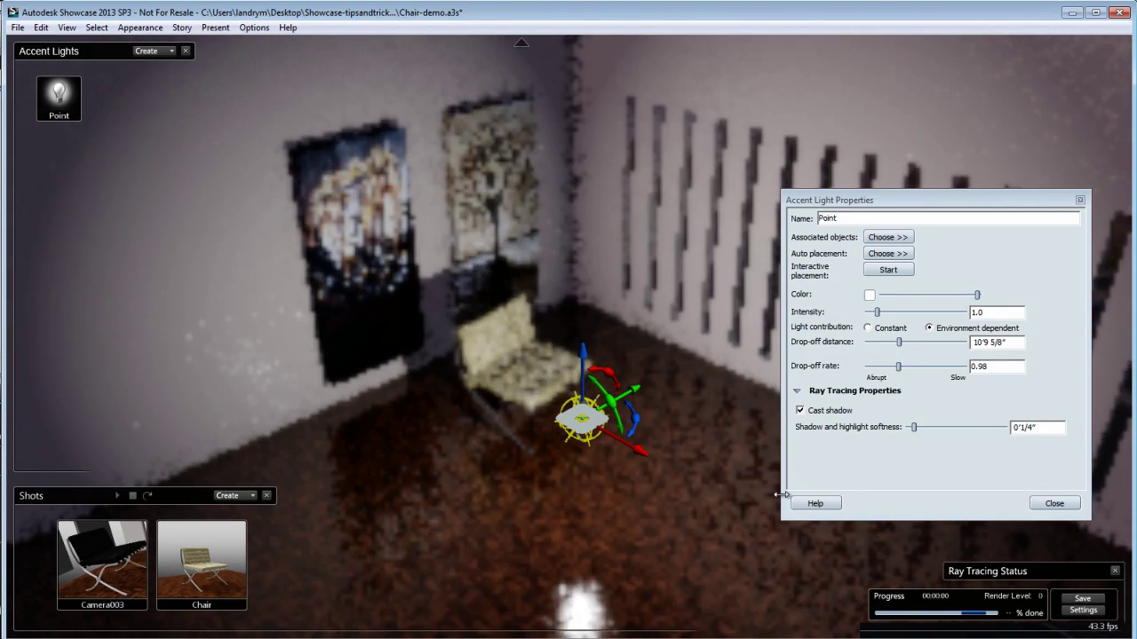
# - Remove the wall with the paintings and the slotted wall from the point light's associated objects
pyautogui.click(302, 107)
pyautogui.click(897, 243)
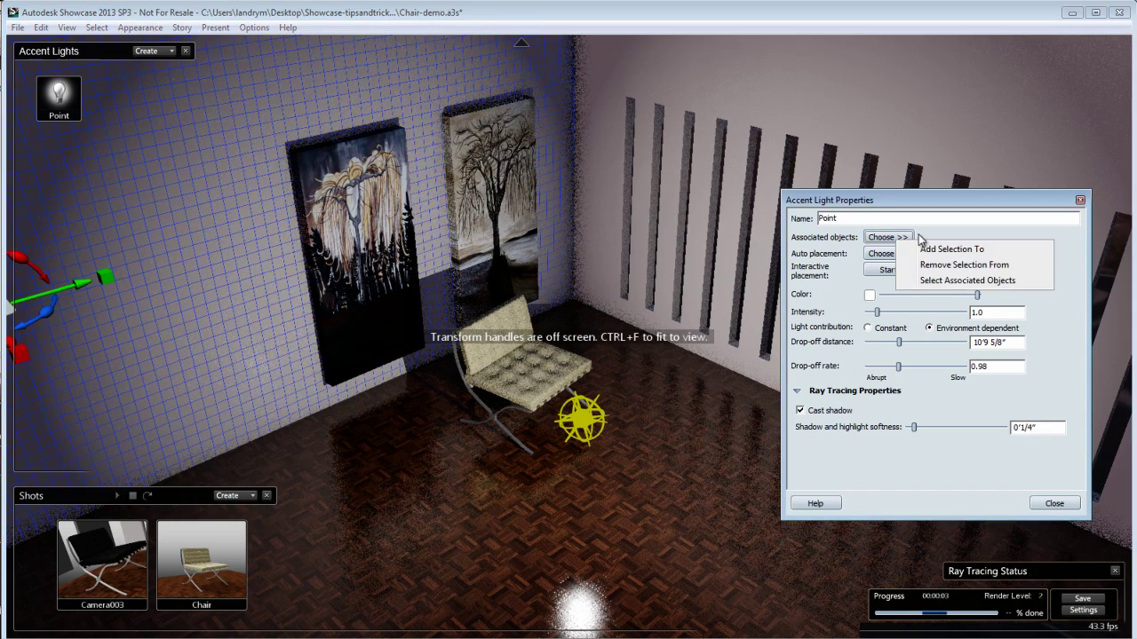
pyautogui.click(944, 267)
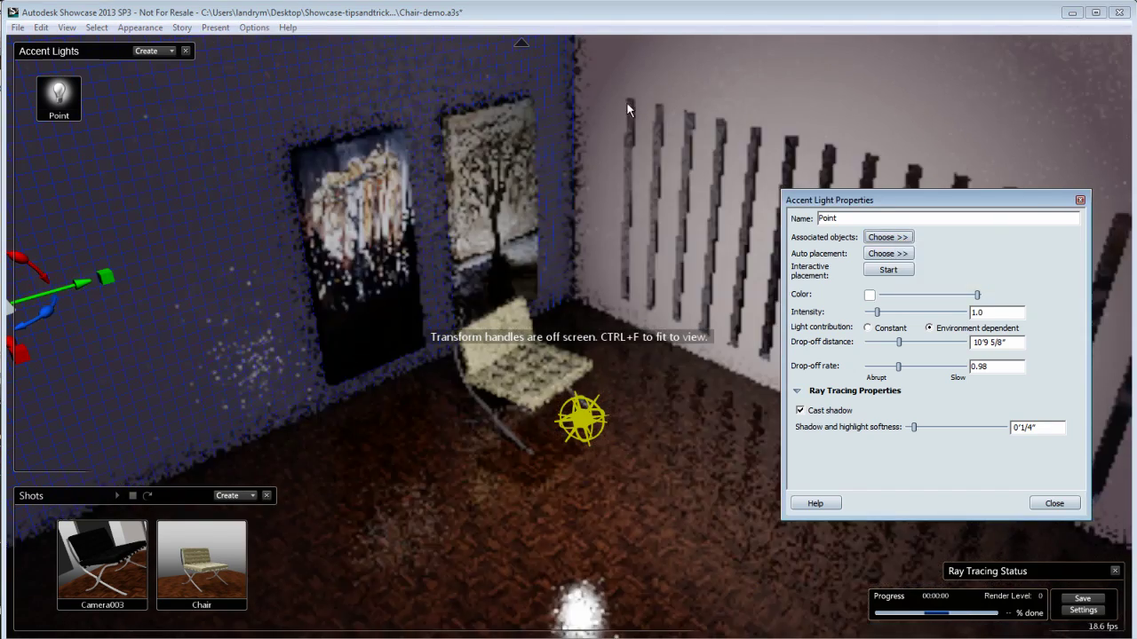
pyautogui.click(659, 90)
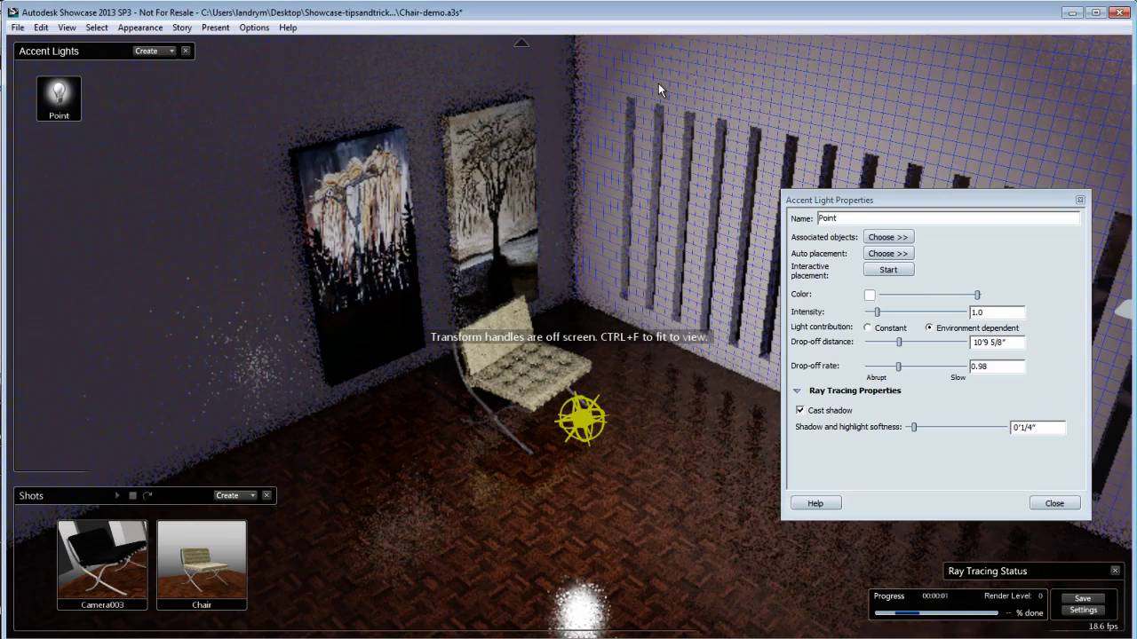
pyautogui.click(895, 237)
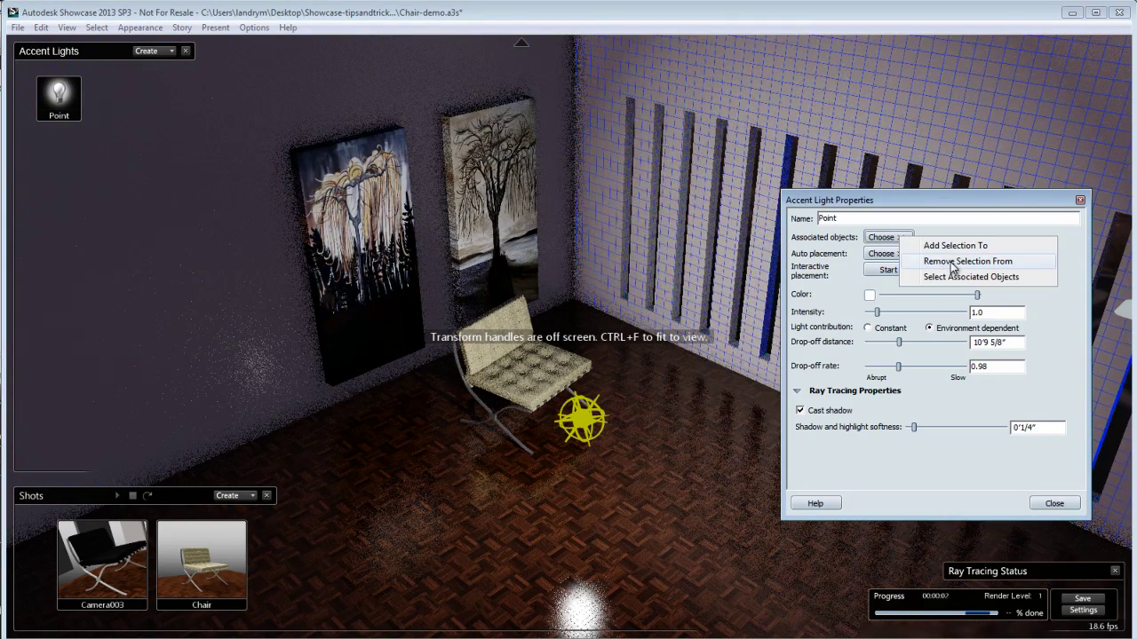
pyautogui.click(950, 263)
# - Move the point light across the floor in front of the chair and set its intensity to 0.4
pyautogui.moveTo(587, 424)
pyautogui.mouseDown()
pyautogui.moveTo(637, 378)
pyautogui.moveTo(632, 349)
pyautogui.moveTo(493, 321)
pyautogui.moveTo(417, 373)
pyautogui.moveTo(502, 462)
pyautogui.moveTo(561, 464)
pyautogui.mouseUp()
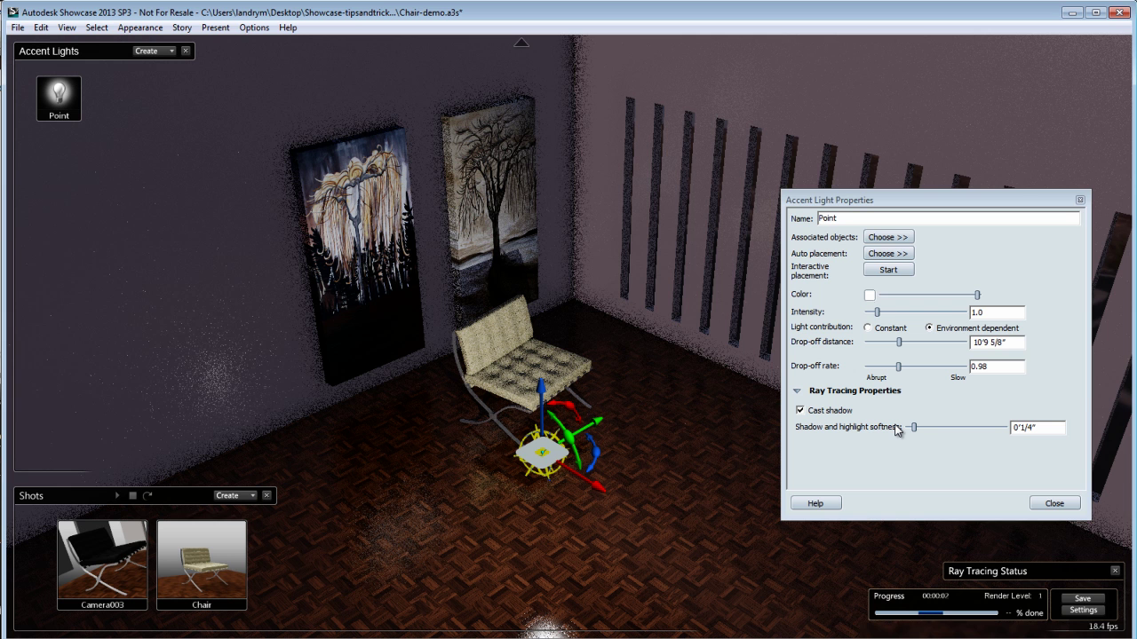
pyautogui.doubleClick(985, 312)
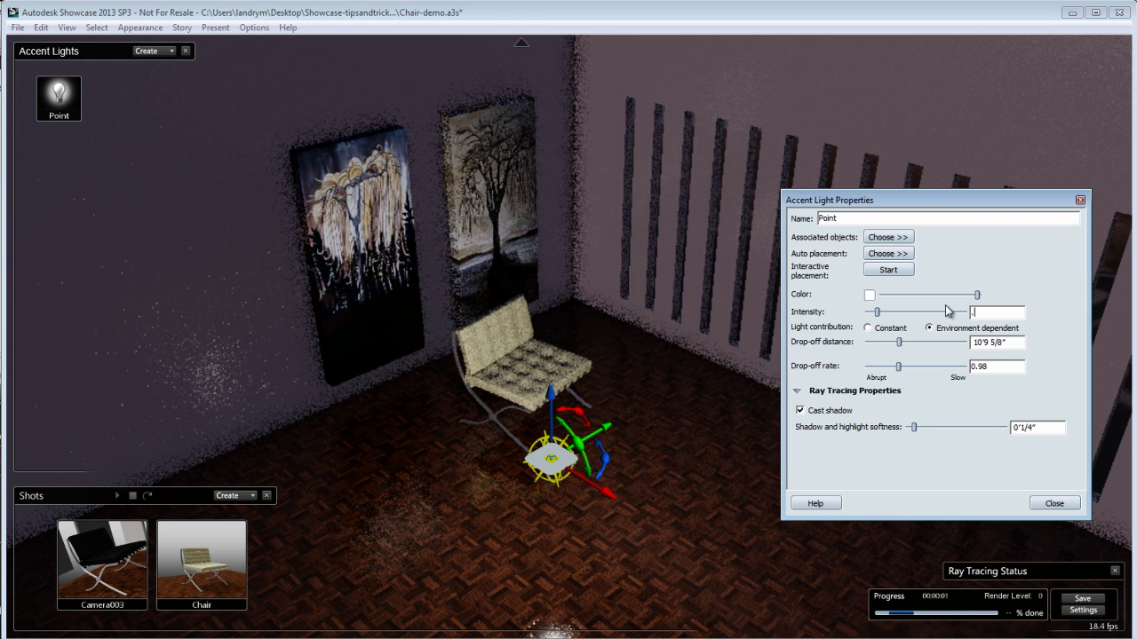
pyautogui.write('0.4')
pyautogui.press('Return')
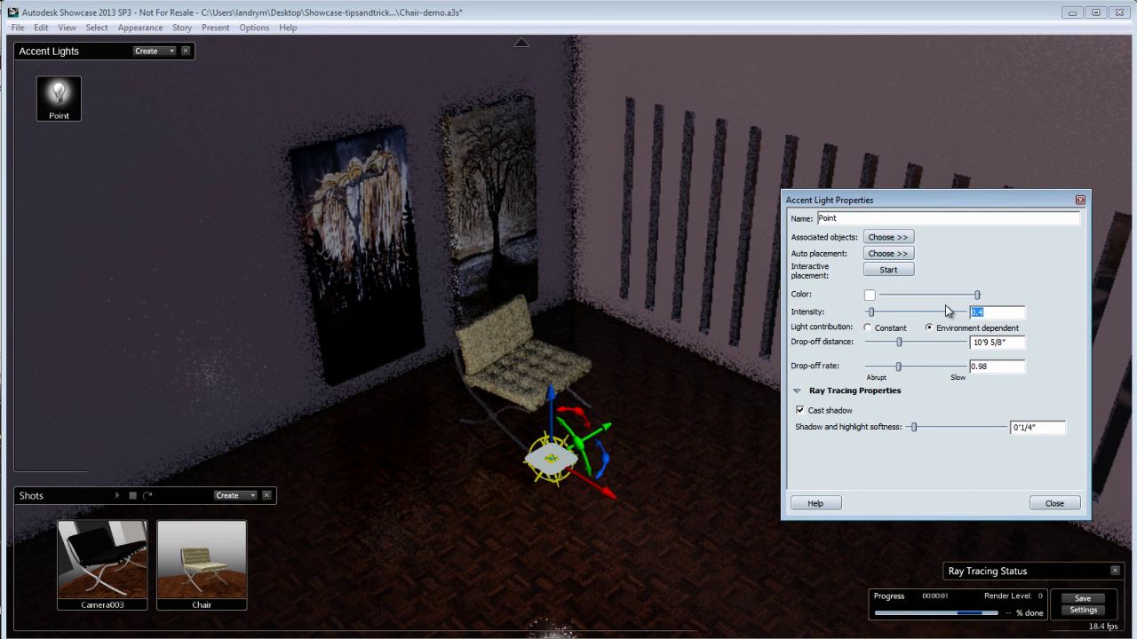
pyautogui.moveTo(473, 396)
pyautogui.keyDown('alt'); pyautogui.mouseDown()
pyautogui.moveTo(447, 447)
pyautogui.moveTo(459, 278)
pyautogui.moveTo(452, 365)
pyautogui.mouseUp(); pyautogui.keyUp('alt')
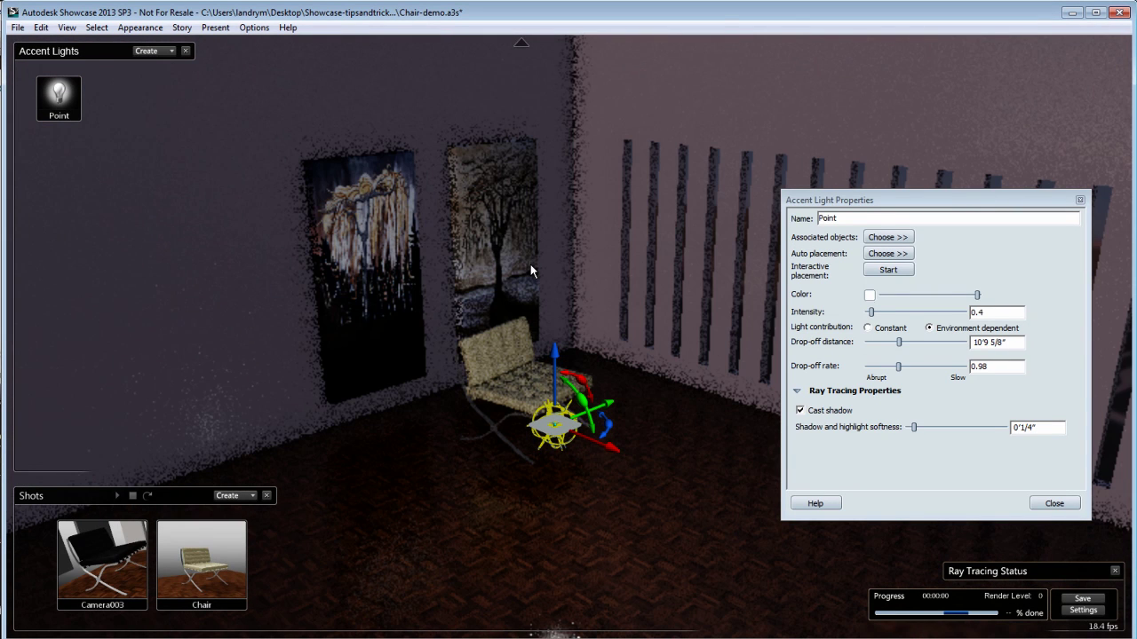
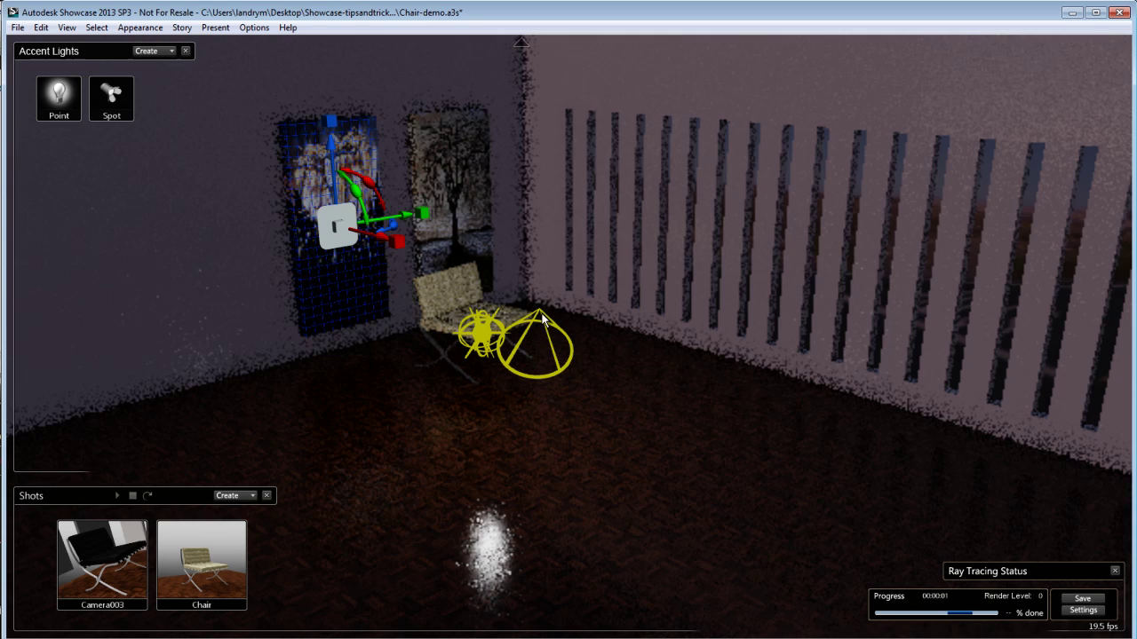
# - Open the spot light's properties, try auto placement in front of the lit objects, and place the light above the lit objects
pyautogui.rightClick(114, 102)
pyautogui.click(187, 242)
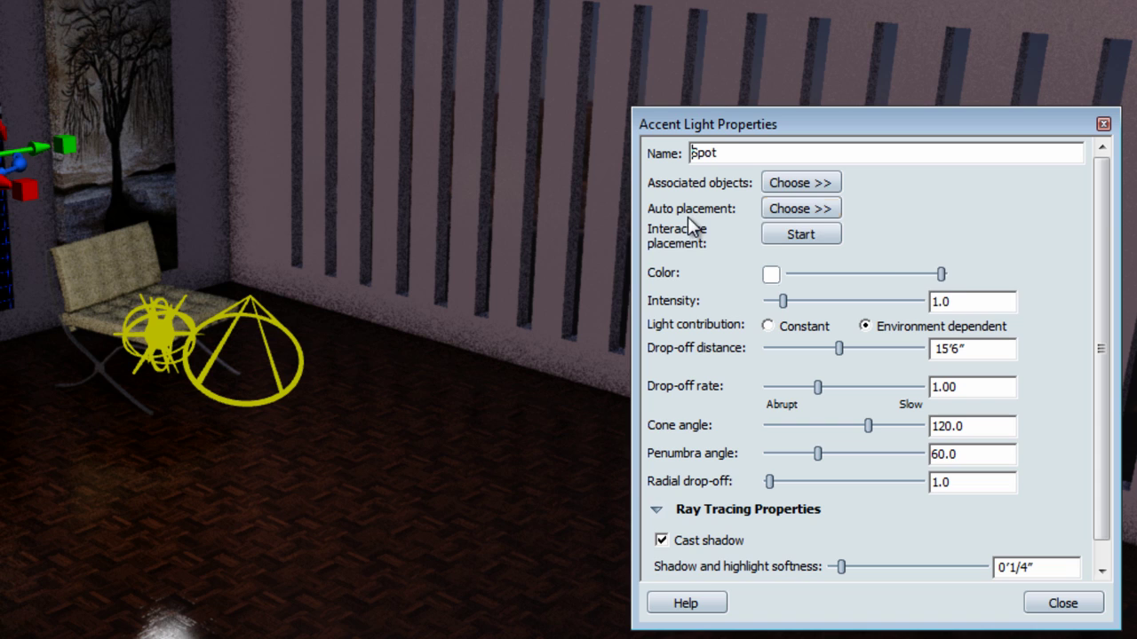
pyautogui.click(801, 210)
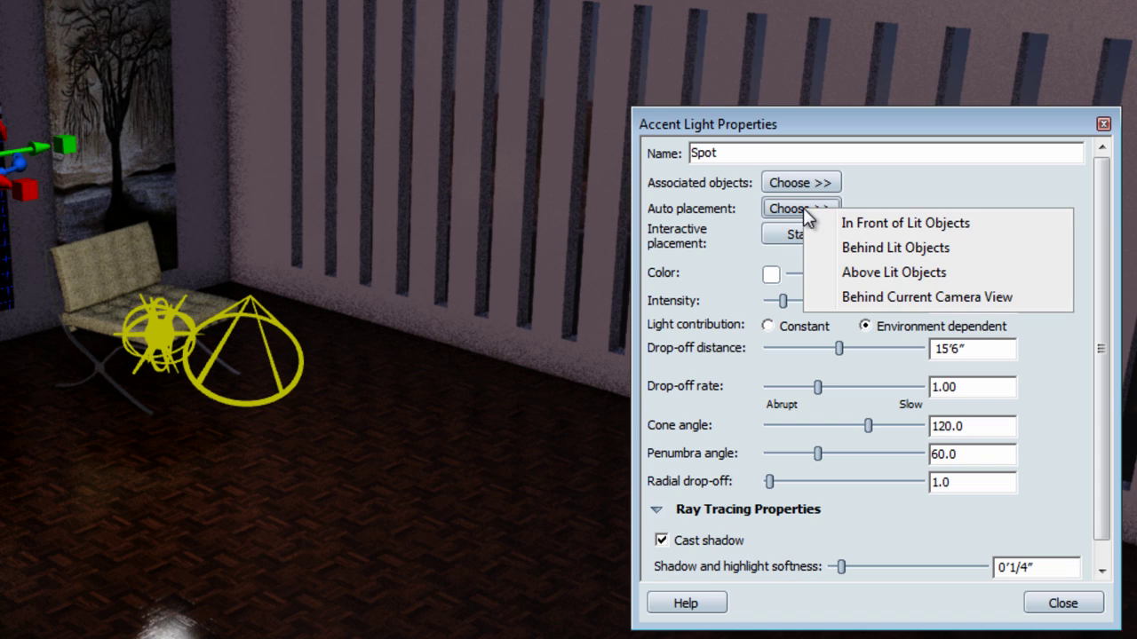
pyautogui.click(874, 222)
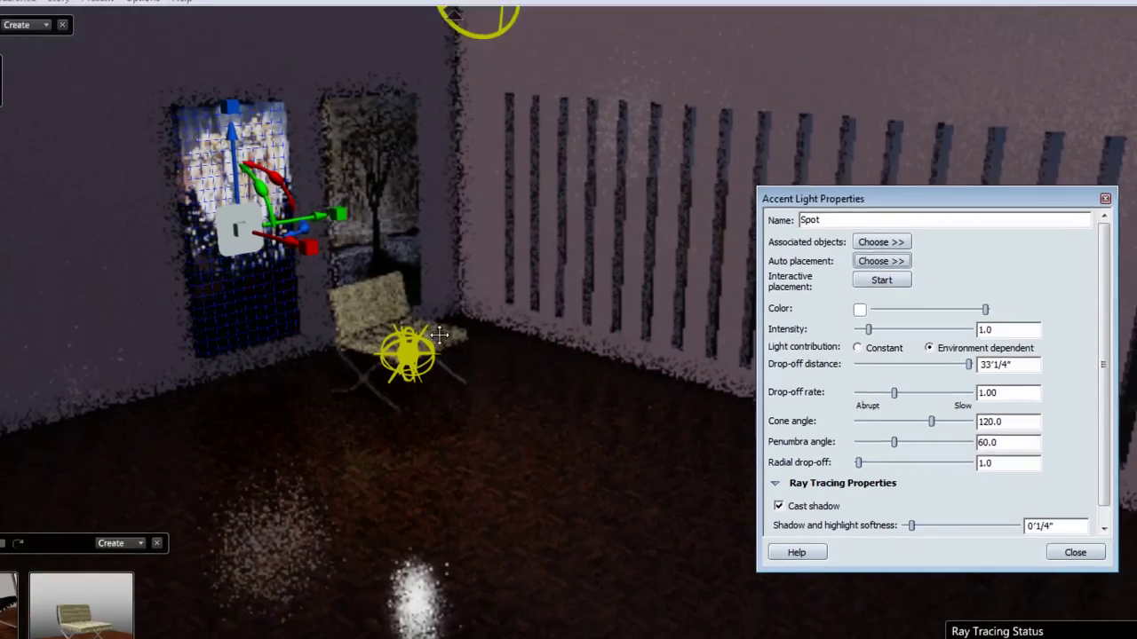
pyautogui.moveTo(386, 239); pyautogui.dragTo(443, 315, button='middle')
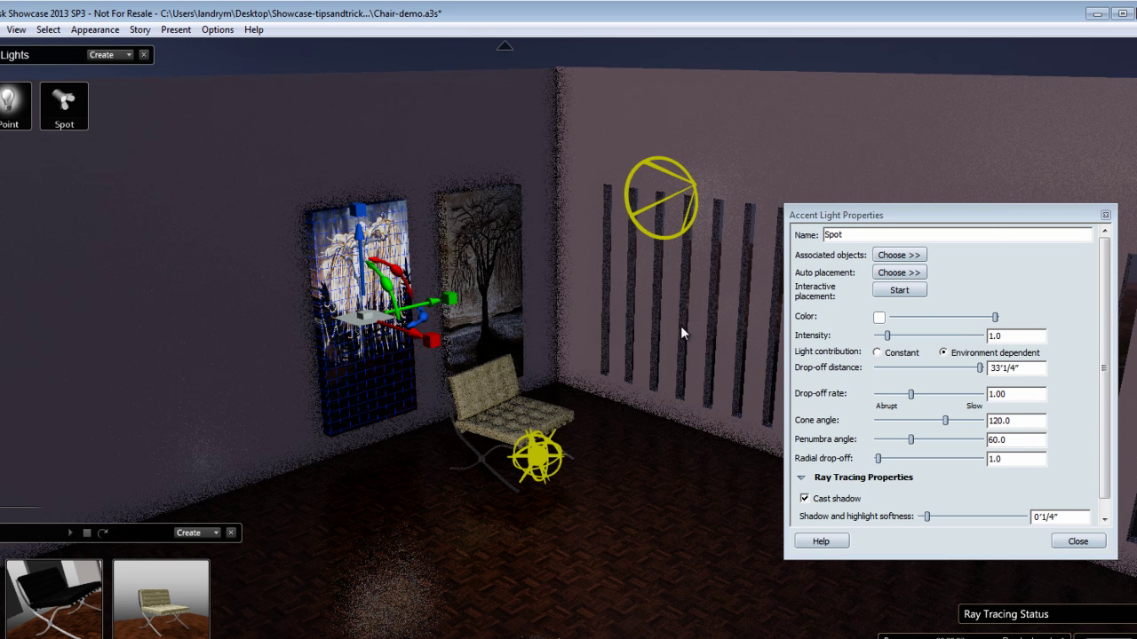
pyautogui.click(914, 275)
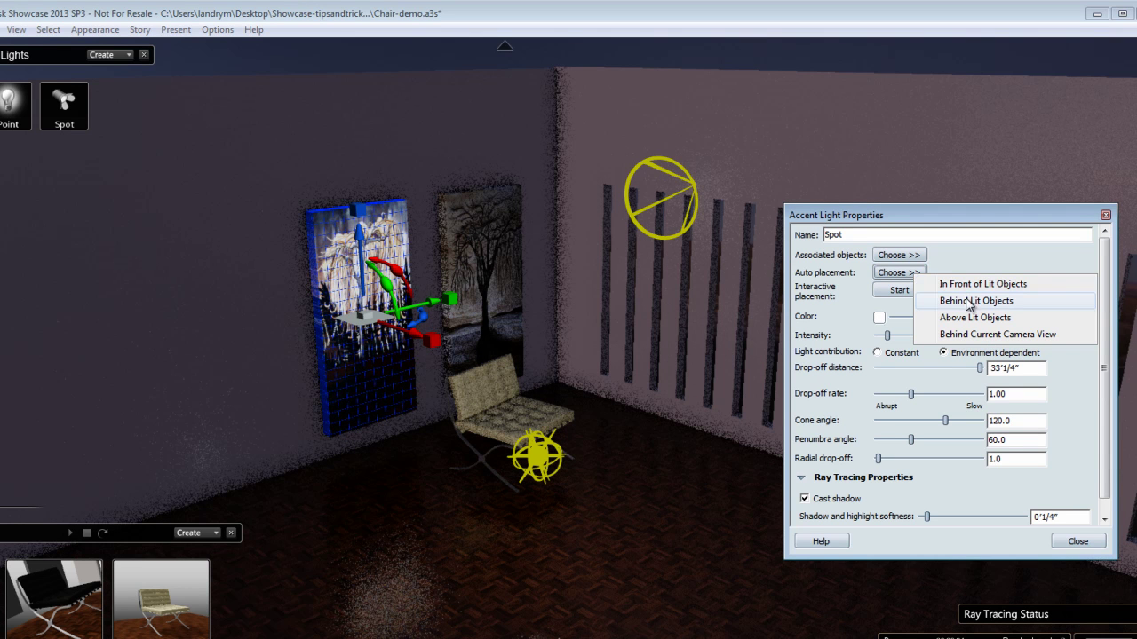
pyautogui.click(968, 318)
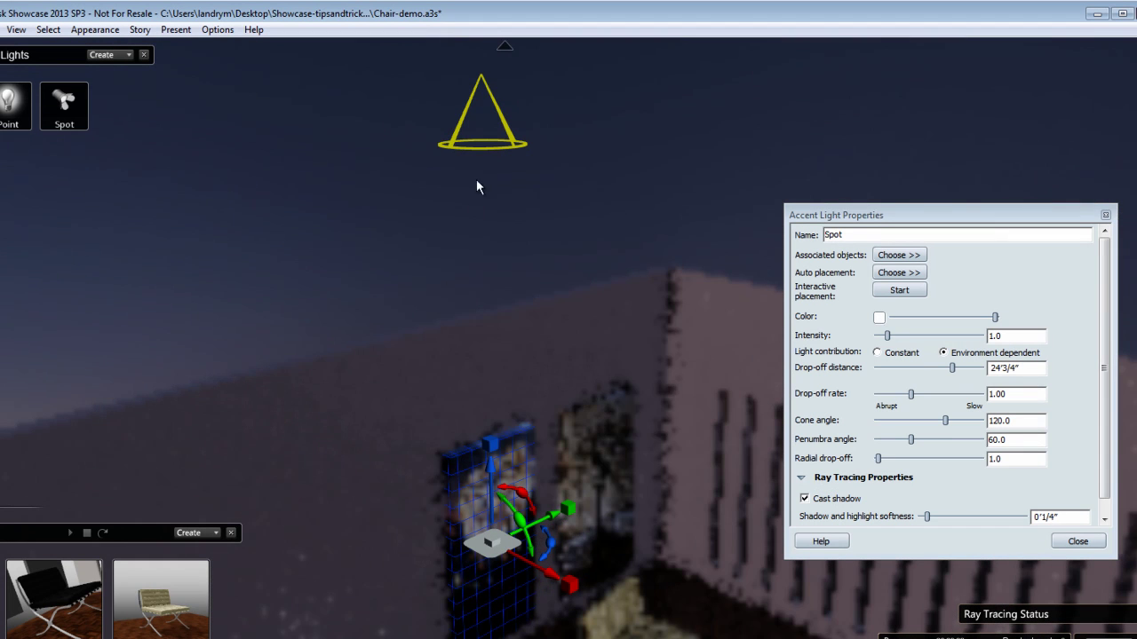
# - Lower the spot light to just above the pale weeping-tree painting, shift it off the wall and tilt it toward the painting
pyautogui.click(482, 81)
pyautogui.click(483, 84)
pyautogui.keyDown('alt'); pyautogui.moveTo(490, 188); pyautogui.dragTo(494, 238, button='middle'); pyautogui.keyUp('alt')
pyautogui.moveTo(481, 70); pyautogui.dragTo(484, 365)
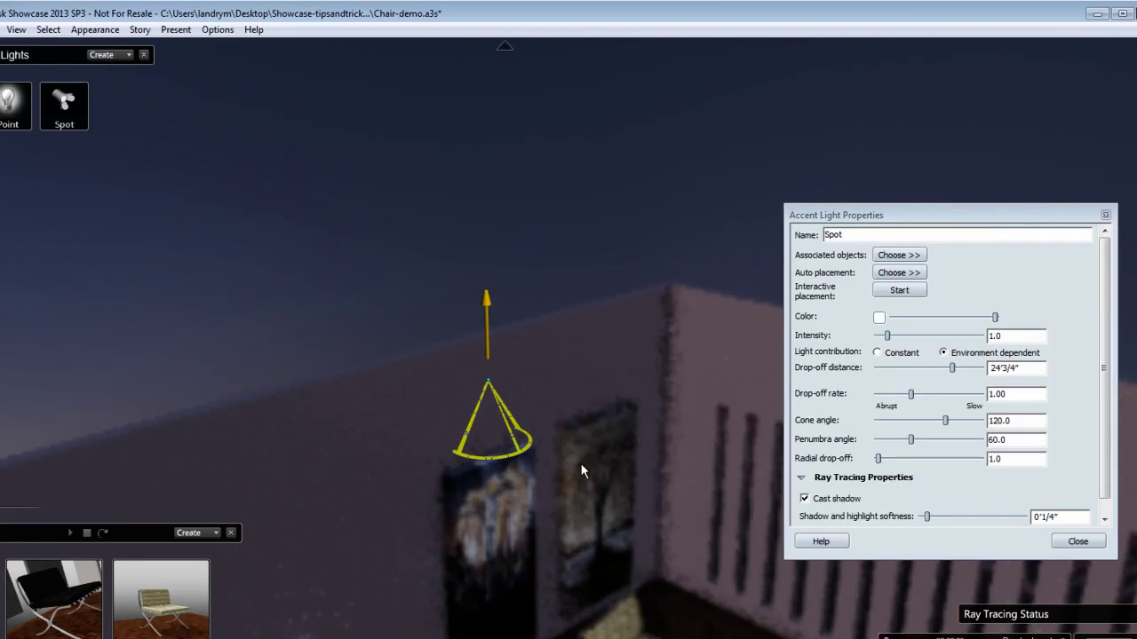
pyautogui.moveTo(536, 404); pyautogui.dragTo(623, 472)
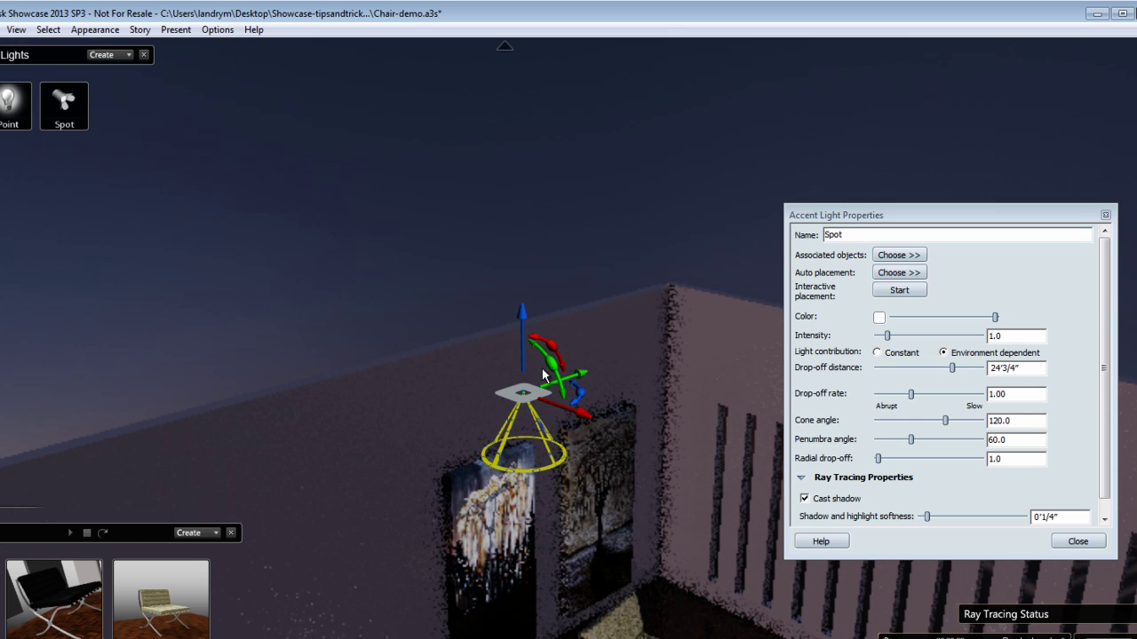
pyautogui.moveTo(552, 364); pyautogui.dragTo(562, 385)
# - Add the wall behind the paintings and the dark bare-tree painting to the spot light's associated objects
pyautogui.moveTo(492, 542)
pyautogui.keyDown('alt'); pyautogui.mouseDown(button='middle')
pyautogui.moveTo(475, 436)
pyautogui.moveTo(474, 312)
pyautogui.moveTo(320, 266)
pyautogui.moveTo(343, 430)
pyautogui.moveTo(395, 399)
pyautogui.moveTo(421, 364)
pyautogui.mouseUp(button='middle'); pyautogui.keyUp('alt')
pyautogui.scroll(2, 474, 312)
pyautogui.click(421, 326)
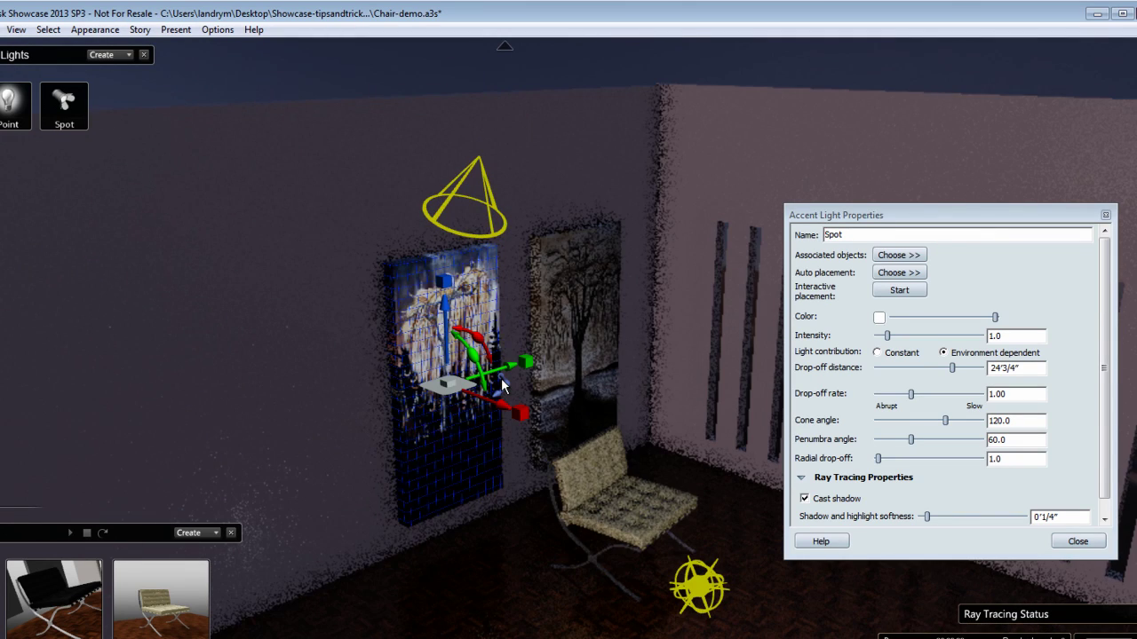
pyautogui.press('f')
pyautogui.moveTo(482, 280)
pyautogui.keyDown('alt'); pyautogui.mouseDown(button='middle')
pyautogui.moveTo(402, 436)
pyautogui.moveTo(409, 397)
pyautogui.mouseUp(button='middle'); pyautogui.keyUp('alt')
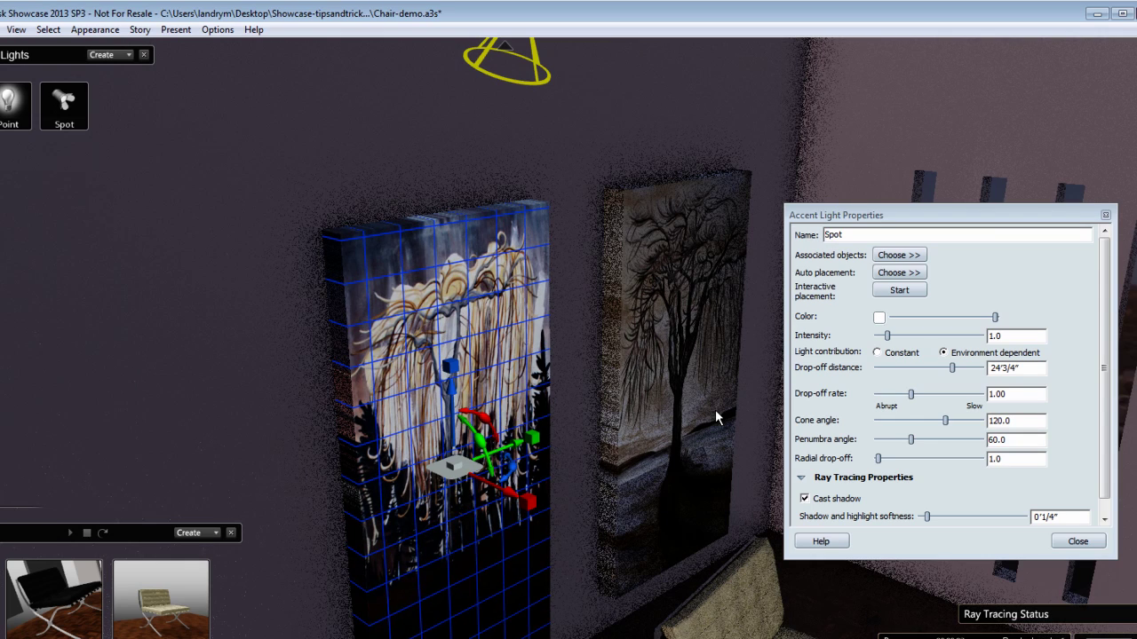
pyautogui.click(182, 234)
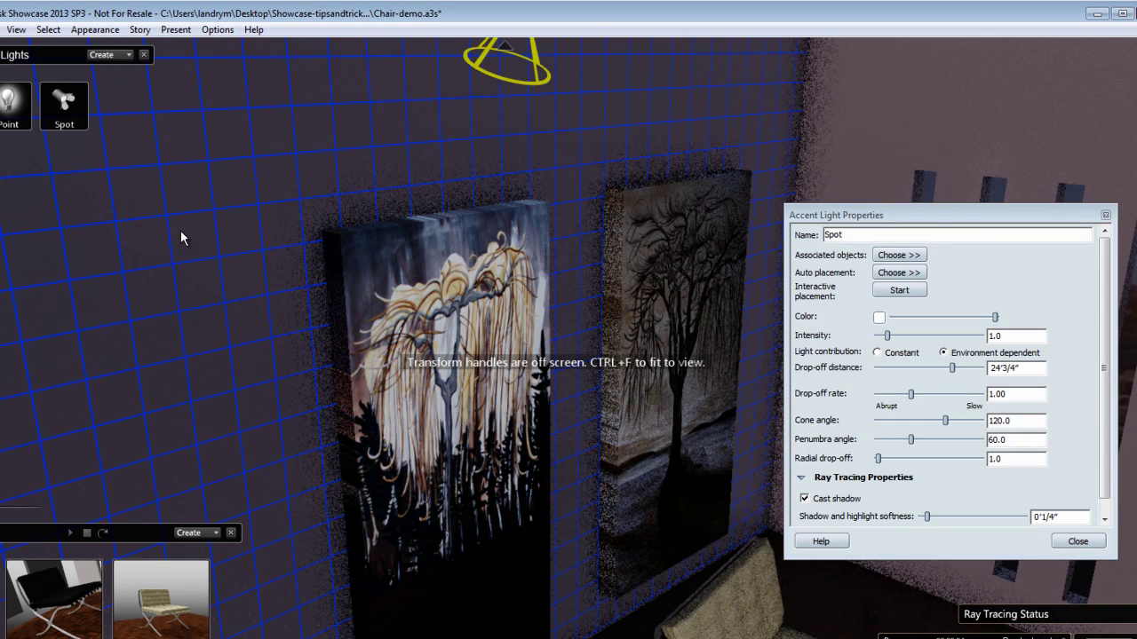
pyautogui.click(915, 256)
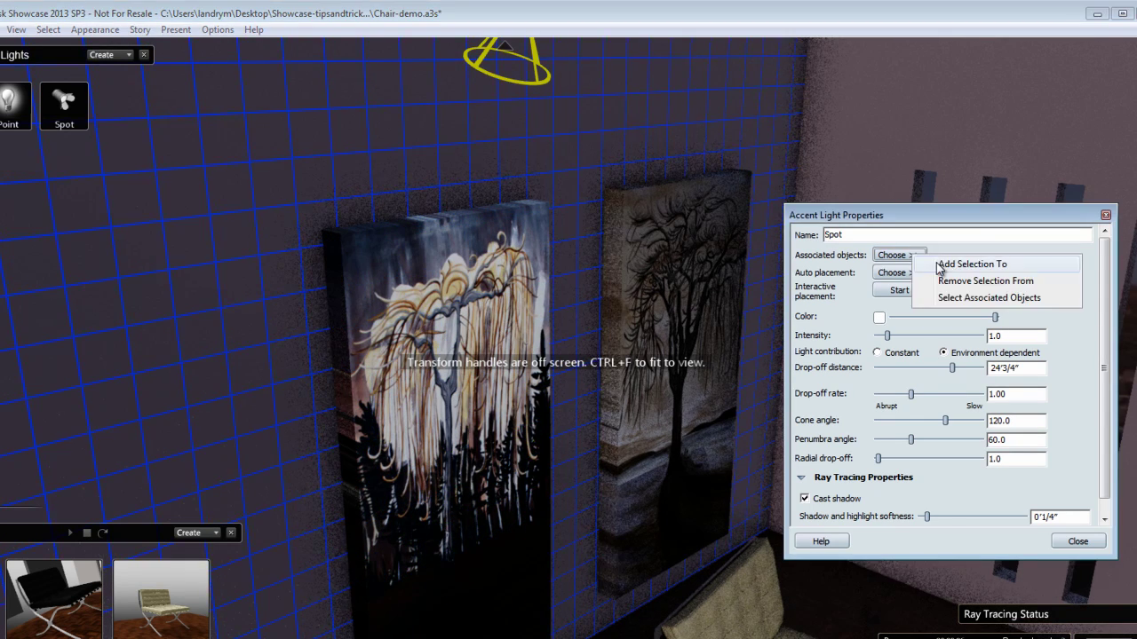
pyautogui.click(942, 263)
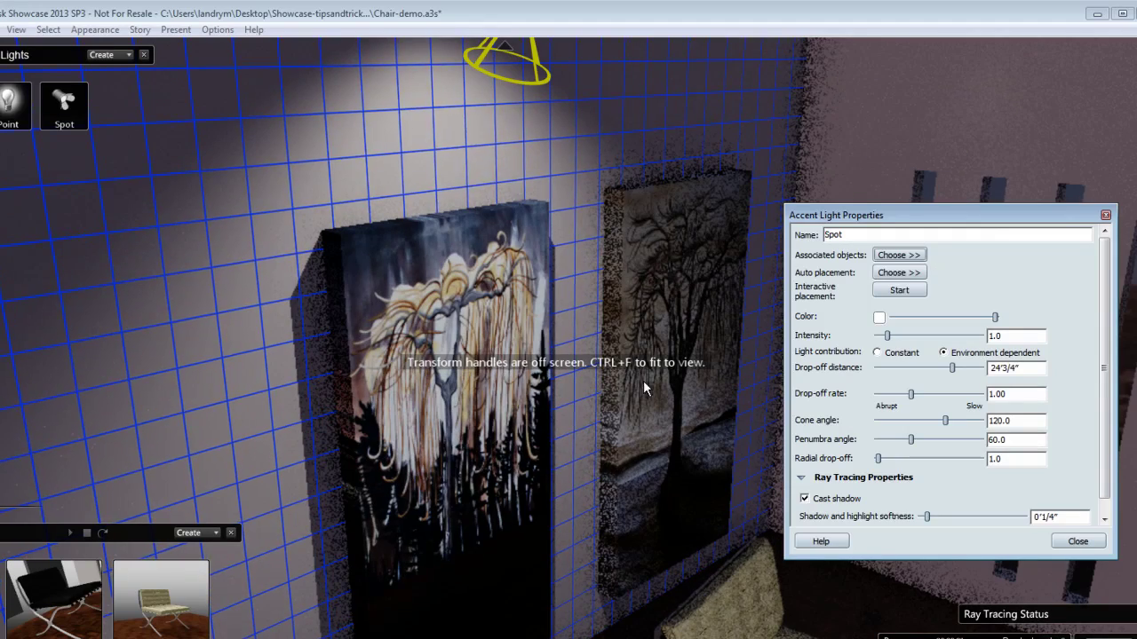
pyautogui.click(655, 284)
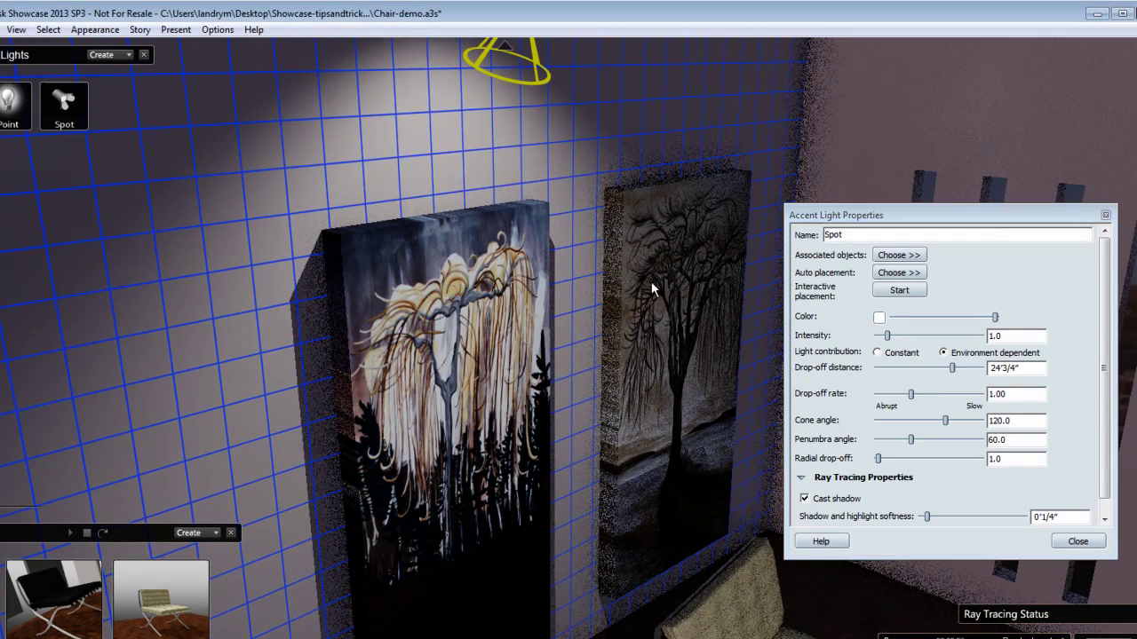
pyautogui.click(904, 256)
pyautogui.click(958, 264)
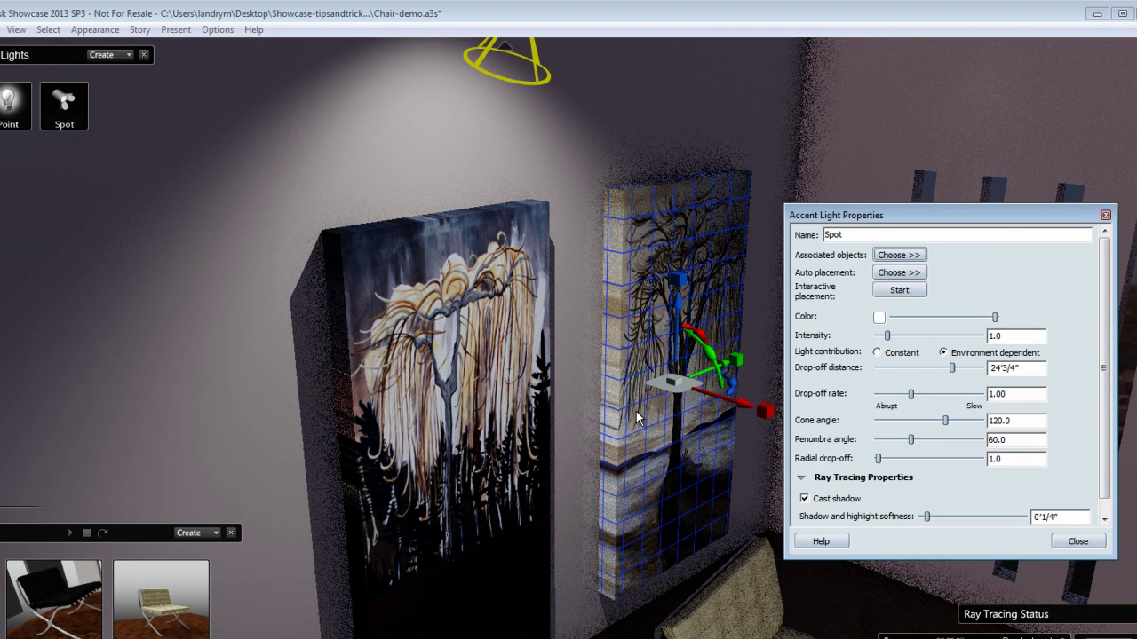
# - Try yellow, magenta, blue and green as the spot light's color, return it to white and close the color picker
pyautogui.click(878, 318)
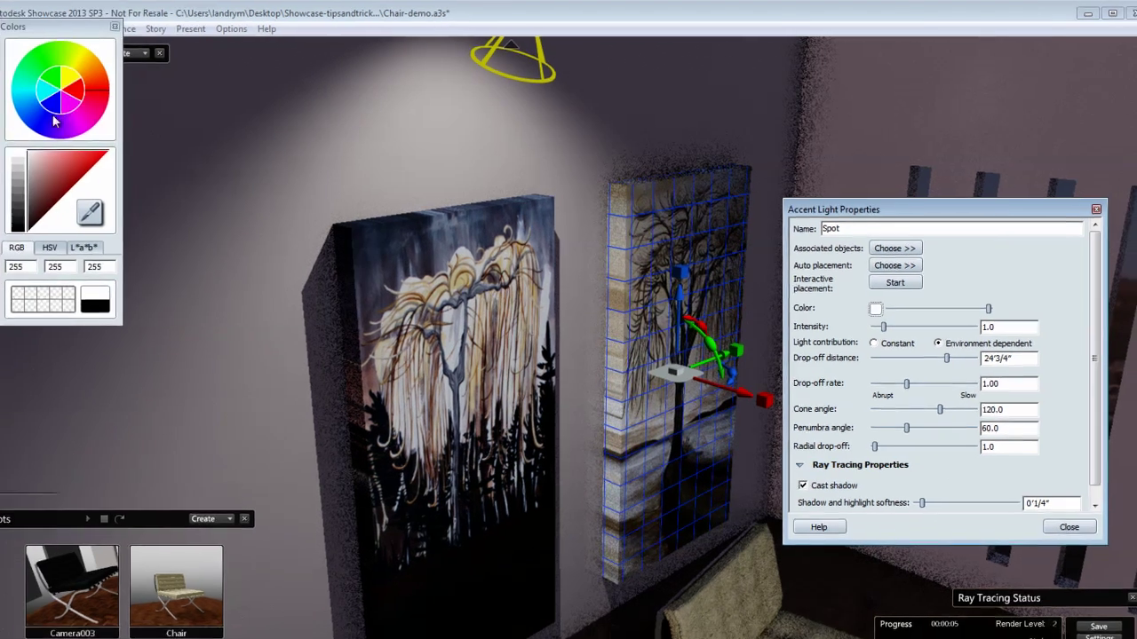
pyautogui.click(69, 68)
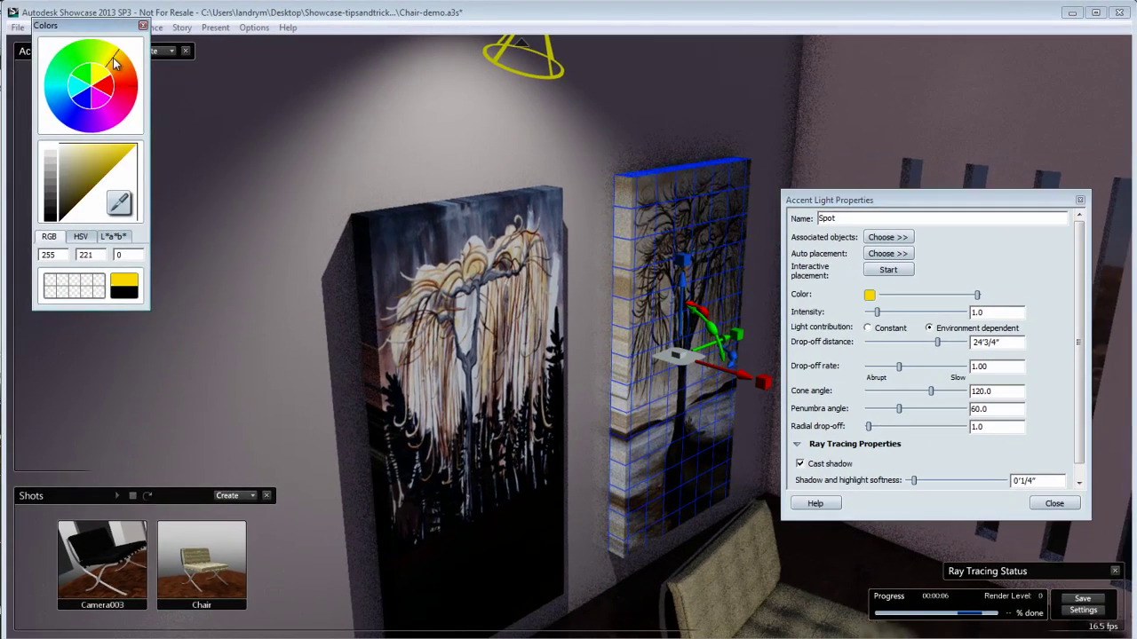
pyautogui.click(113, 108)
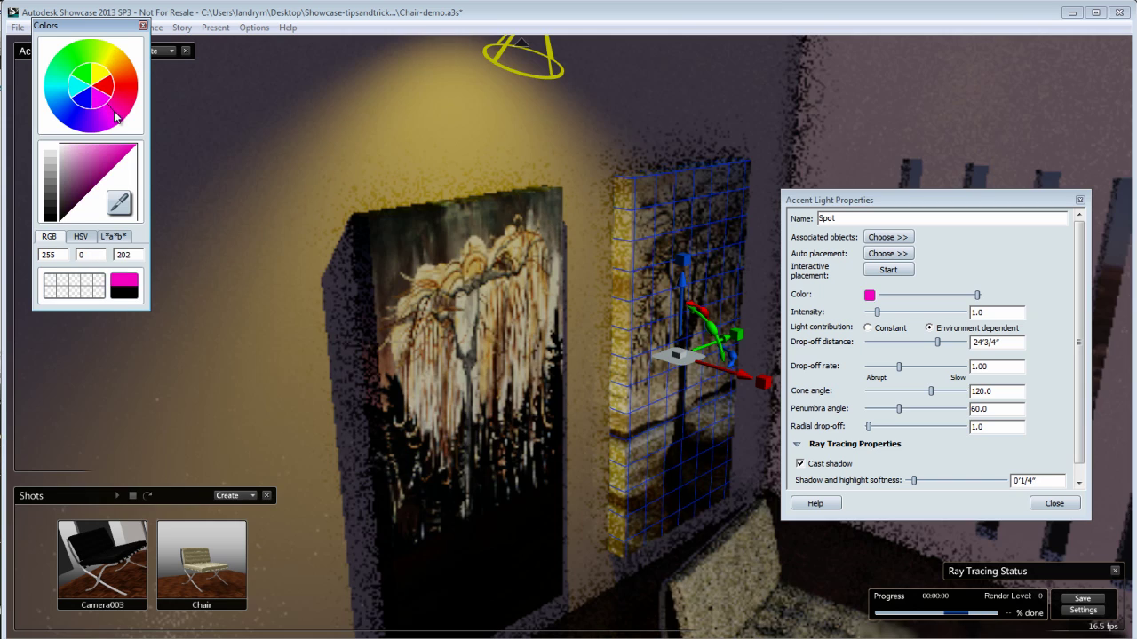
pyautogui.click(63, 109)
pyautogui.click(68, 60)
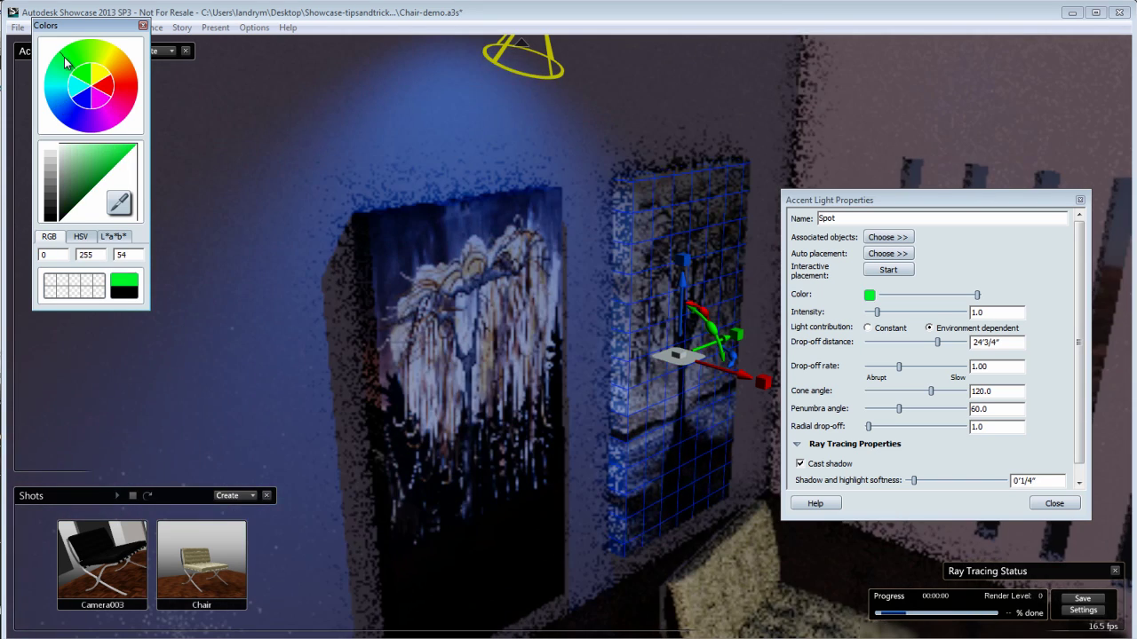
pyautogui.click(51, 152)
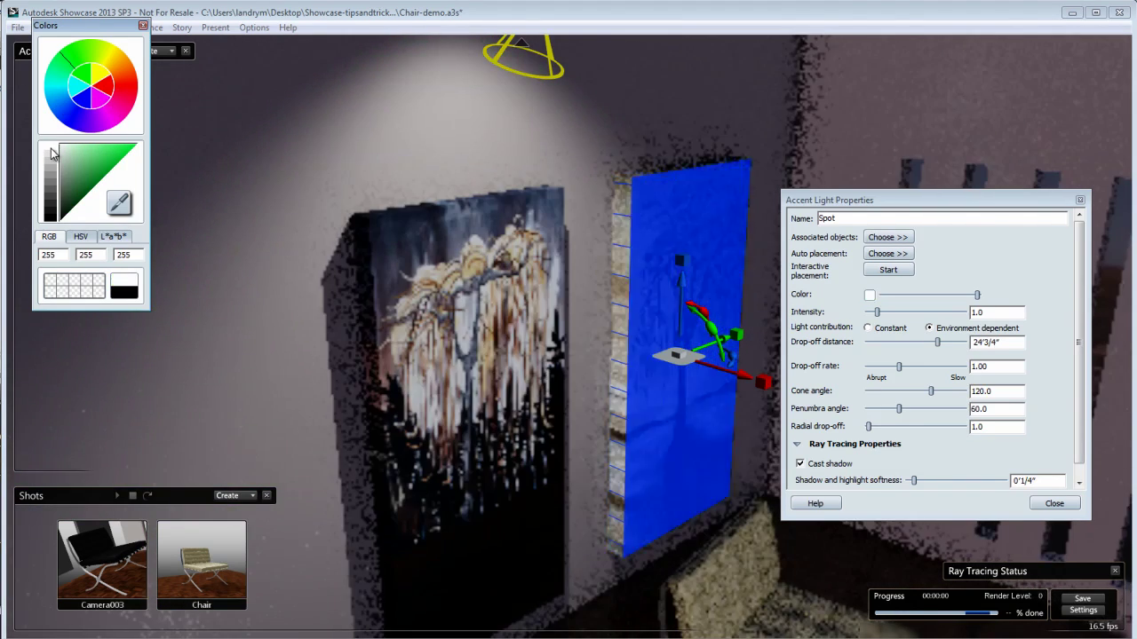
pyautogui.click(143, 25)
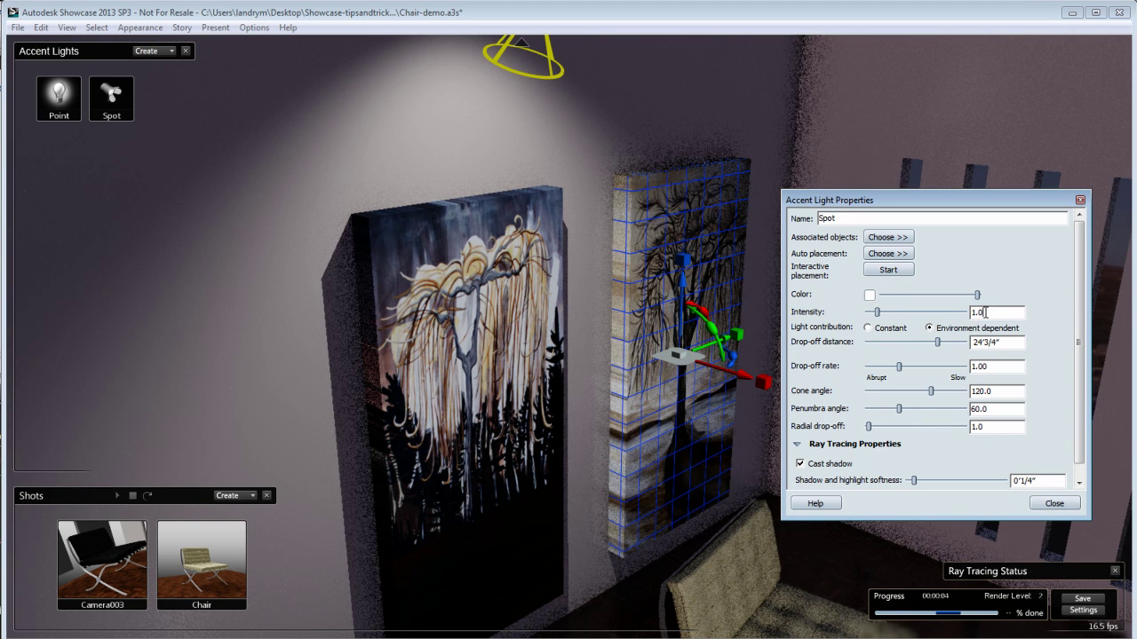
# - Adjust the spot light's intensity and set it to 1.2
pyautogui.click(877, 313)
pyautogui.moveTo(907, 320); pyautogui.dragTo(878, 322)
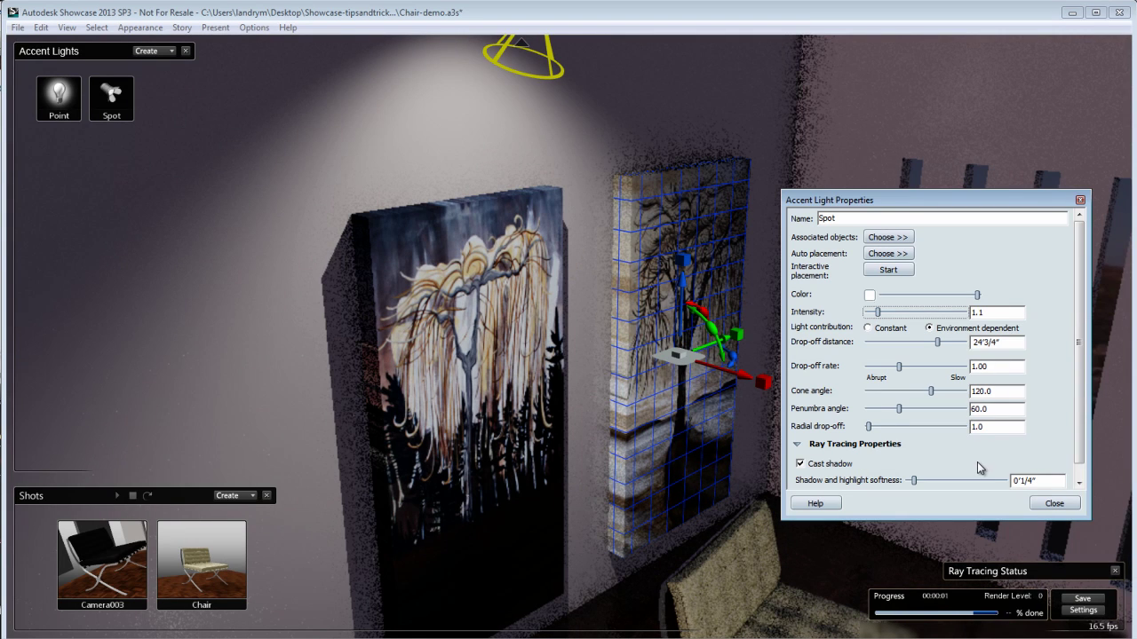
pyautogui.moveTo(995, 312); pyautogui.dragTo(939, 318)
pyautogui.write('1')
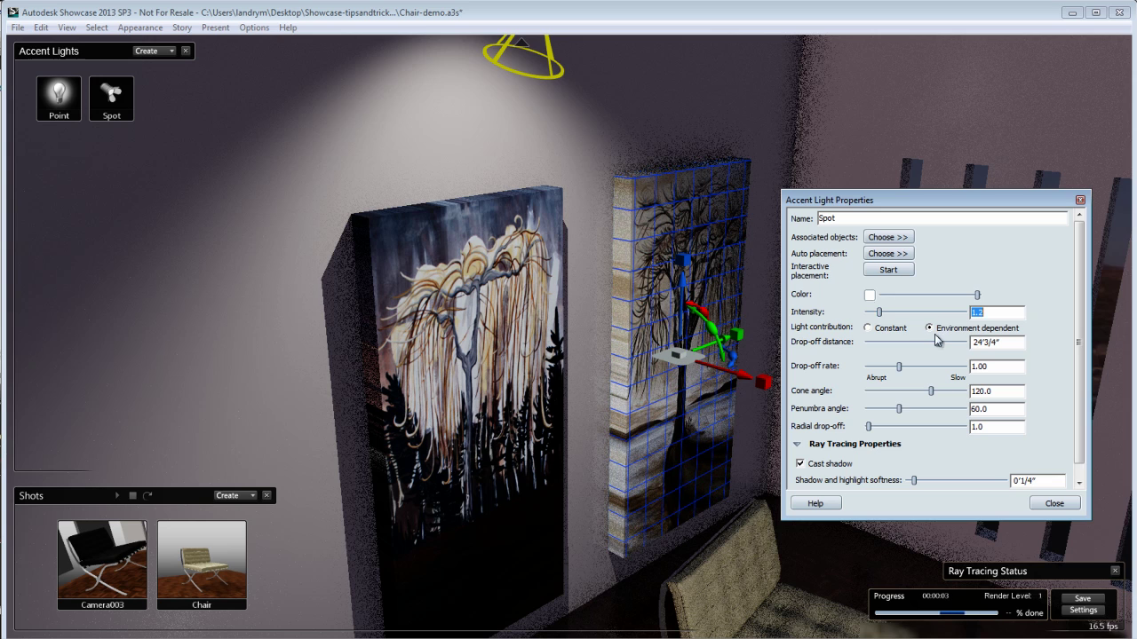
# - Try spot light drop-off distances of 4'2 3/4", 12'7/8" and 18'5 1/4"
pyautogui.keyDown('alt'); pyautogui.moveTo(481, 430); pyautogui.dragTo(495, 333, button='middle'); pyautogui.keyUp('alt')
pyautogui.moveTo(495, 332); pyautogui.dragTo(494, 336)
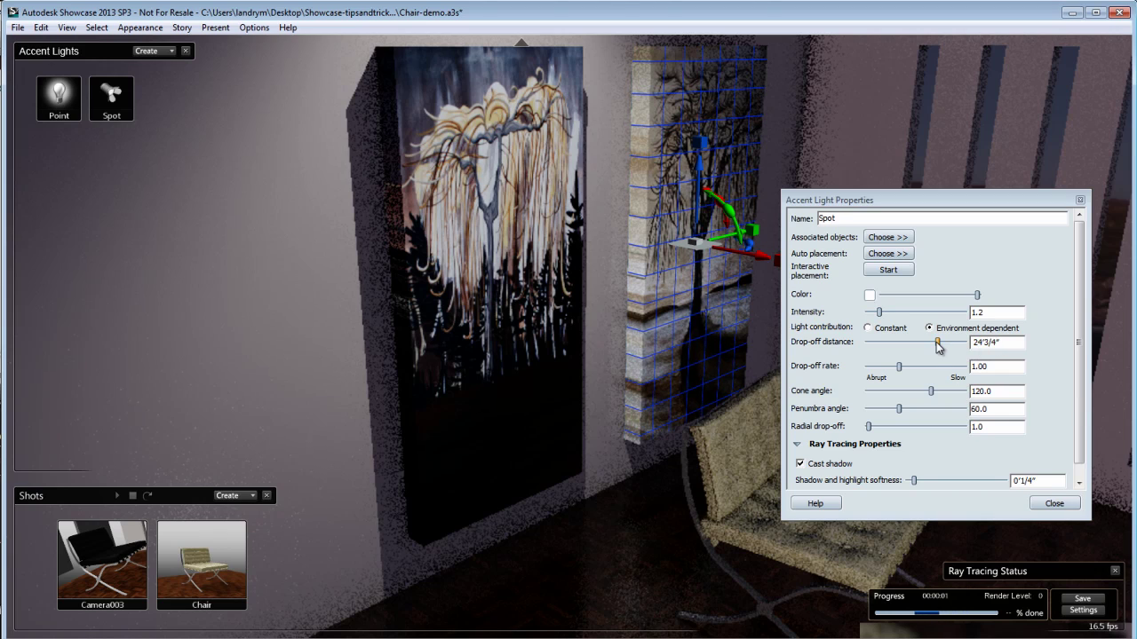
pyautogui.moveTo(937, 345); pyautogui.dragTo(885, 348)
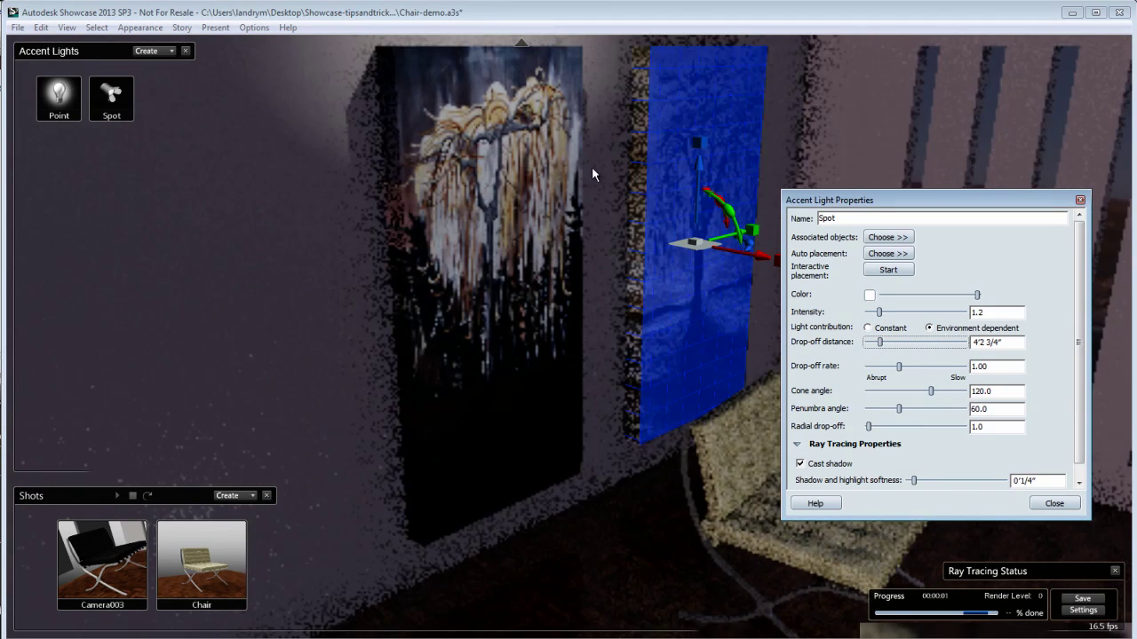
pyautogui.moveTo(882, 344); pyautogui.dragTo(904, 344)
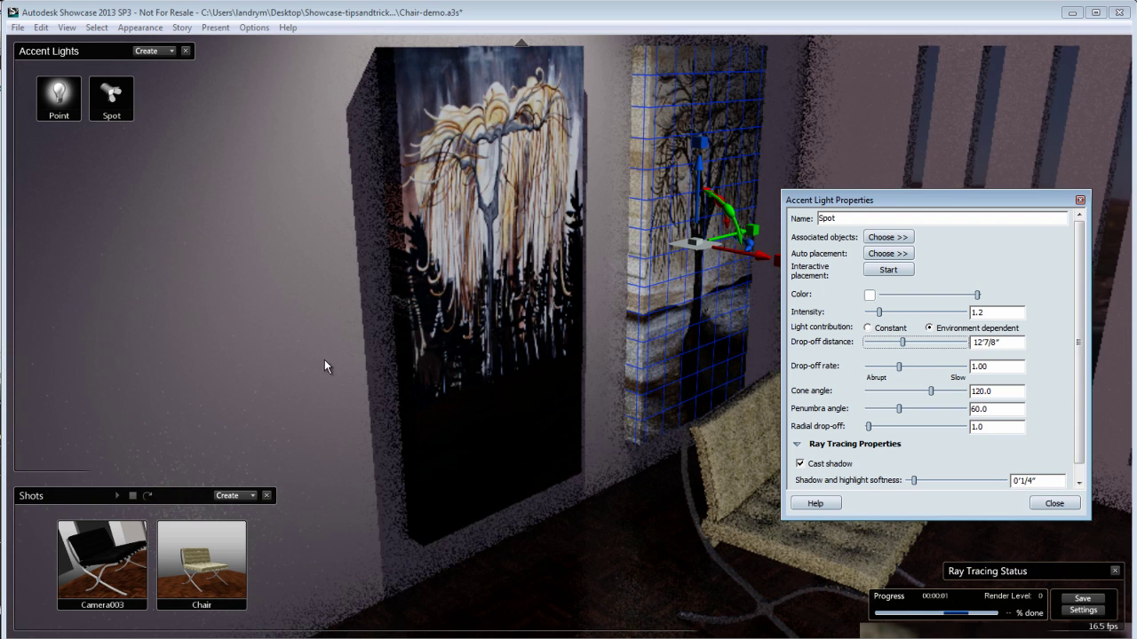
pyautogui.moveTo(902, 343); pyautogui.dragTo(922, 346)
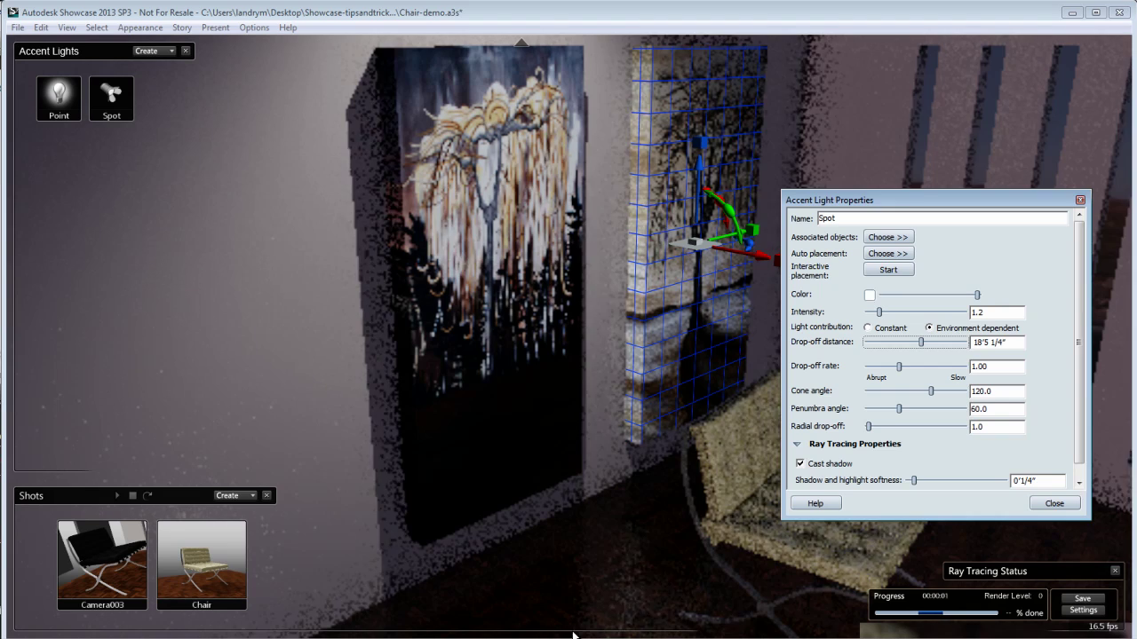
# - Add the parquet floor to the spot light's associated objects
pyautogui.click(610, 574)
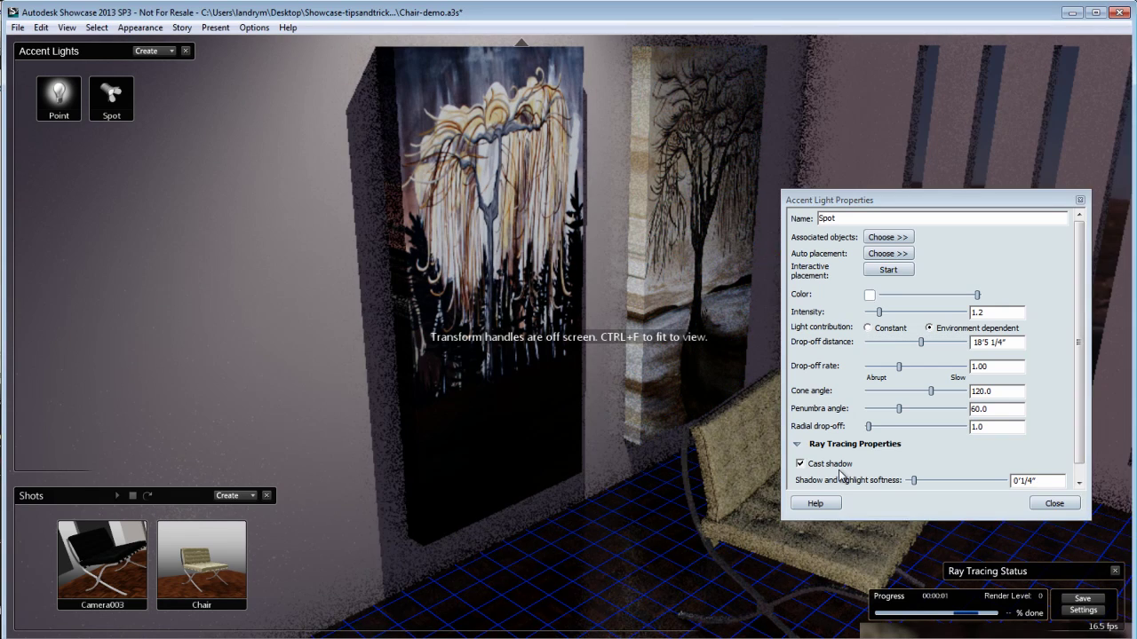
pyautogui.click(893, 238)
pyautogui.click(949, 264)
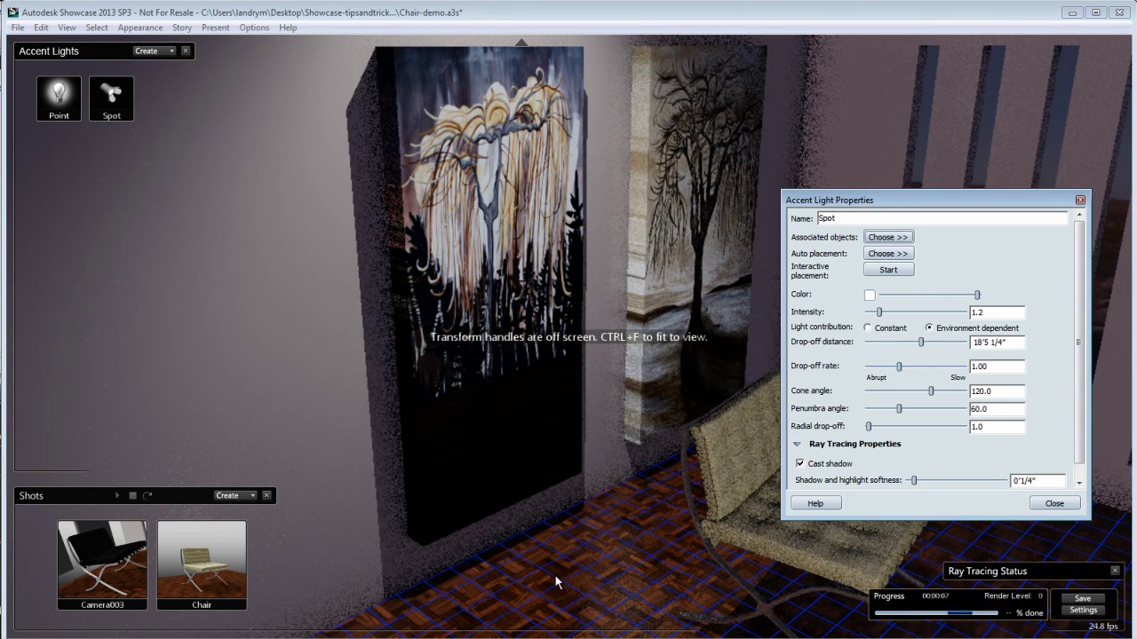
# - Set the spot light's drop-off distance to 14'0" and reduce it to 10'0"
pyautogui.click(1015, 342)
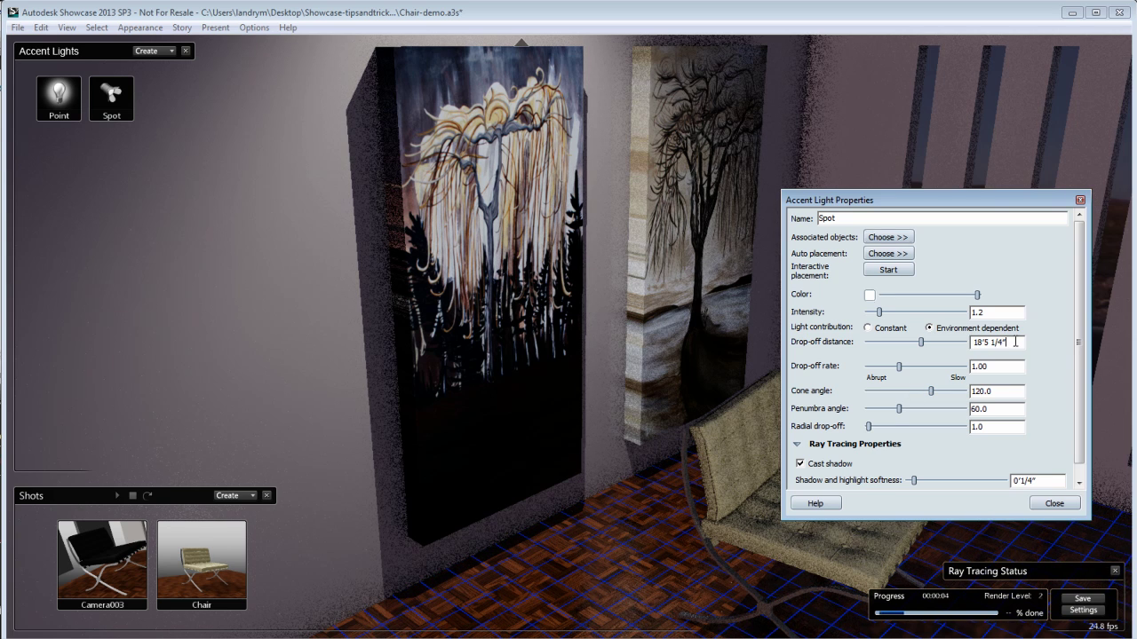
pyautogui.write('14')
pyautogui.press('Return')
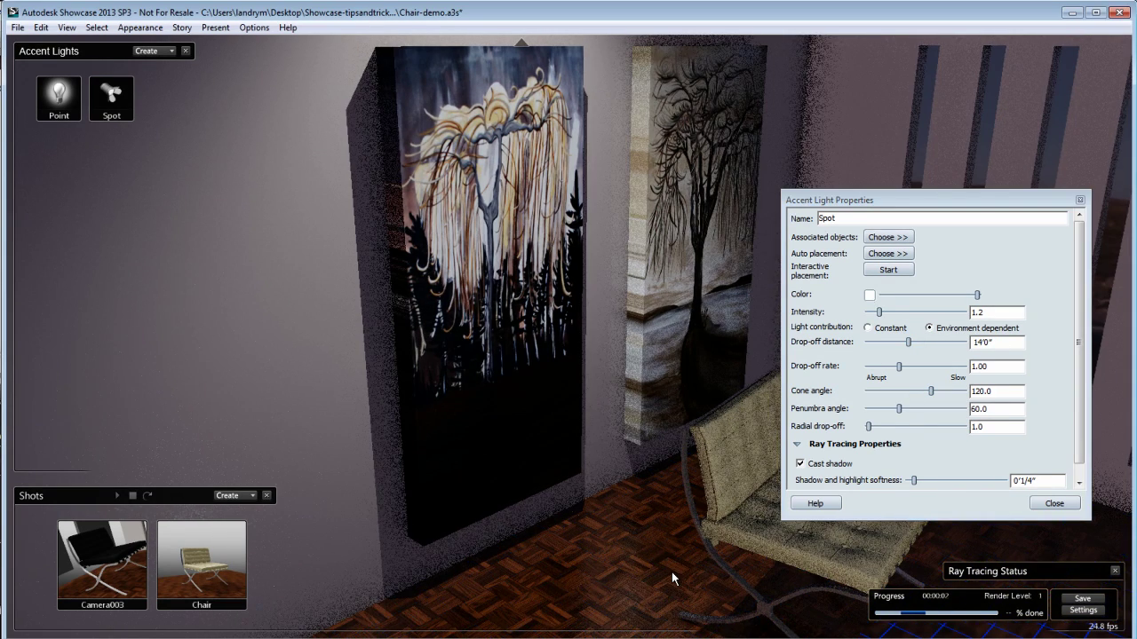
pyautogui.click(1004, 342)
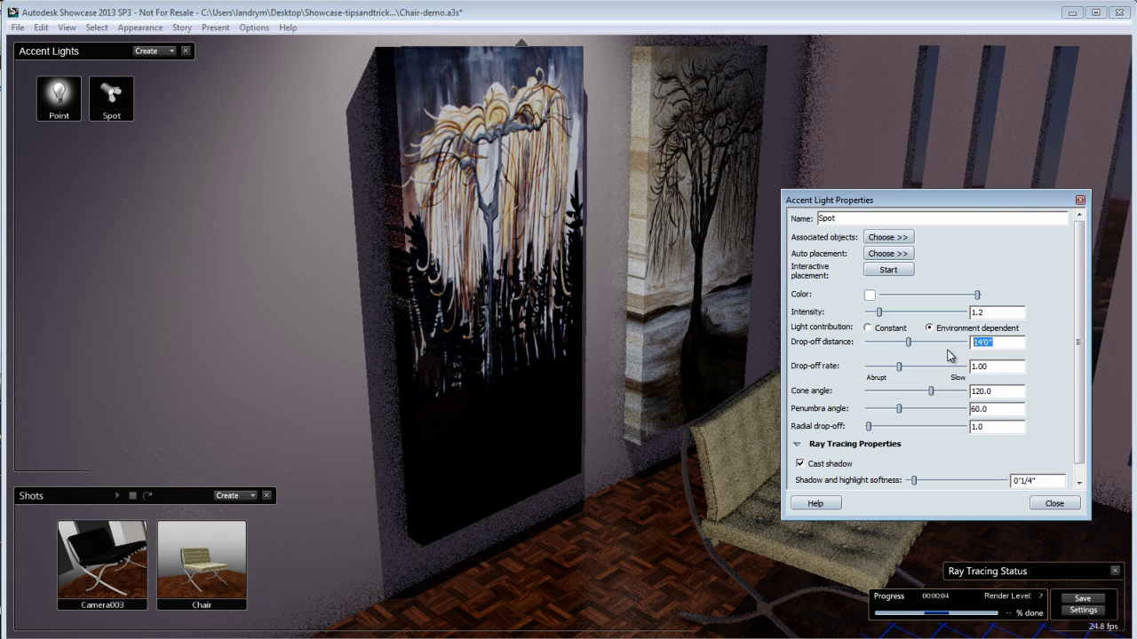
pyautogui.press('Return')
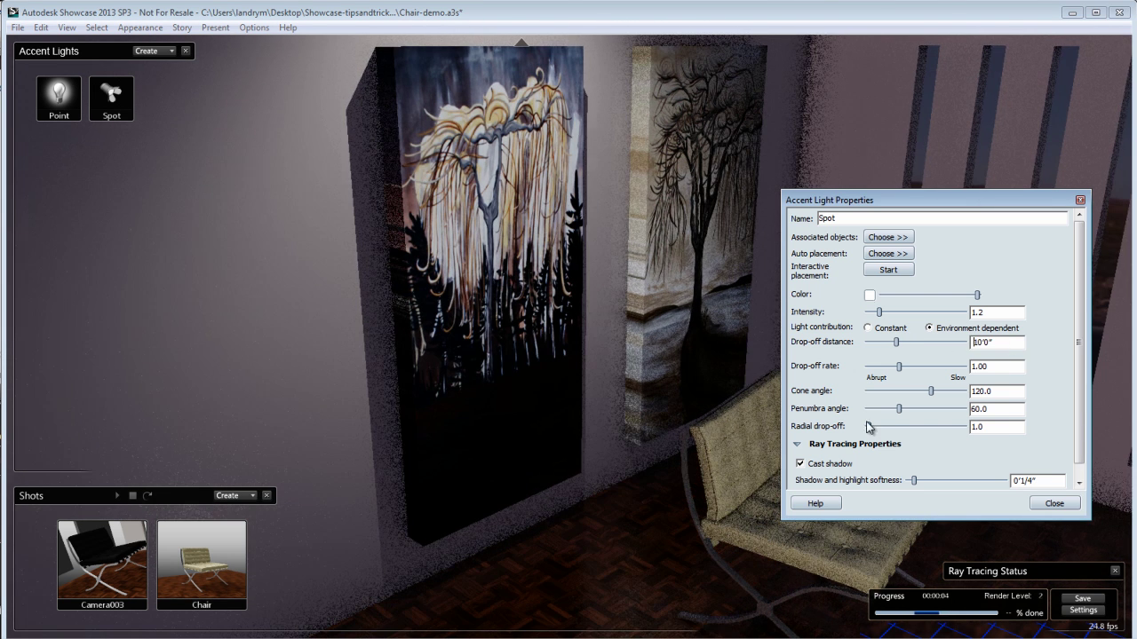
# - Try slower and more abrupt drop-off rates on the spot light, down to 0.33, and reset the rate to 1.00
pyautogui.moveTo(900, 367); pyautogui.dragTo(947, 367)
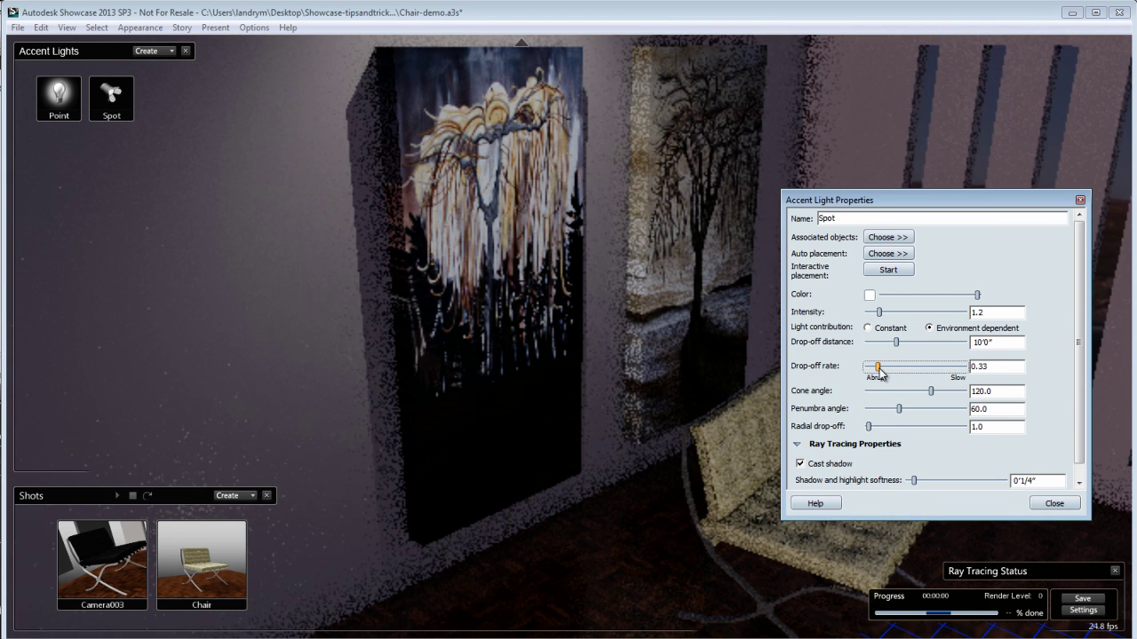
pyautogui.moveTo(991, 368); pyautogui.dragTo(942, 367)
pyautogui.write('1')
pyautogui.press('Return')
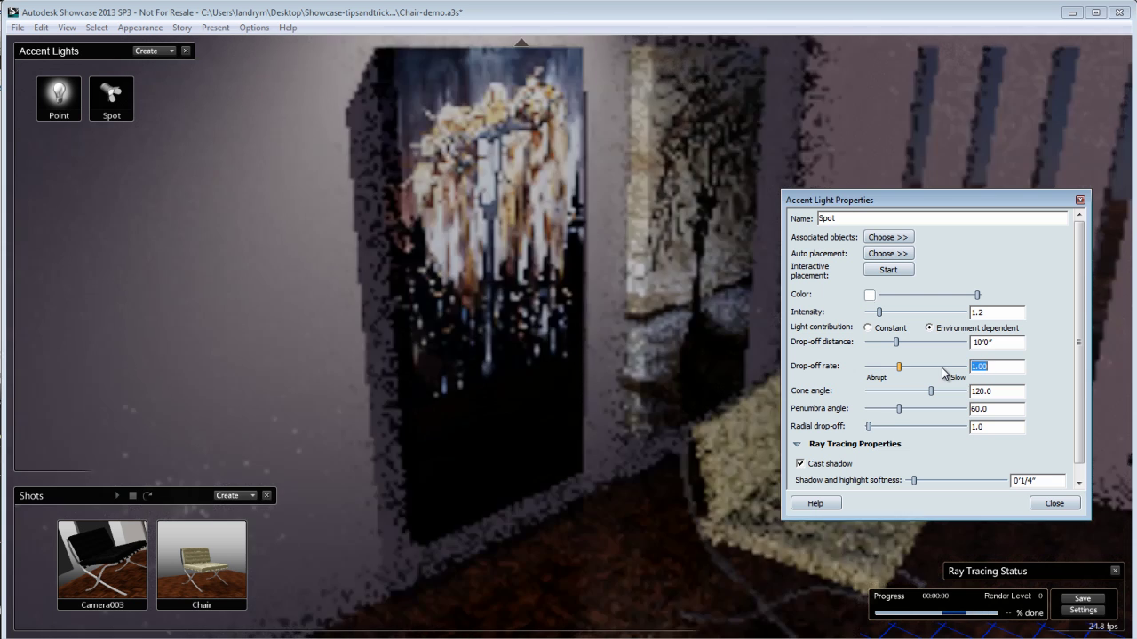
# - Try spot light cone angles of 40.7 and 72.9, and settle on a cone angle of 130.7 with a 9.8 penumbra angle
pyautogui.moveTo(932, 398); pyautogui.dragTo(891, 399)
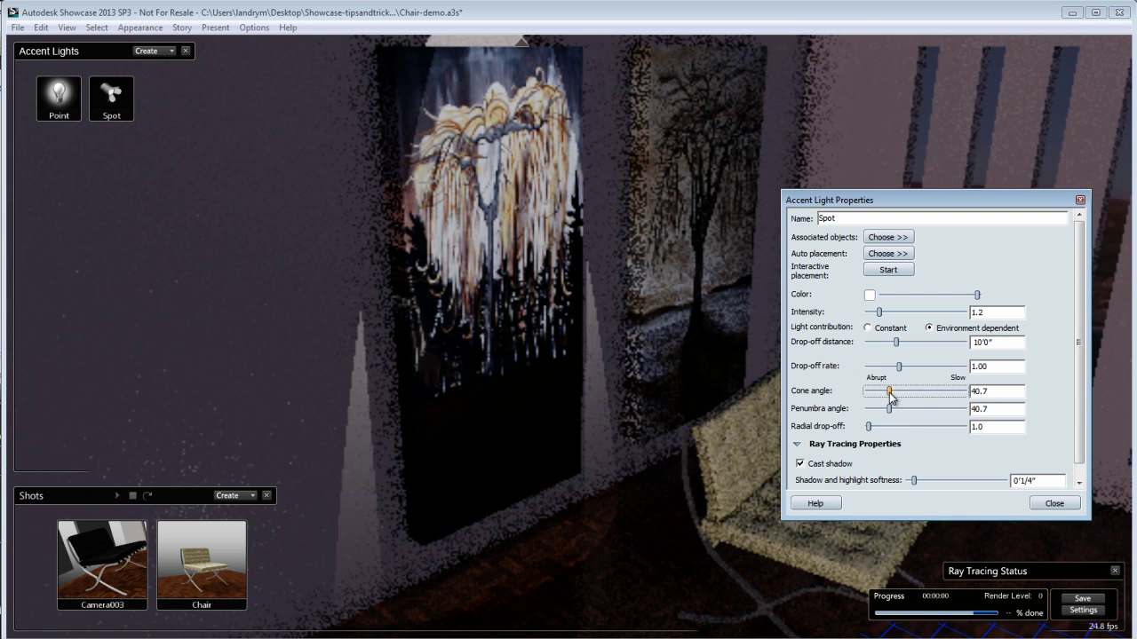
pyautogui.moveTo(892, 397); pyautogui.dragTo(907, 394)
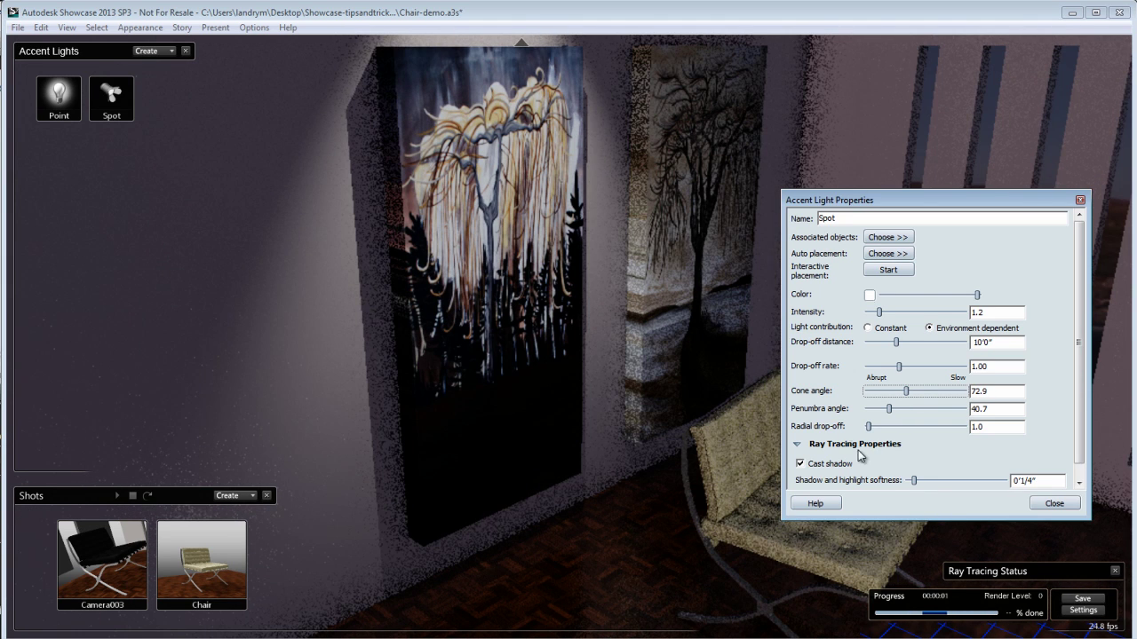
pyautogui.moveTo(890, 409)
pyautogui.mouseDown()
pyautogui.moveTo(903, 411)
pyautogui.moveTo(875, 411)
pyautogui.mouseUp()
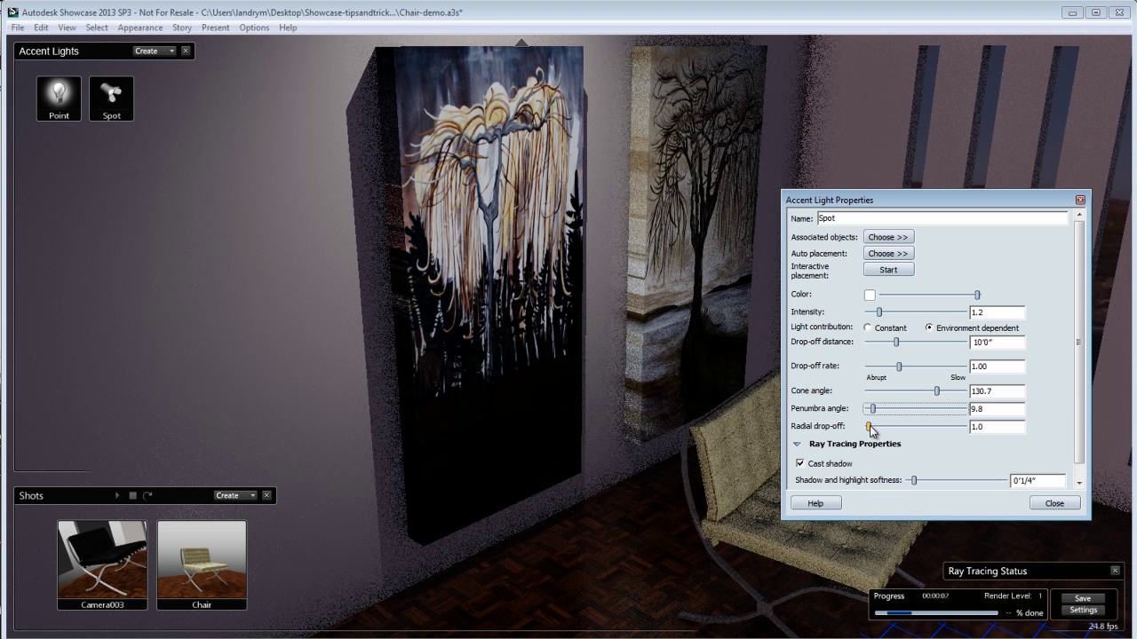
# - Try radial drop-off values of 33.1 and 2.5 on the spot light and reset the value to 1.0
pyautogui.click(869, 427)
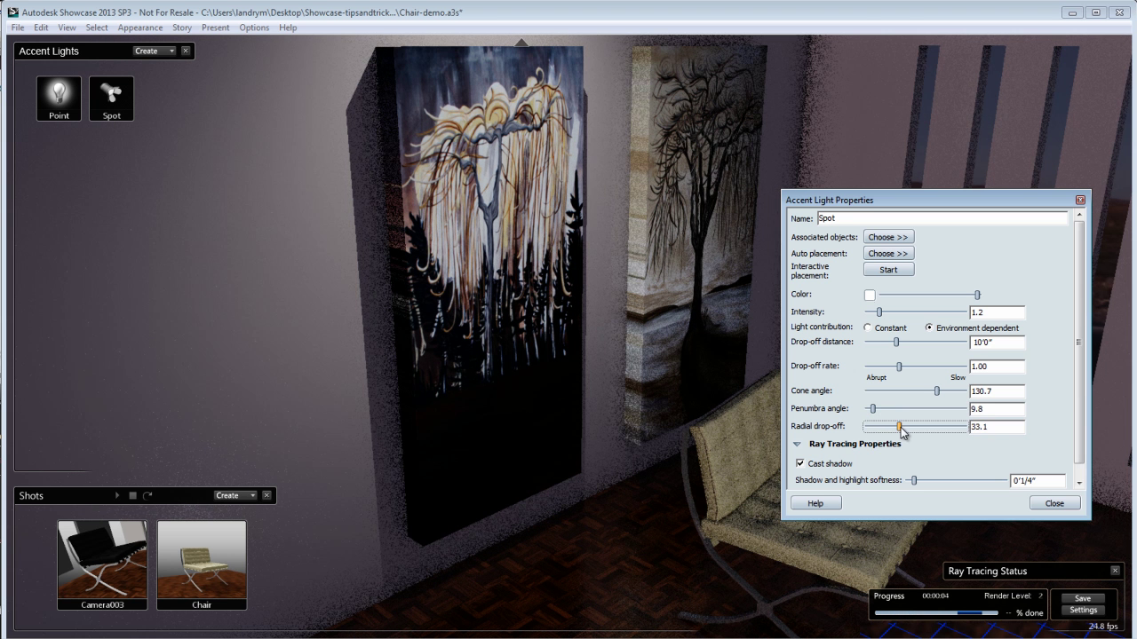
pyautogui.click(900, 427)
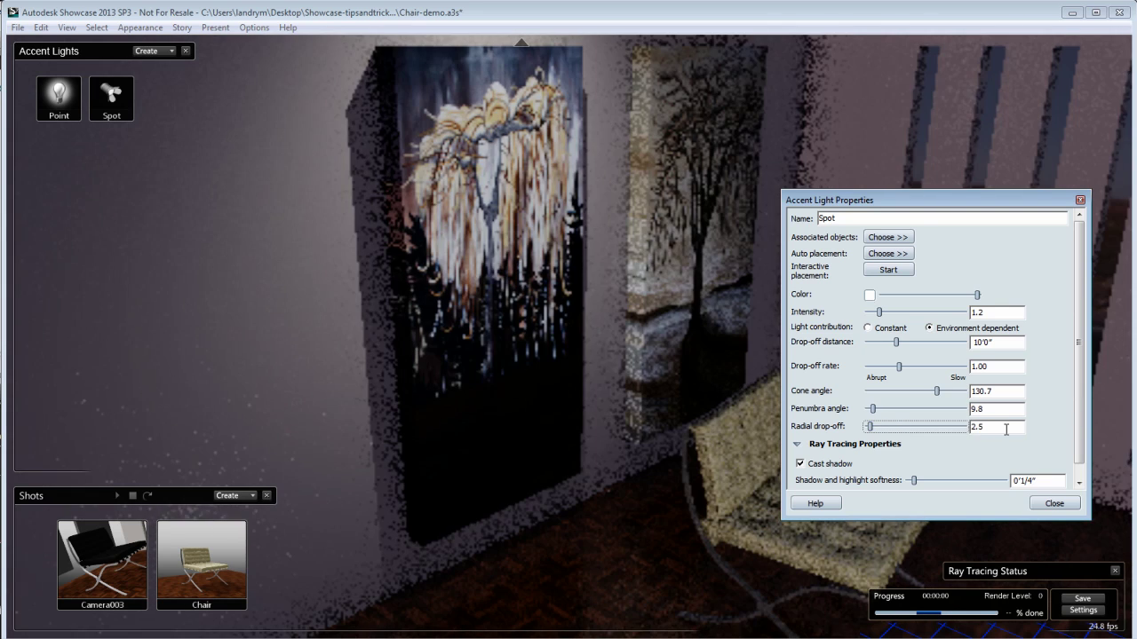
pyautogui.moveTo(872, 428); pyautogui.dragTo(868, 427)
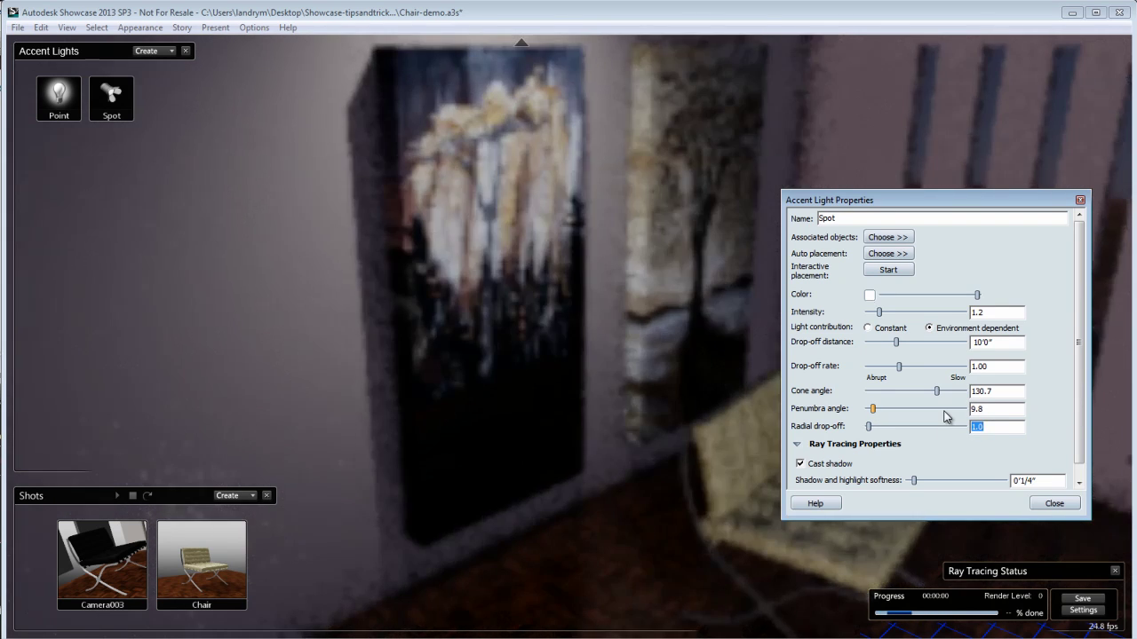
# - Turn the spot light's shadow casting off and back on to compare the shadow behind the painting
pyautogui.scroll(-1, 968, 497)
pyautogui.click(798, 452)
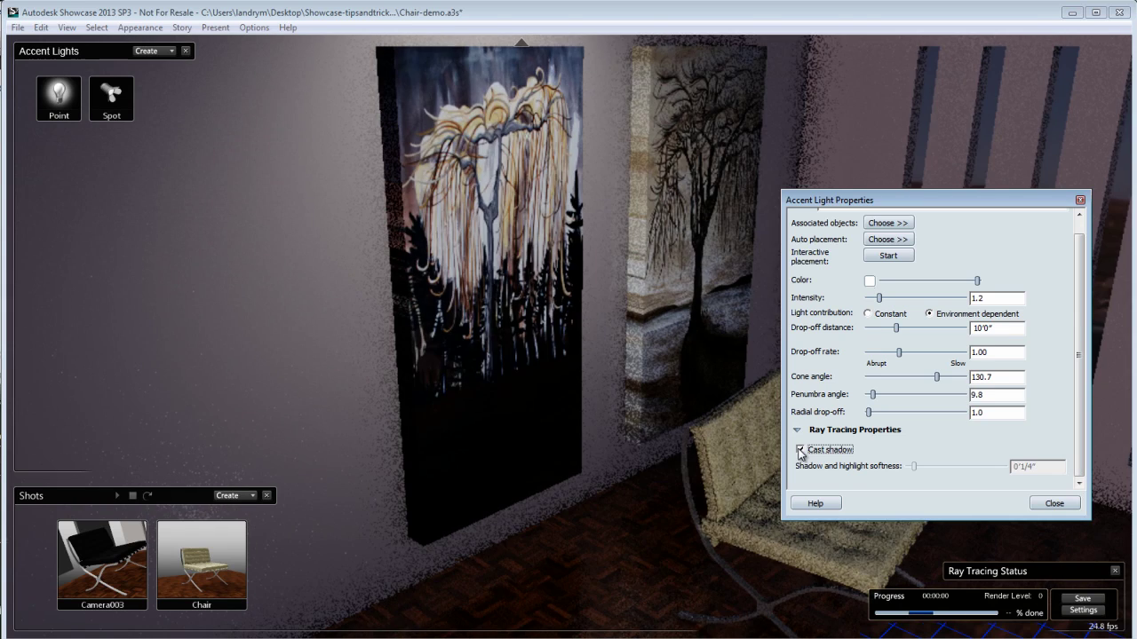
pyautogui.click(800, 451)
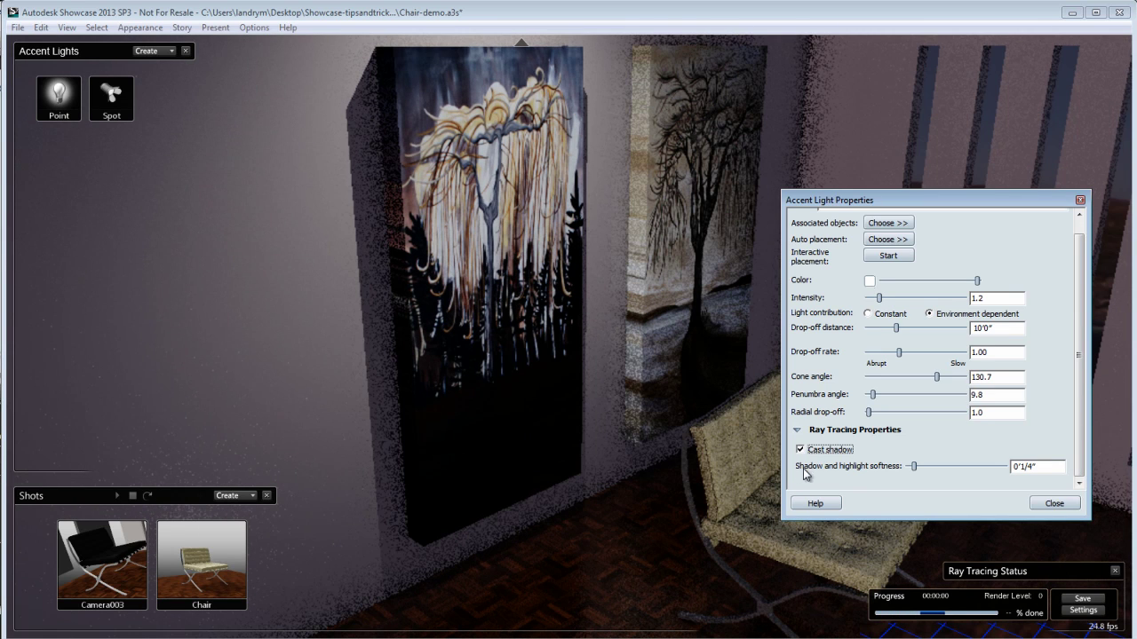
# - Try shadow and highlight softness values of 0'1 1/2" and 0'0", set 0'1/2", and close the light's properties
pyautogui.moveTo(915, 473); pyautogui.dragTo(947, 472)
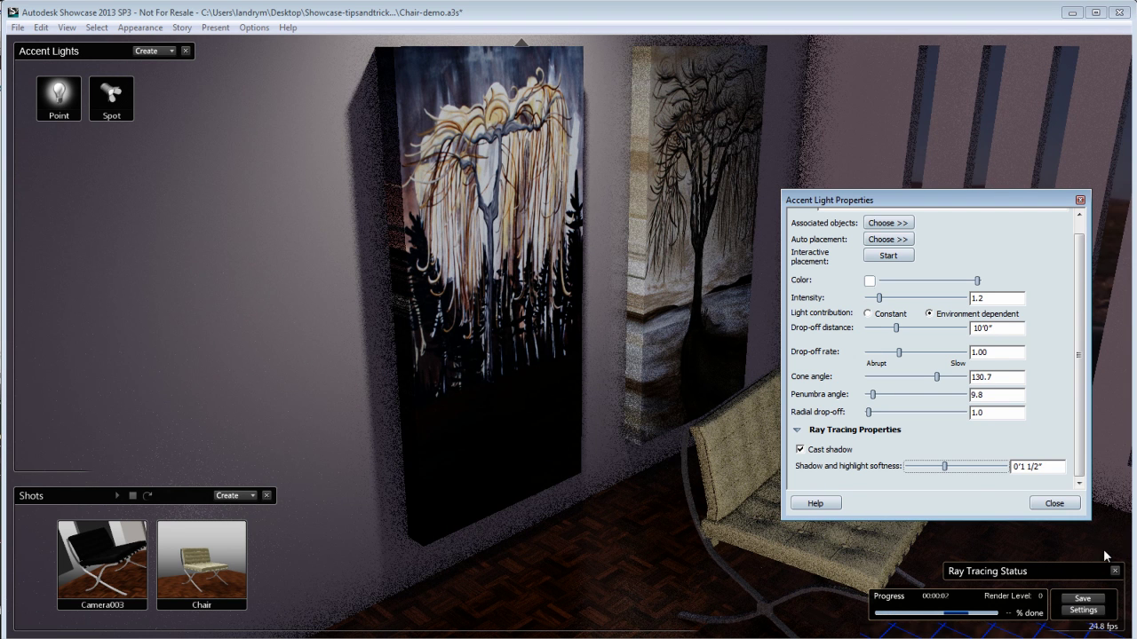
pyautogui.moveTo(946, 468); pyautogui.dragTo(905, 469)
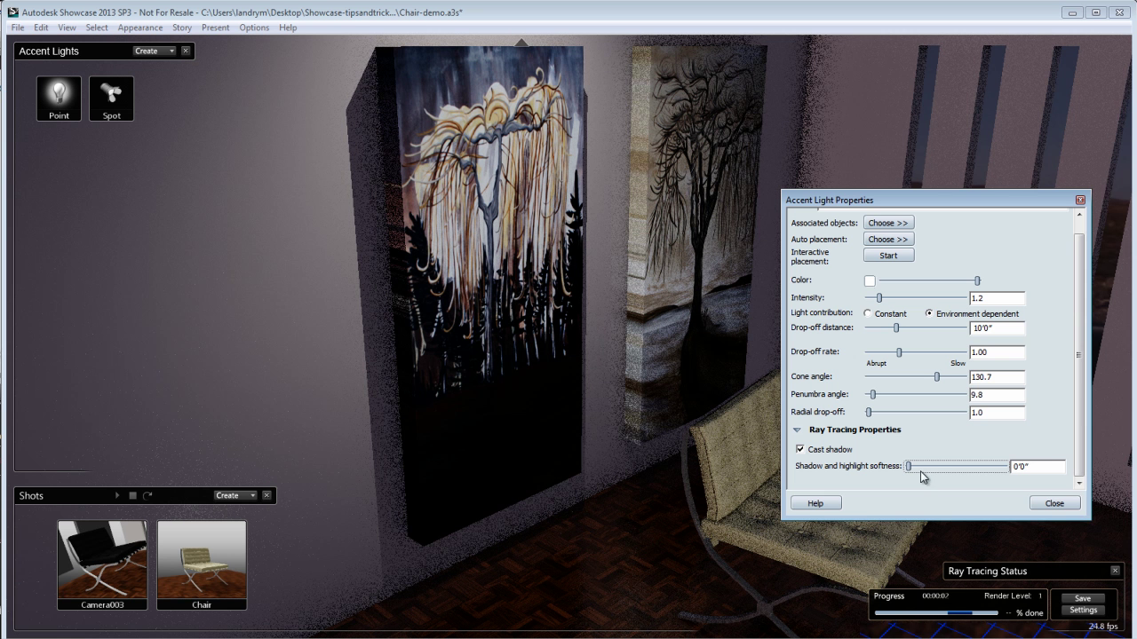
pyautogui.moveTo(920, 471); pyautogui.dragTo(924, 472)
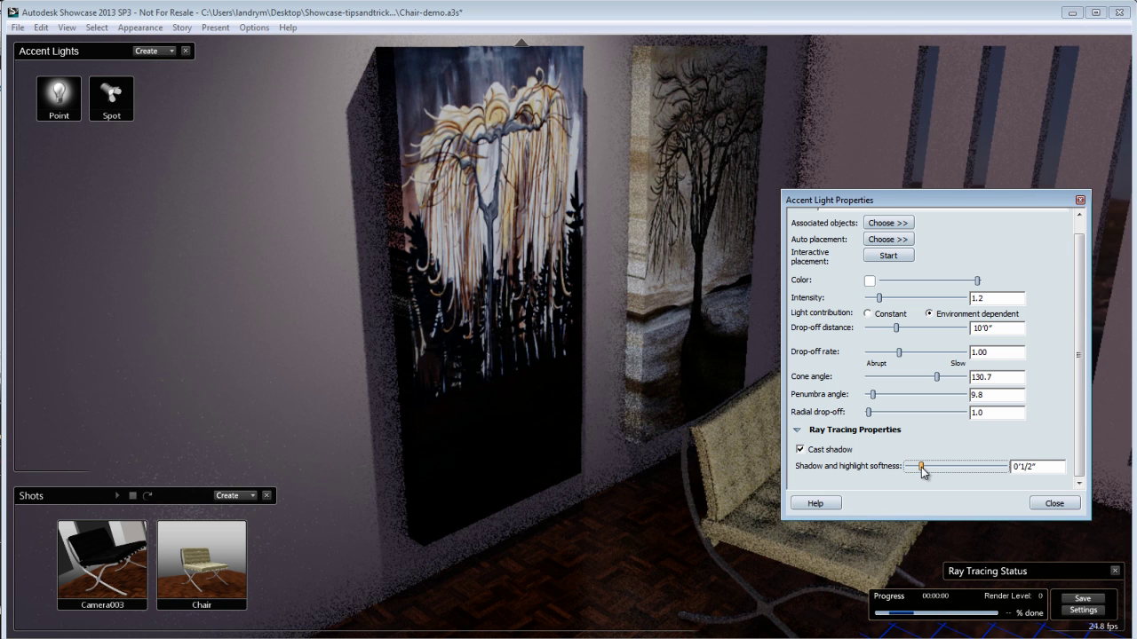
pyautogui.click(1057, 503)
# - Duplicate the spot light and move the copy along the wall to above the second painting
pyautogui.moveTo(517, 444)
pyautogui.keyDown('alt'); pyautogui.mouseDown()
pyautogui.moveTo(421, 398)
pyautogui.moveTo(435, 187)
pyautogui.moveTo(368, 331)
pyautogui.moveTo(286, 380)
pyautogui.mouseUp(); pyautogui.keyUp('alt')
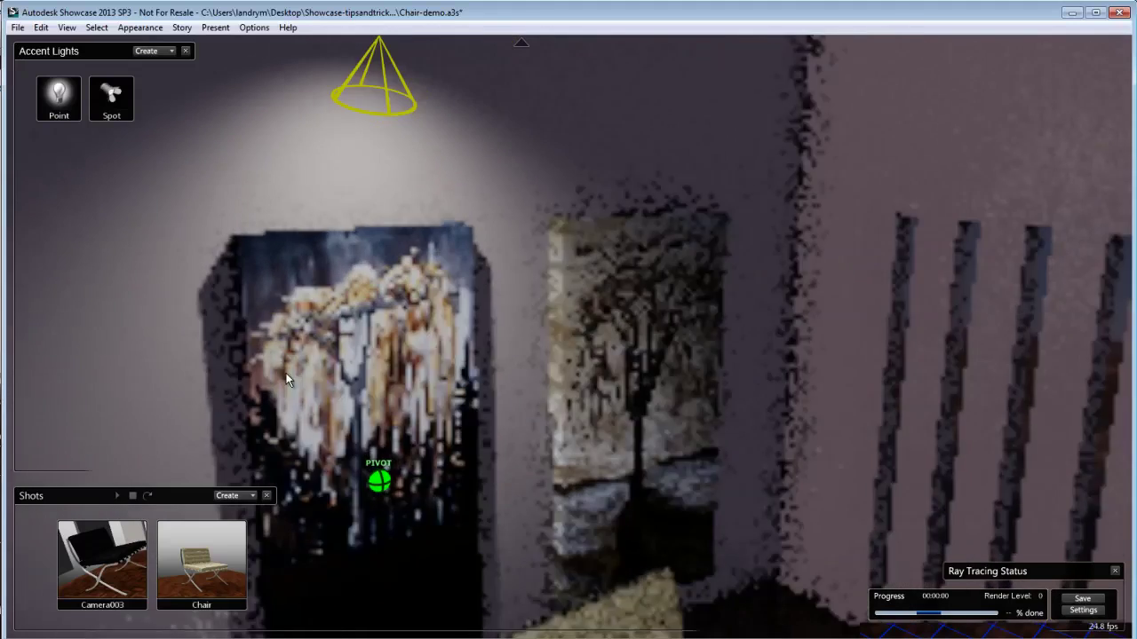
pyautogui.click(390, 112)
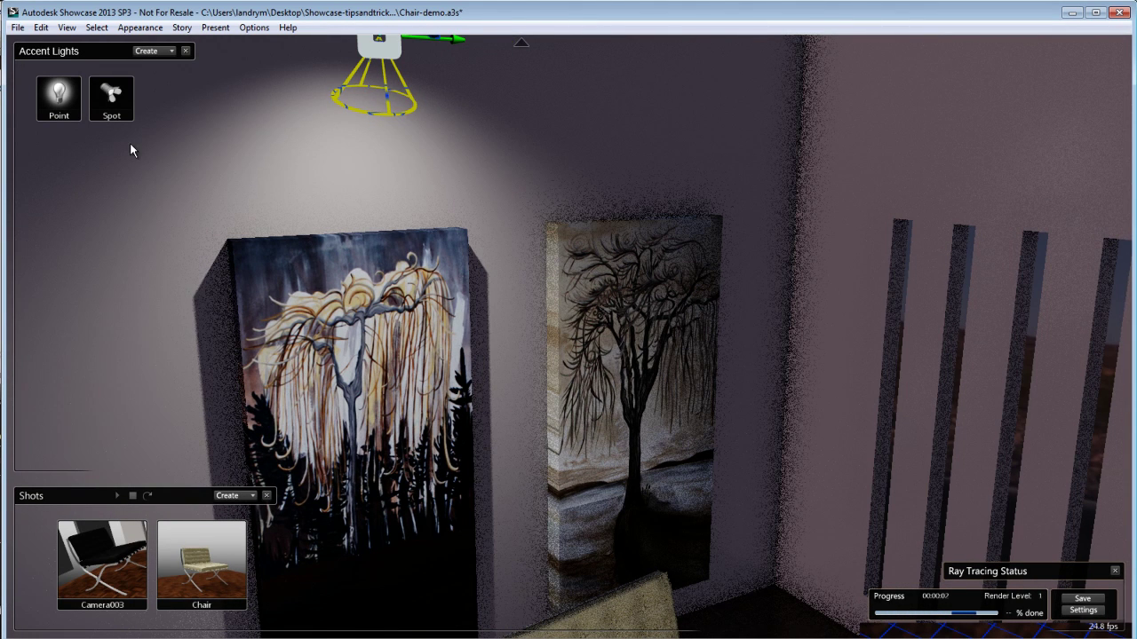
pyautogui.rightClick(119, 98)
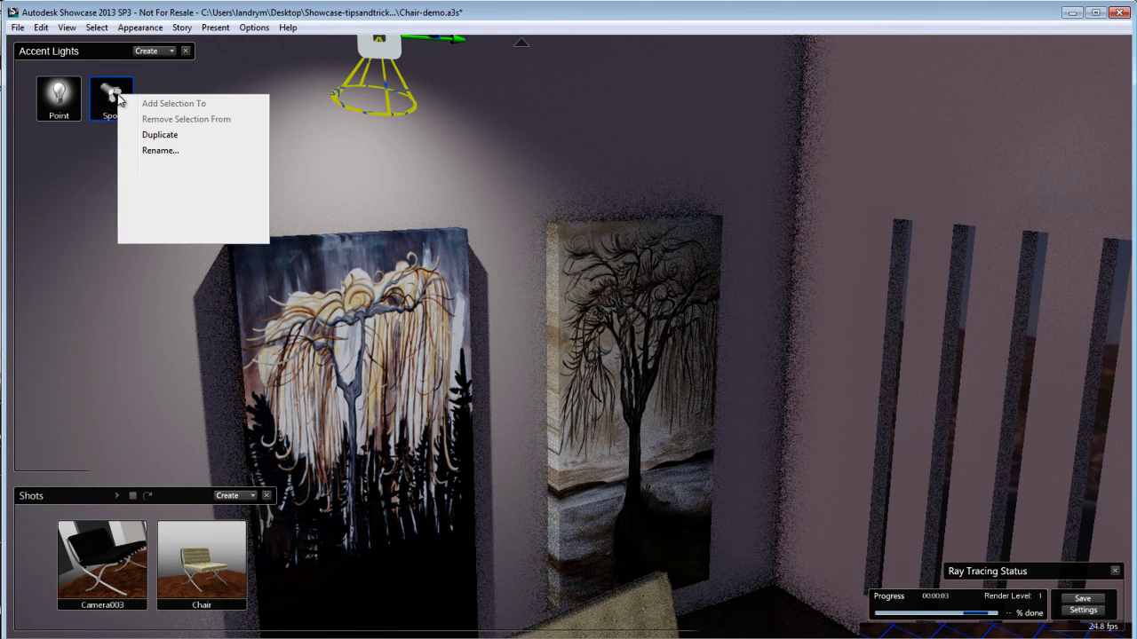
pyautogui.click(171, 137)
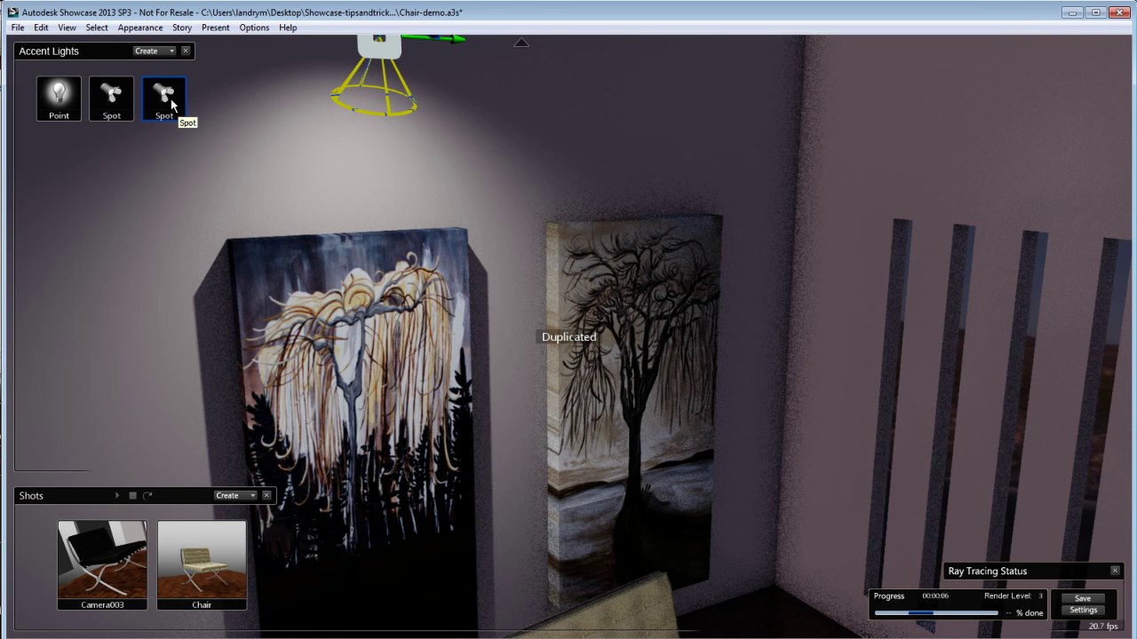
pyautogui.keyDown('alt'); pyautogui.moveTo(443, 189); pyautogui.dragTo(431, 258, button='middle'); pyautogui.keyUp('alt')
pyautogui.moveTo(422, 122); pyautogui.dragTo(714, 133)
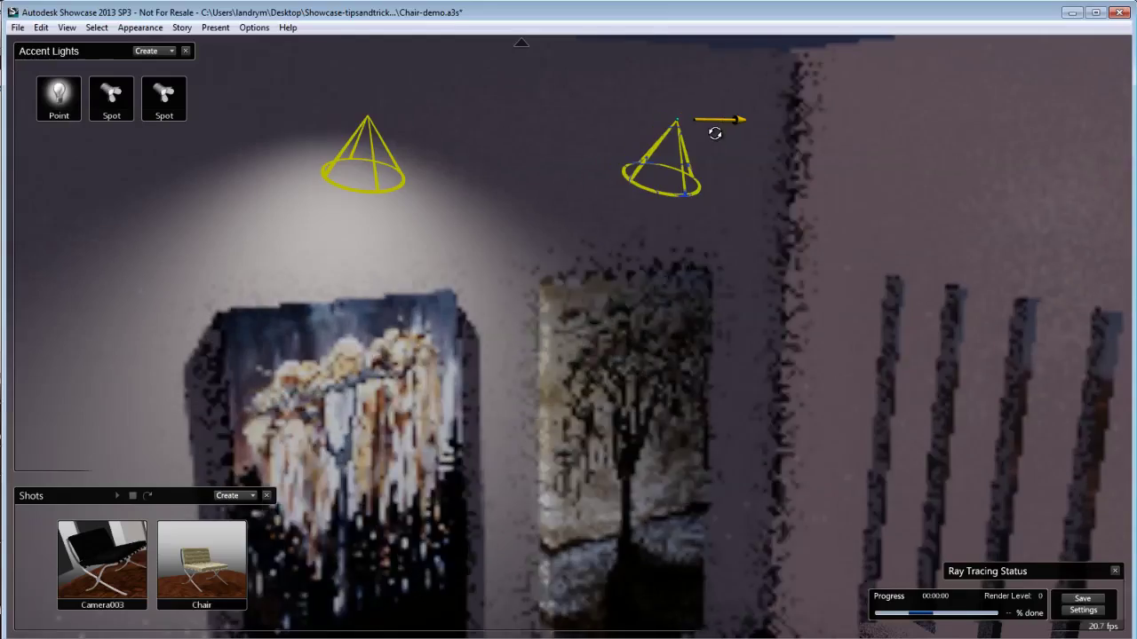
# - Add the second painting, the walls and the parquet floor to the duplicated spot light's associated objects
pyautogui.keyDown('alt'); pyautogui.moveTo(615, 474); pyautogui.dragTo(628, 470); pyautogui.keyUp('alt')
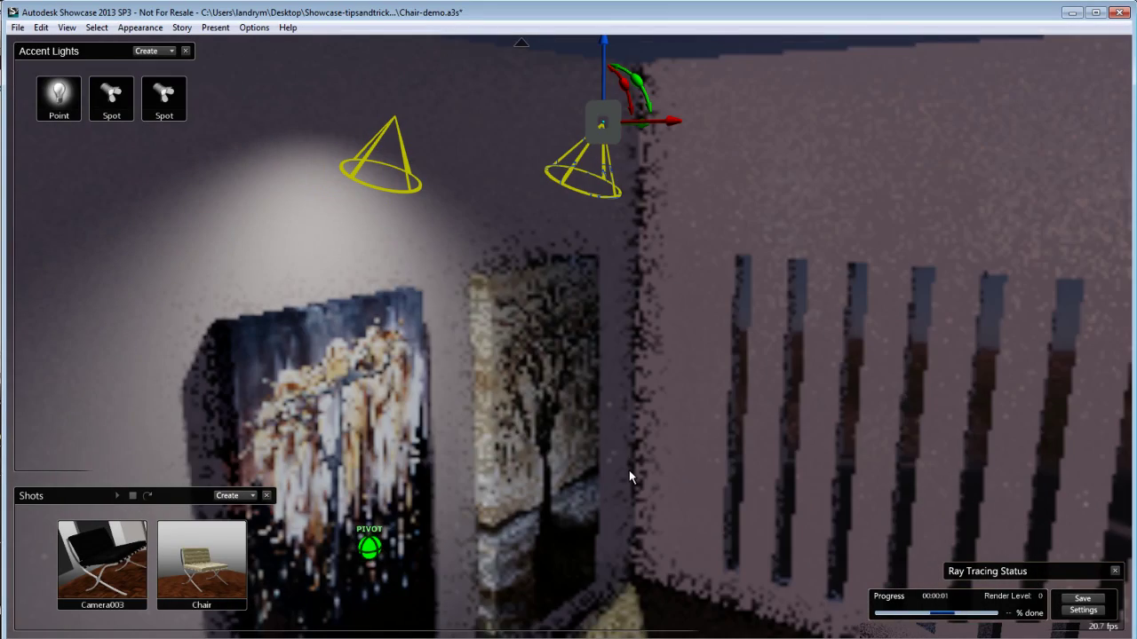
pyautogui.click(504, 276)
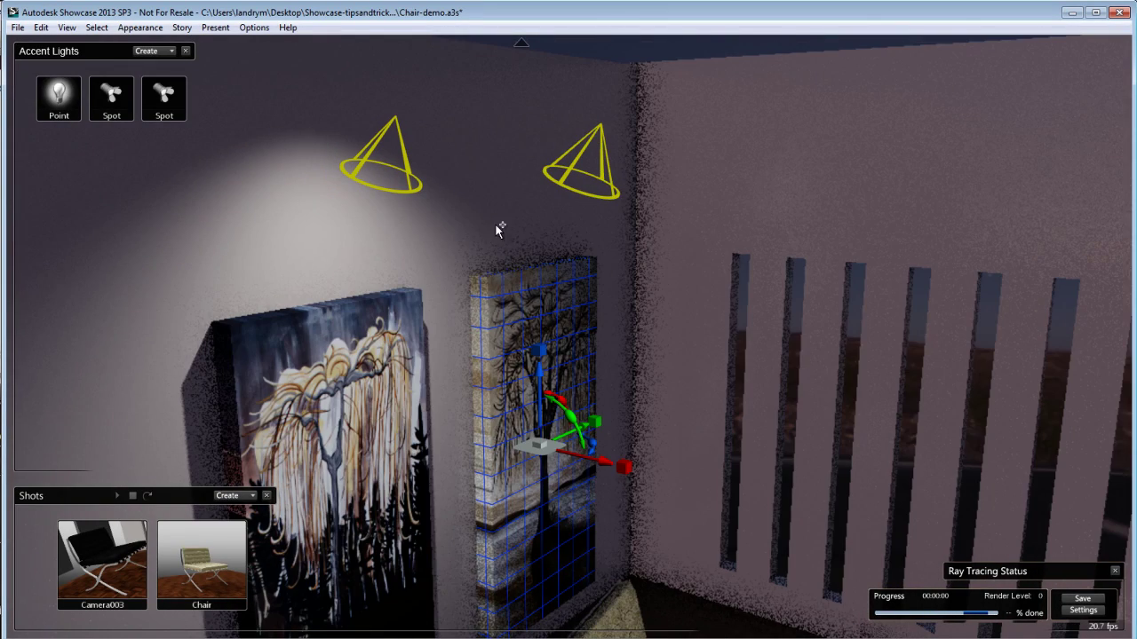
pyautogui.click(490, 209)
pyautogui.keyDown('alt'); pyautogui.moveTo(541, 455); pyautogui.dragTo(504, 249, button='middle'); pyautogui.keyUp('alt')
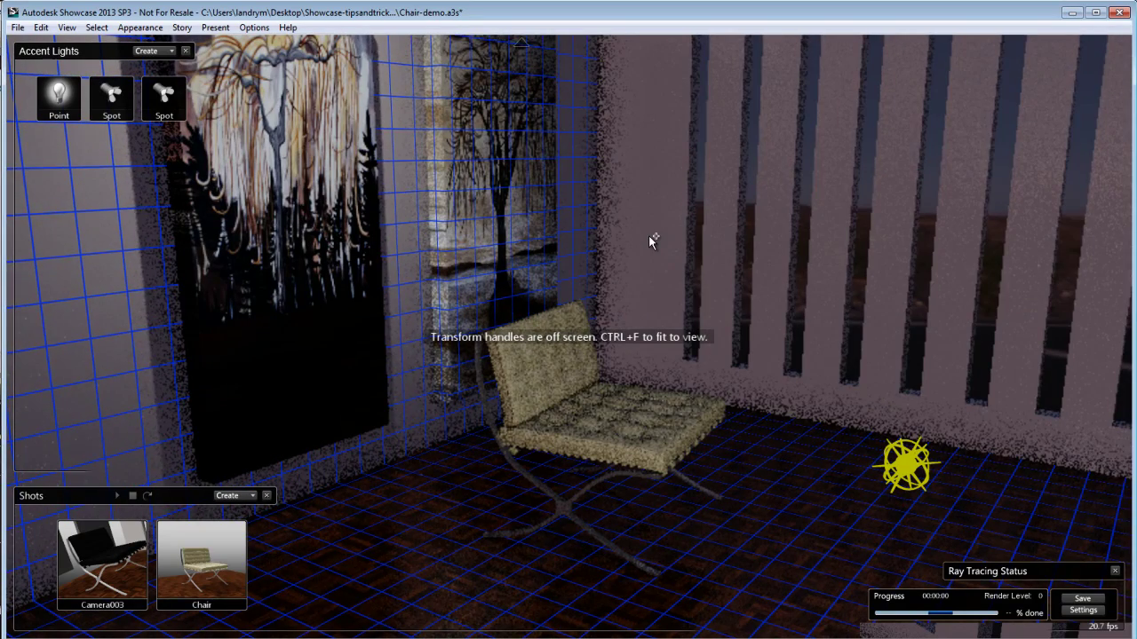
pyautogui.rightClick(166, 95)
pyautogui.click(214, 104)
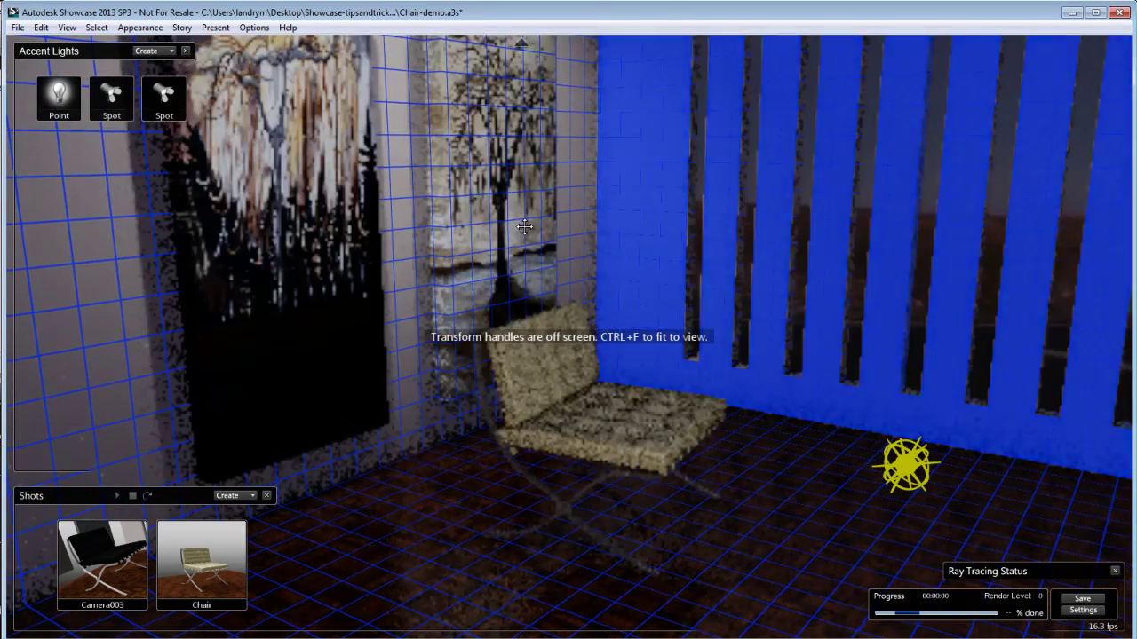
# - Return to the Chair shot with both lit paintings in view and hide the accent light grips
pyautogui.keyDown('alt'); pyautogui.moveTo(543, 375); pyautogui.dragTo(551, 456, button='middle'); pyautogui.keyUp('alt')
pyautogui.moveTo(550, 456)
pyautogui.mouseDown()
pyautogui.moveTo(541, 495)
pyautogui.moveTo(241, 432)
pyautogui.mouseUp()
pyautogui.keyDown('alt'); pyautogui.moveTo(447, 411); pyautogui.dragTo(502, 313, button='middle'); pyautogui.keyUp('alt')
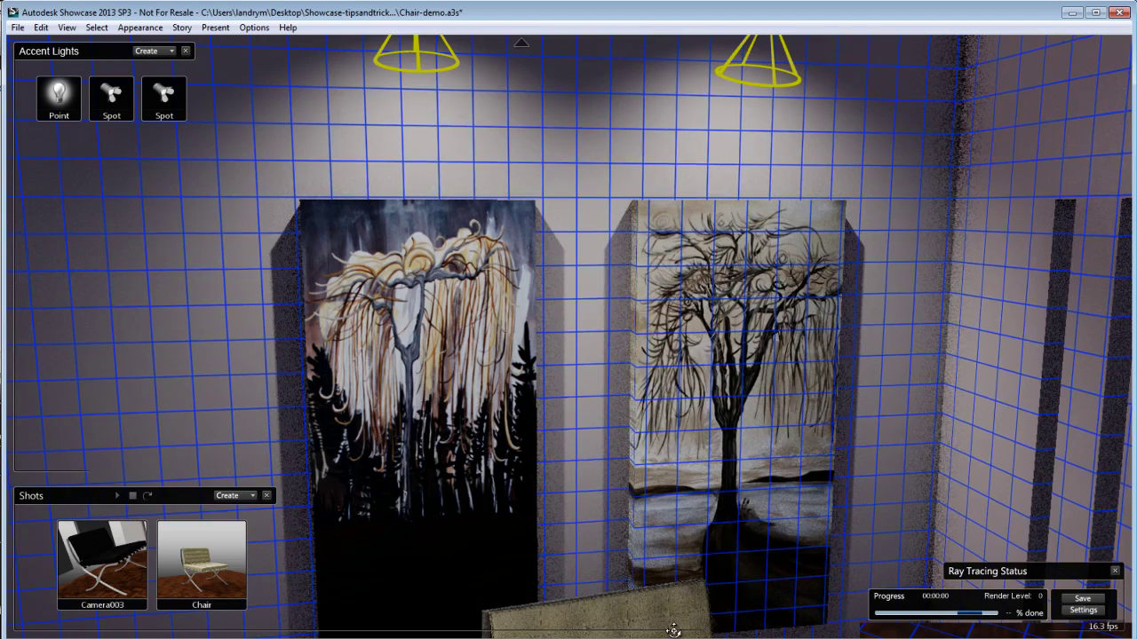
pyautogui.moveTo(551, 578); pyautogui.dragTo(698, 489)
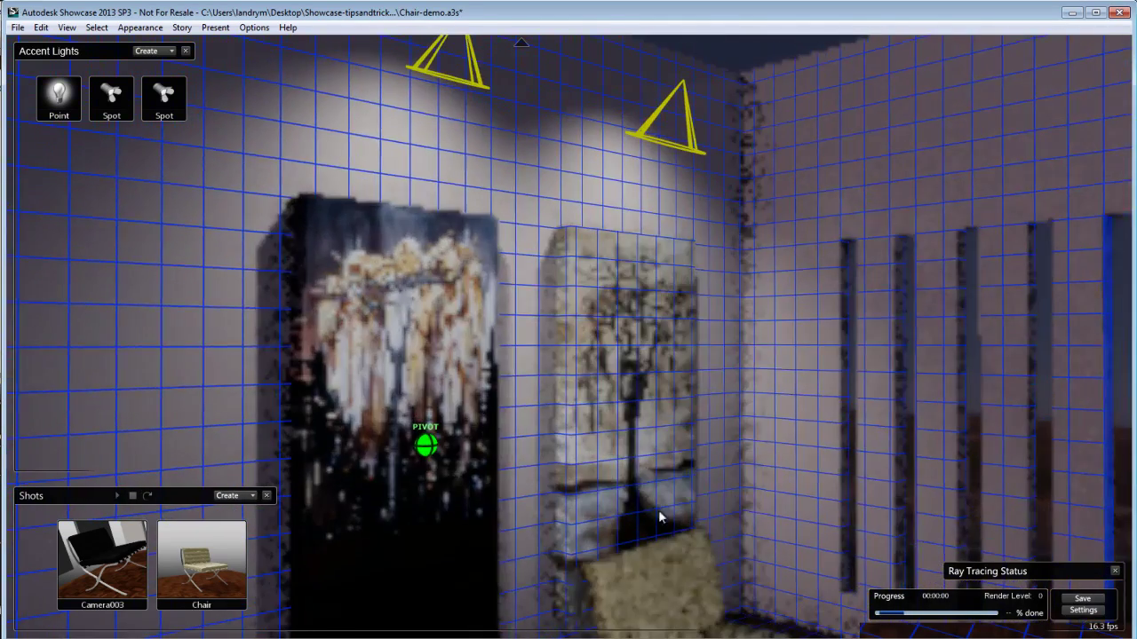
pyautogui.click(231, 571)
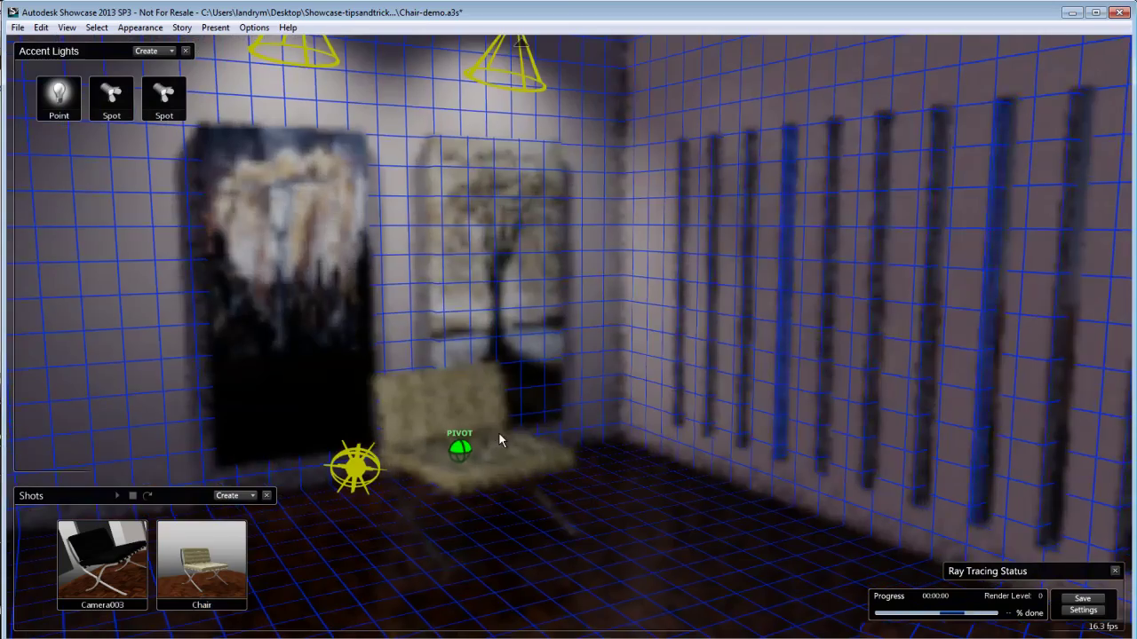
pyautogui.moveTo(498, 432); pyautogui.dragTo(506, 430)
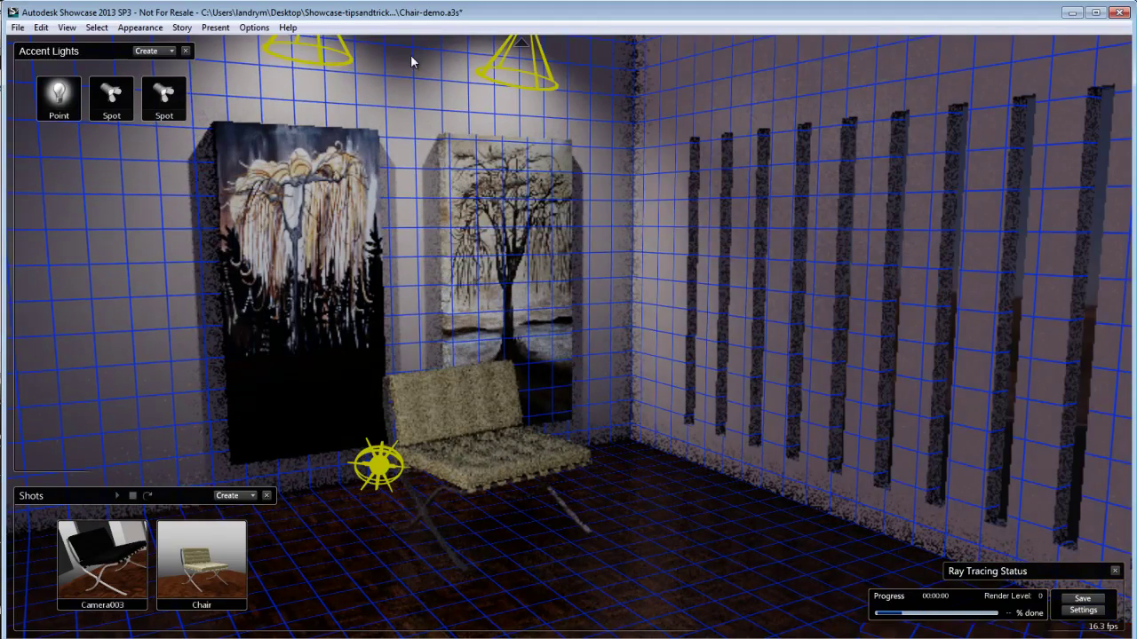
pyautogui.click(254, 27)
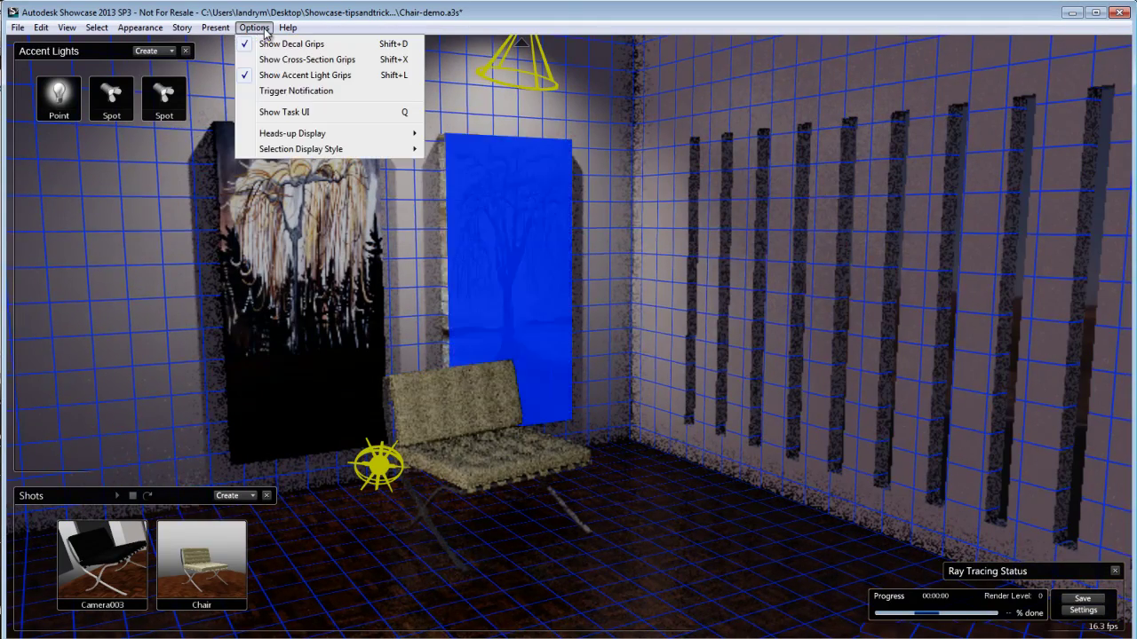
pyautogui.click(274, 76)
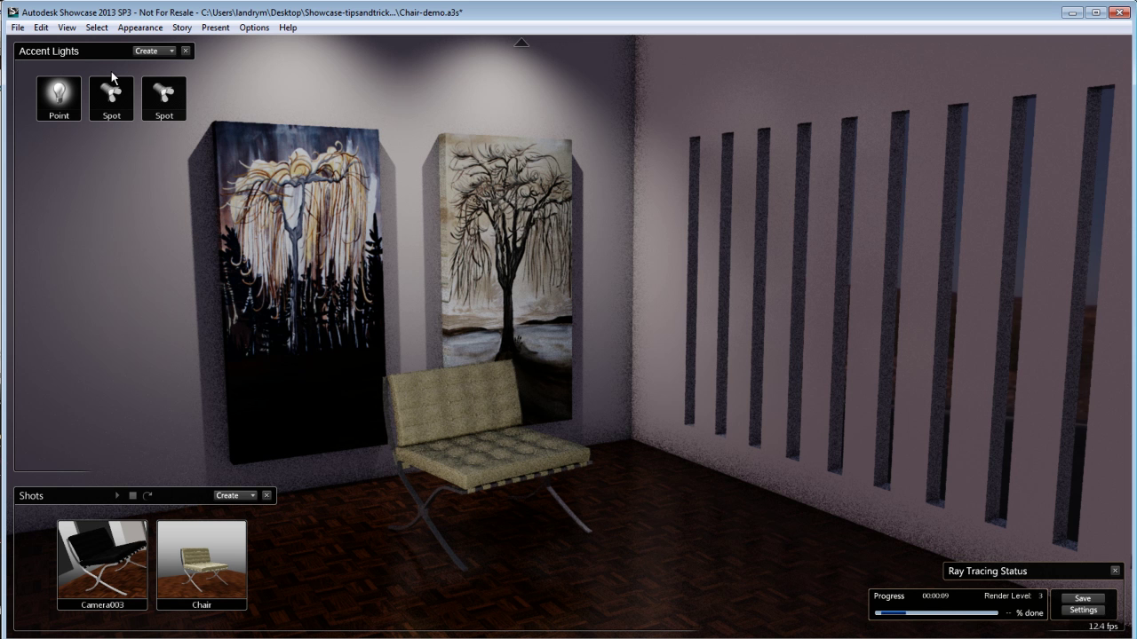
# - Try a point light intensity of 0.6, raise it to 1.0, and move the light up beside the chair
pyautogui.click(51, 87)
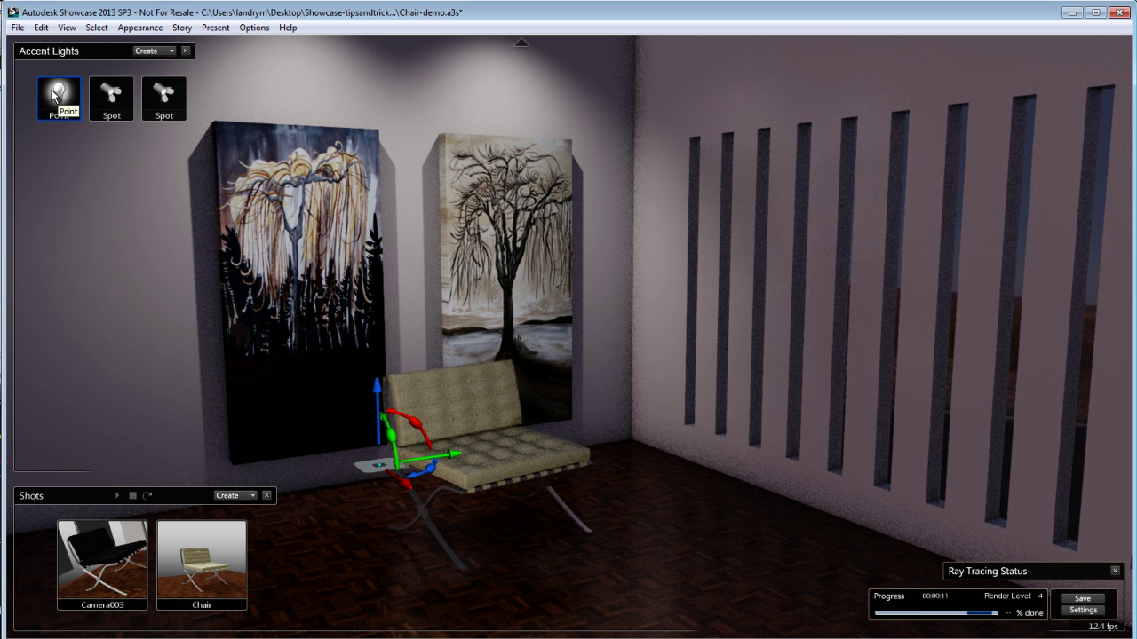
pyautogui.rightClick(52, 89)
pyautogui.click(114, 230)
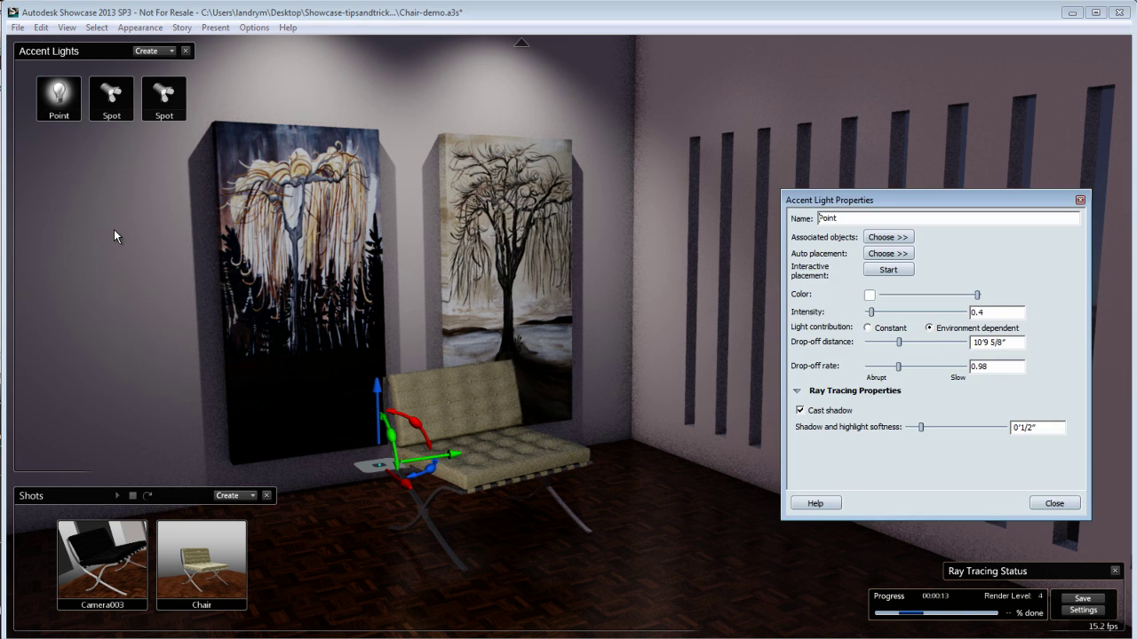
pyautogui.doubleClick(1000, 312)
pyautogui.write('.6')
pyautogui.press('Return')
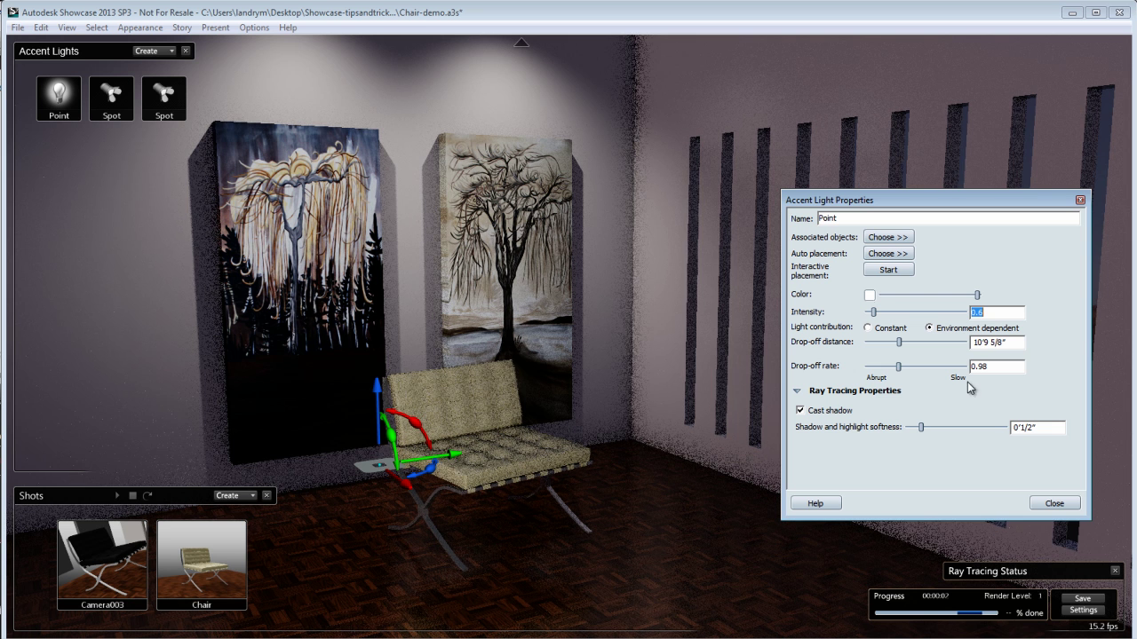
pyautogui.write('1')
pyautogui.press('Return')
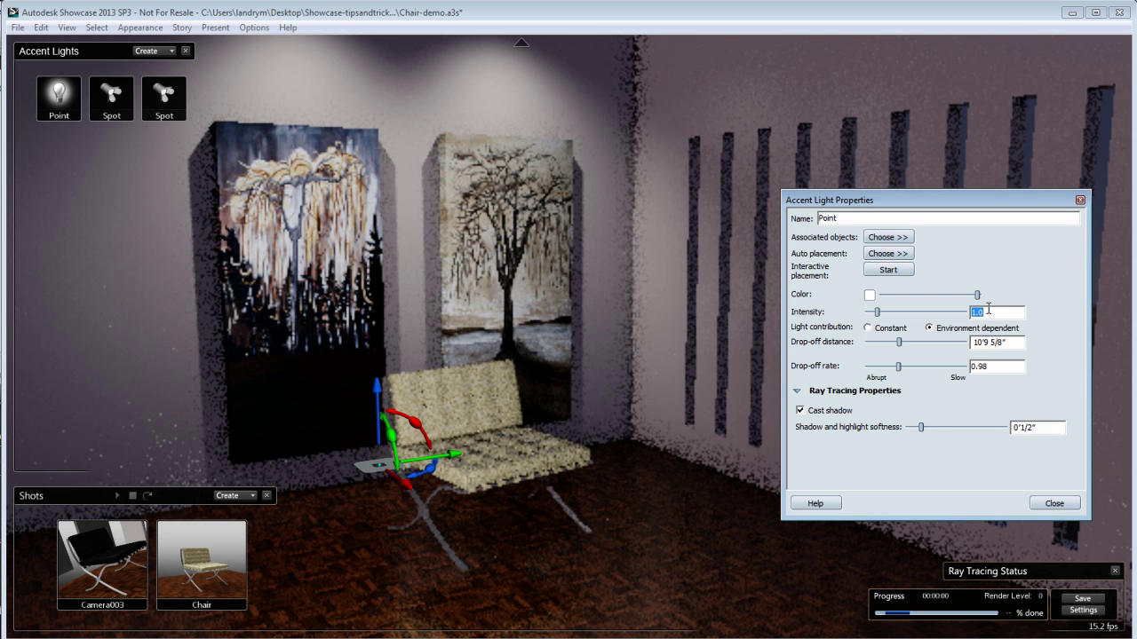
pyautogui.click(1080, 202)
pyautogui.moveTo(379, 430); pyautogui.dragTo(398, 426)
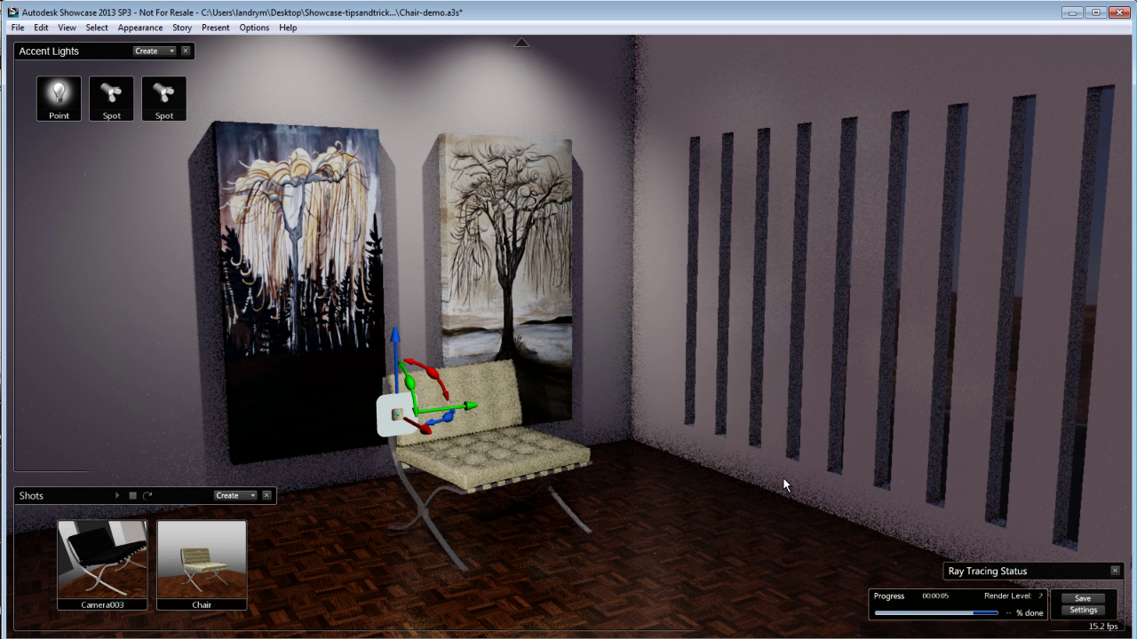
# - Hide the interface panels and compare the chair room's lighting without and with ray tracing
pyautogui.keyDown('alt'); pyautogui.moveTo(548, 465); pyautogui.dragTo(616, 433); pyautogui.keyUp('alt')
pyautogui.press('y')
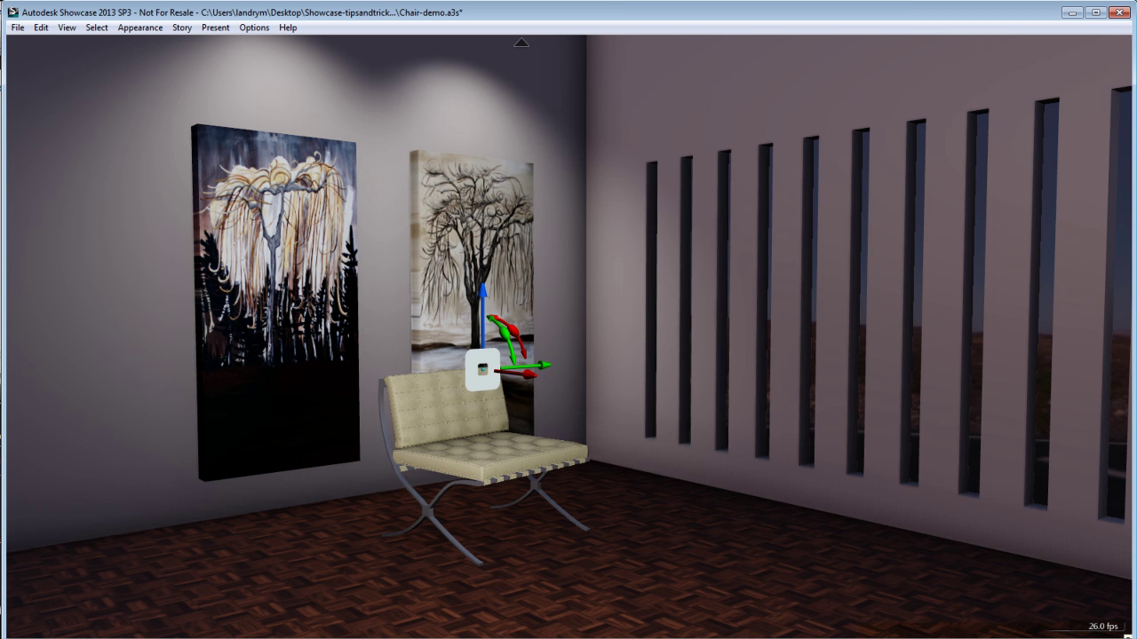
pyautogui.press('r')
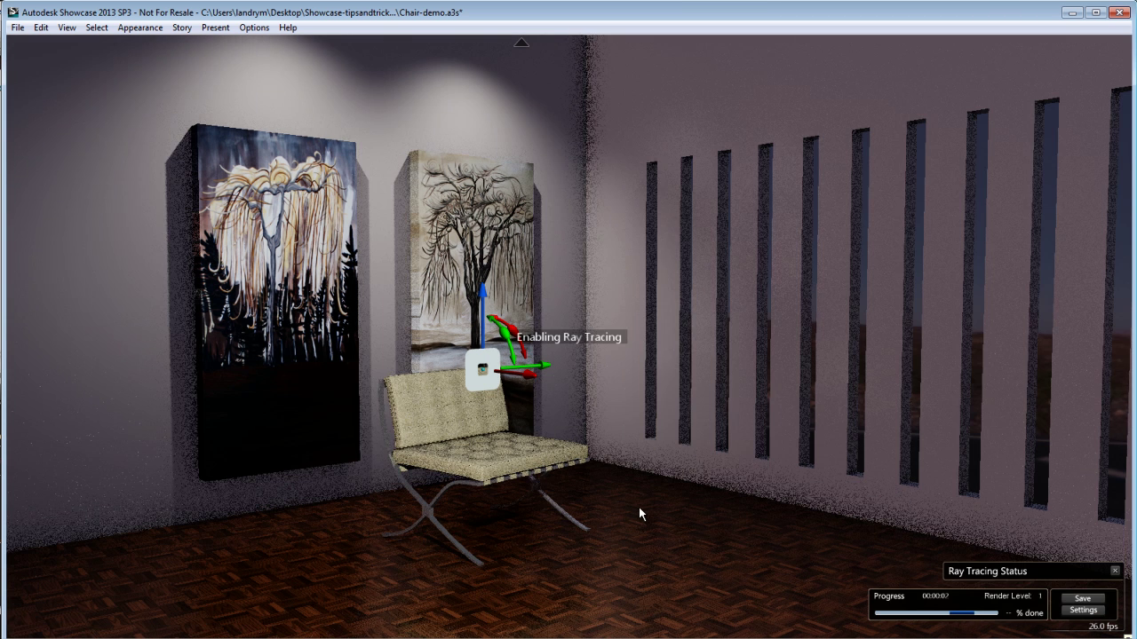